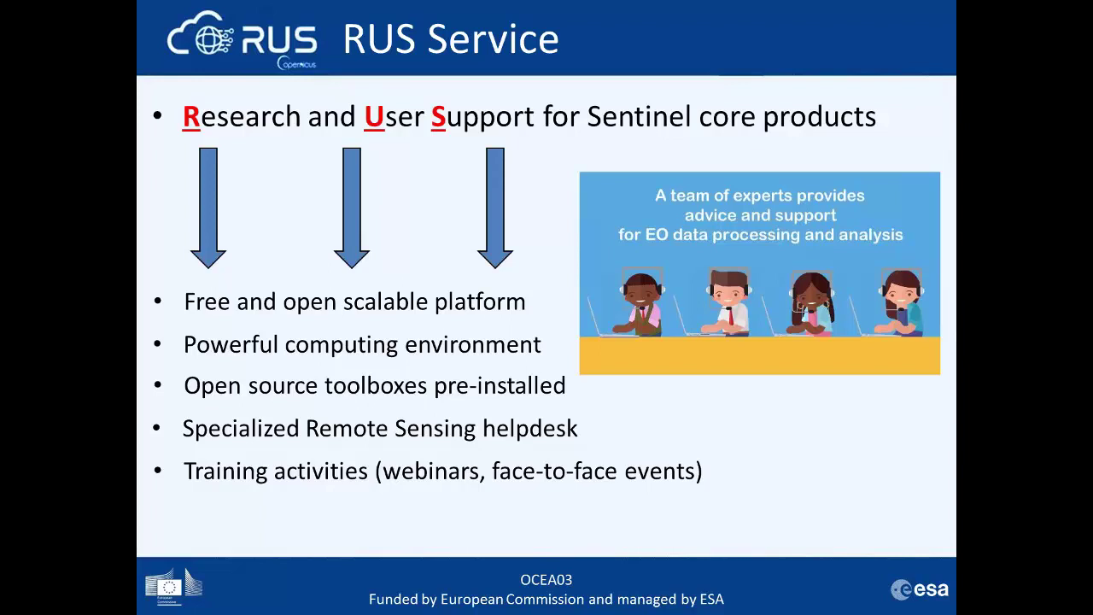
- Go through the remaining RUS Service slides, end the slideshow and switch to Chrome with the RUS portal in full screen
key(Right)
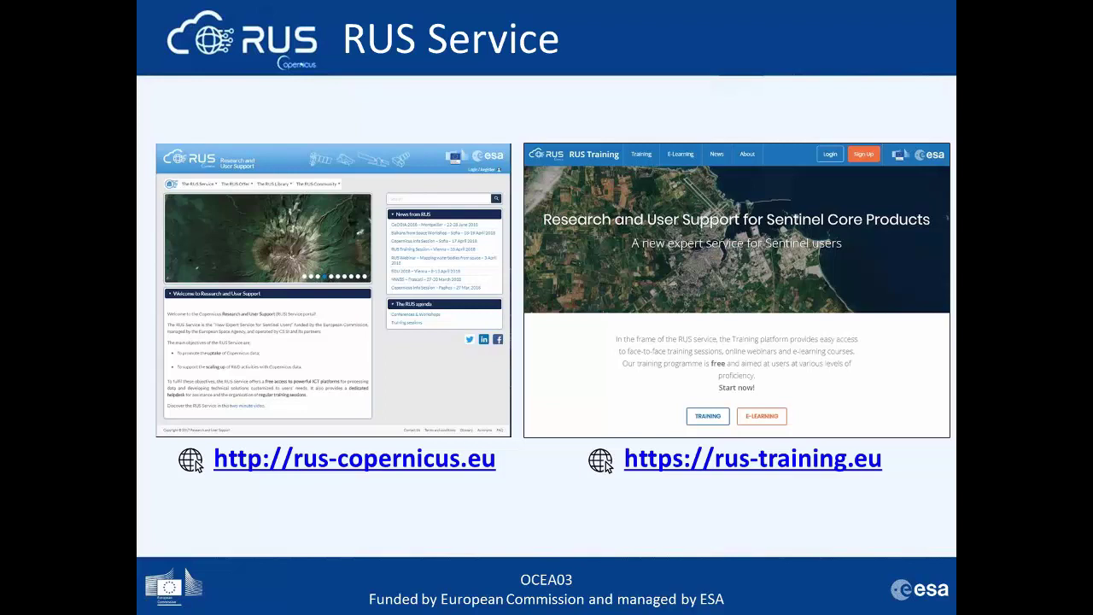
key(Right)
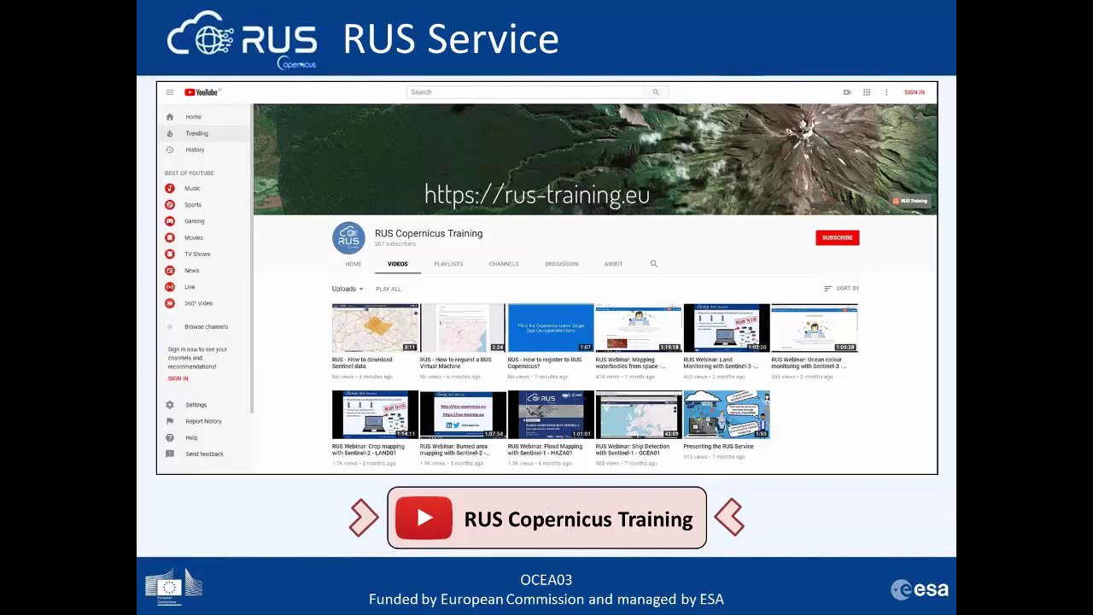
key(Escape)
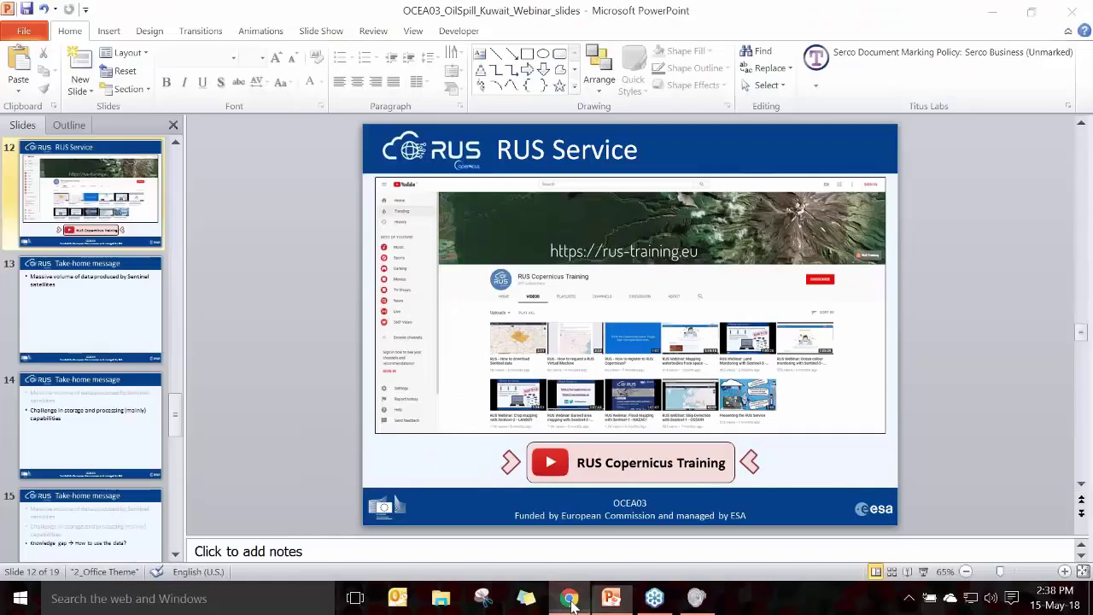
click(570, 598)
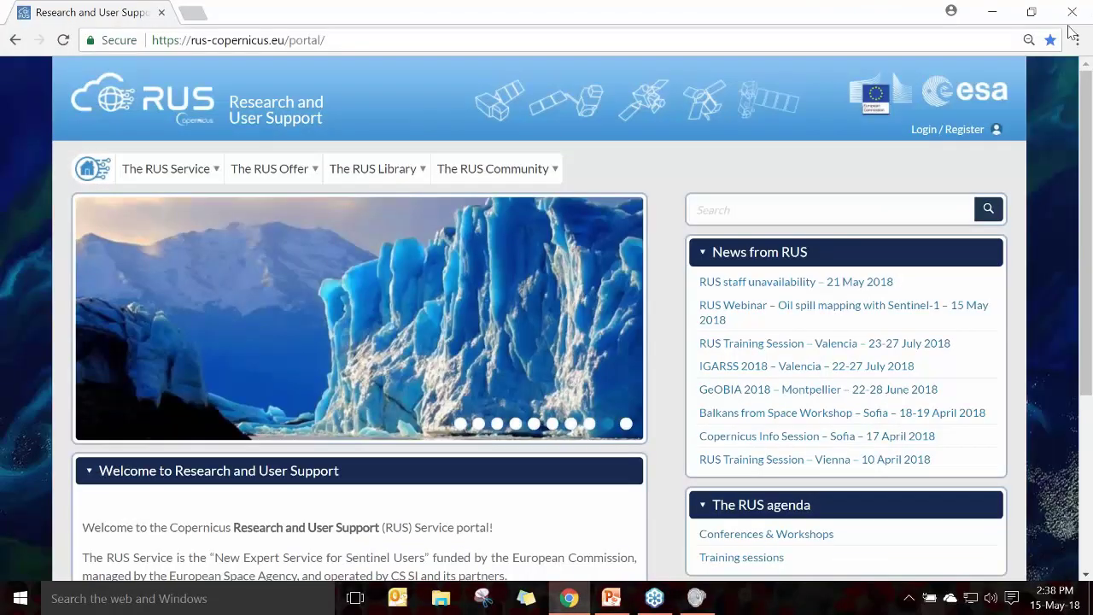
key(F11)
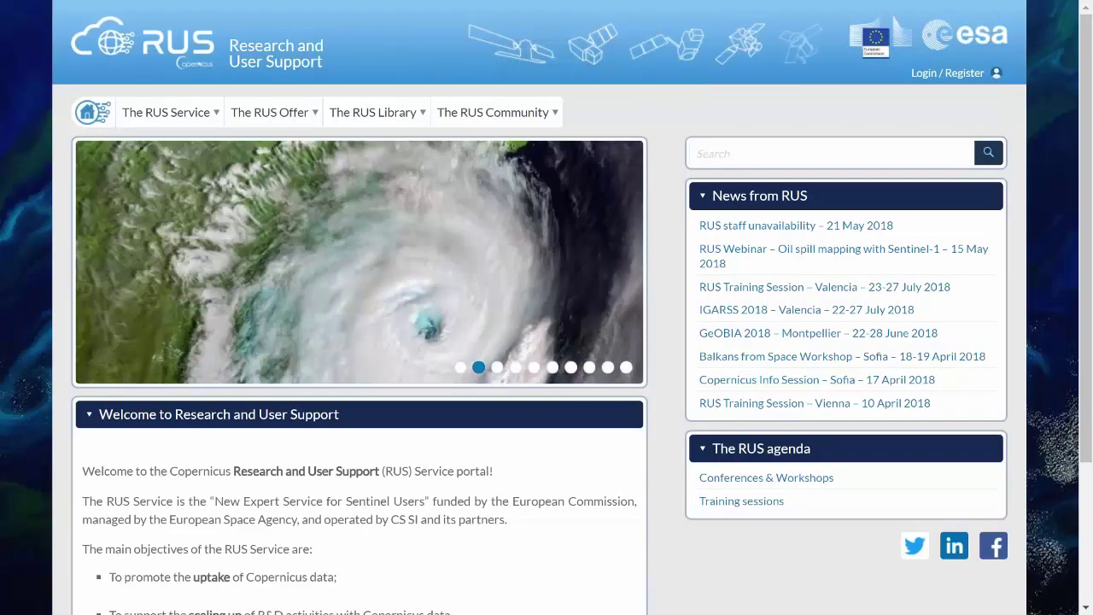
- Log in to the RUS portal and open the virtual machine of the RUS_training1 project from the dashboard
click(946, 72)
click(397, 406)
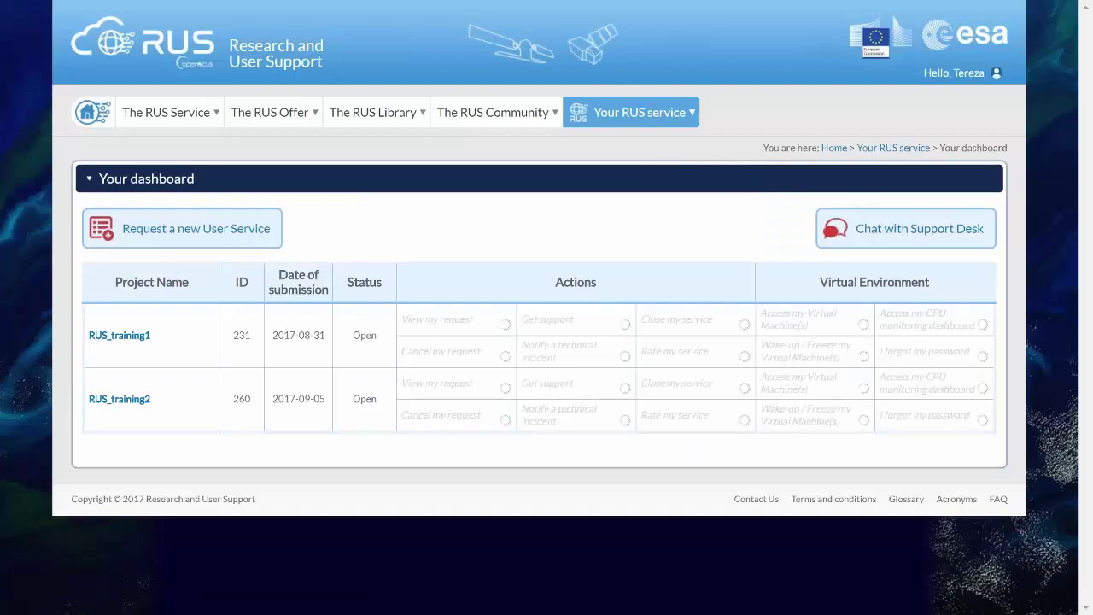
click(778, 325)
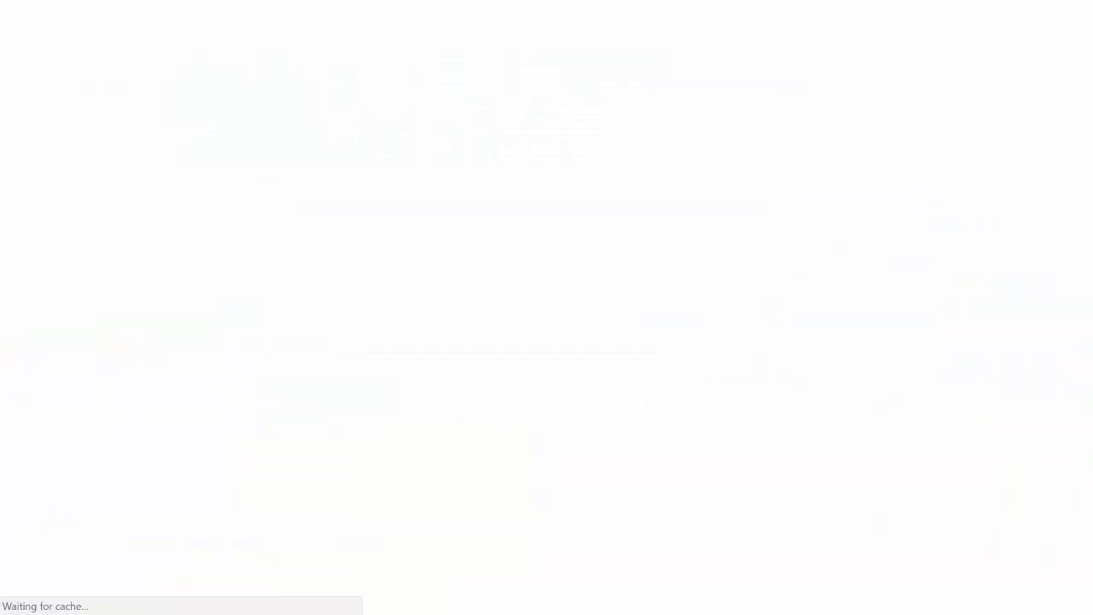
- Log in to the Apache Guacamole remote desktop with the username and account password
click(556, 362)
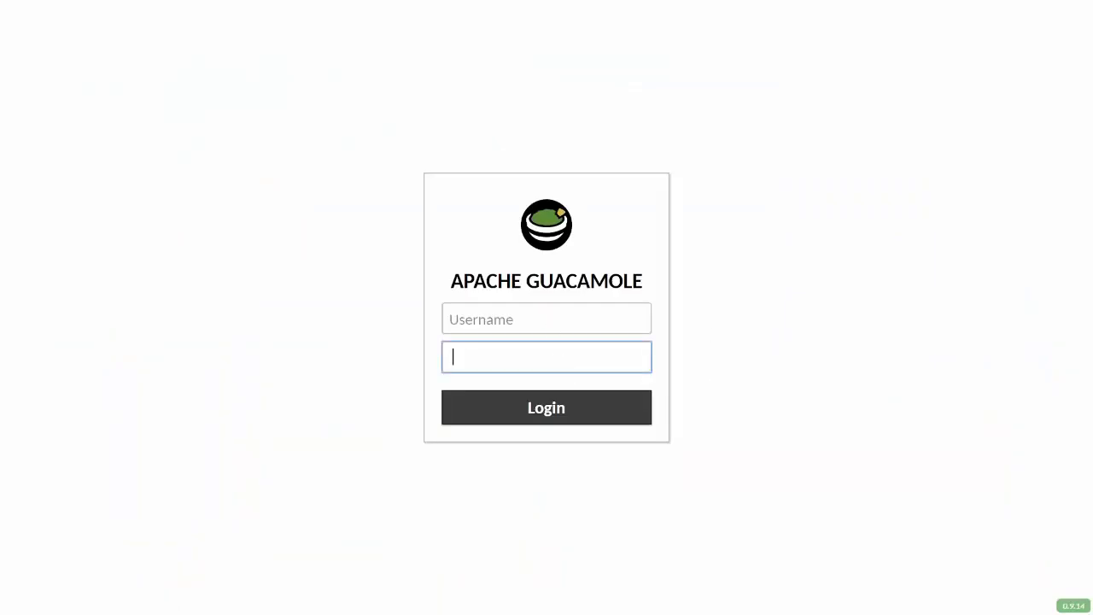
key(ctrl+v)
key(shift+Tab)
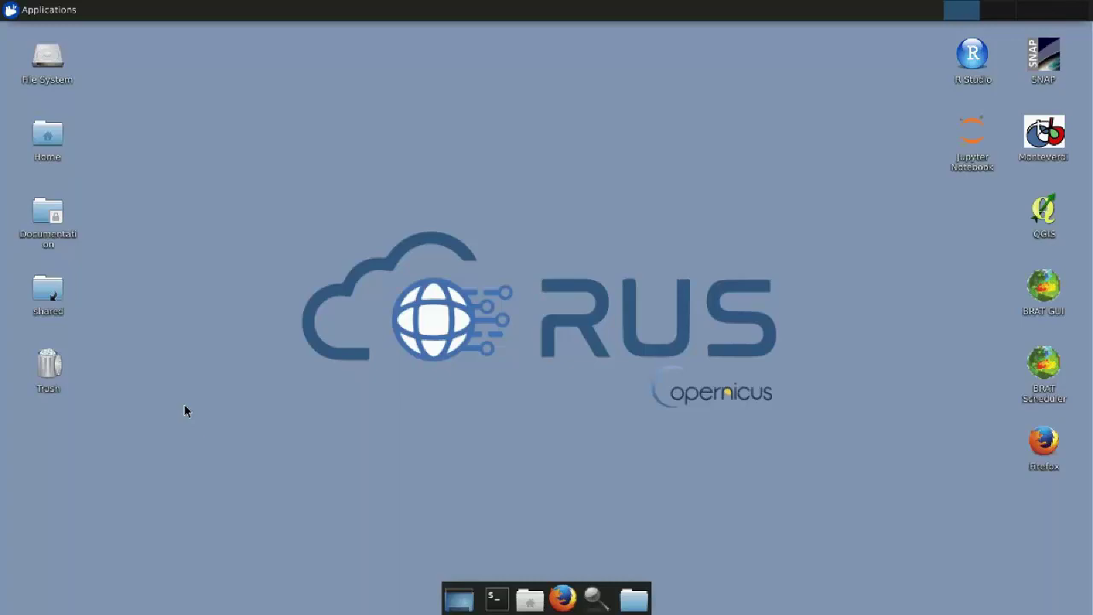
- Browse the virtual machine's /home/rus device to the AuxData folder in Training/OCEA03_OilSpill_Kuwait
key(ctrl+alt+shift)
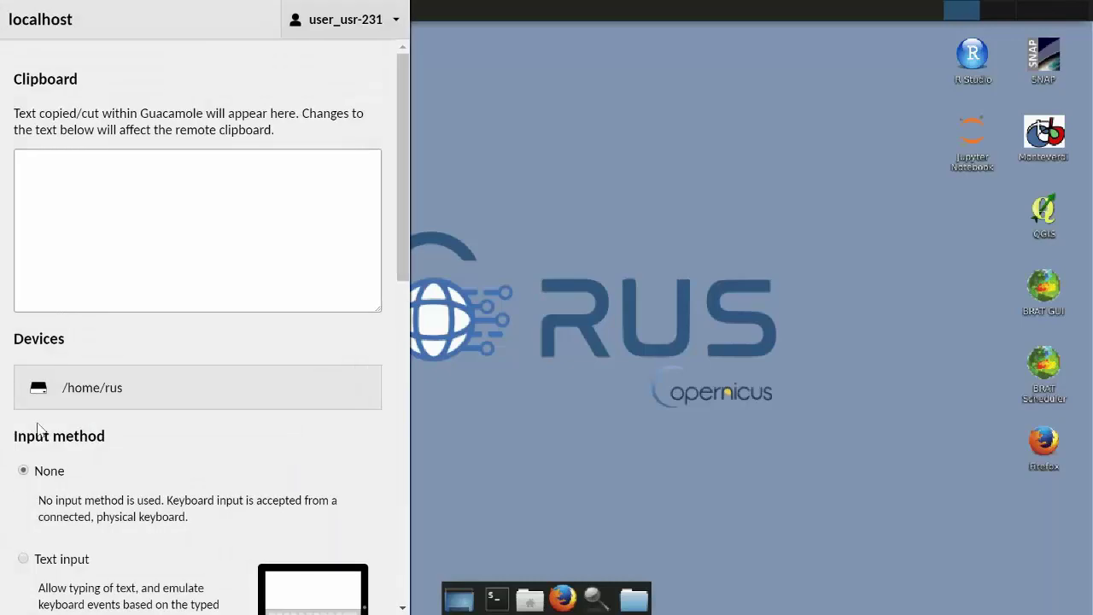
click(74, 396)
scroll(55, 427, down, 2)
click(52, 427)
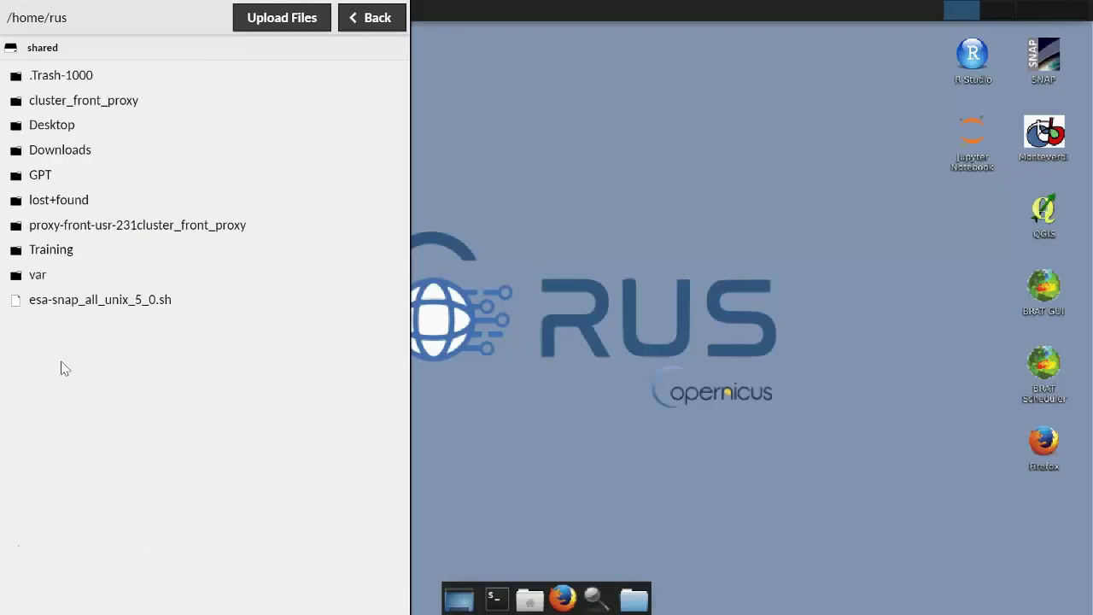
click(53, 249)
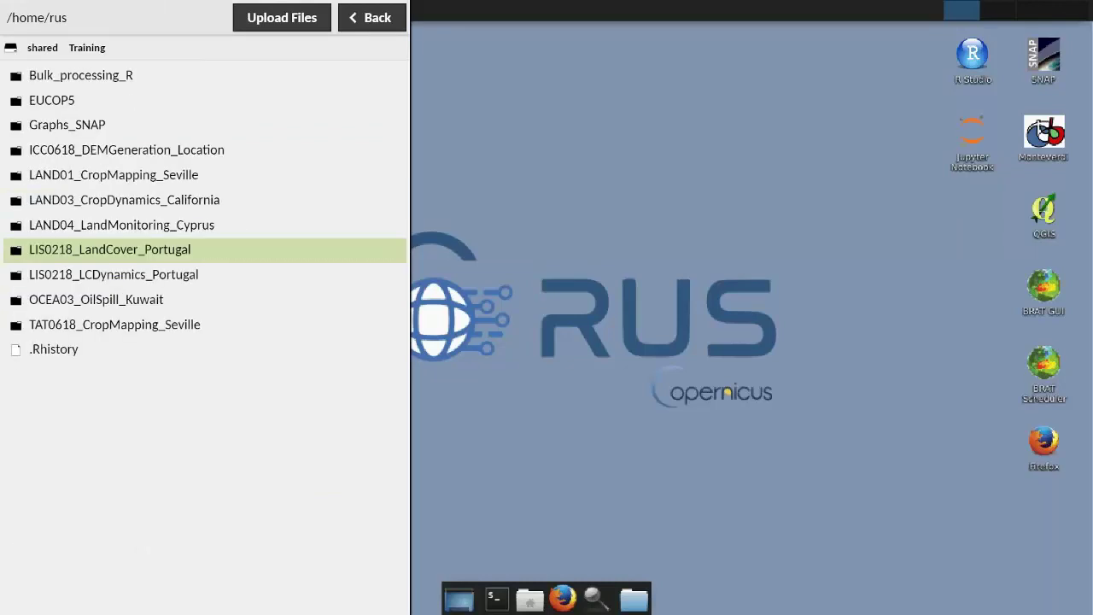
click(76, 301)
click(39, 75)
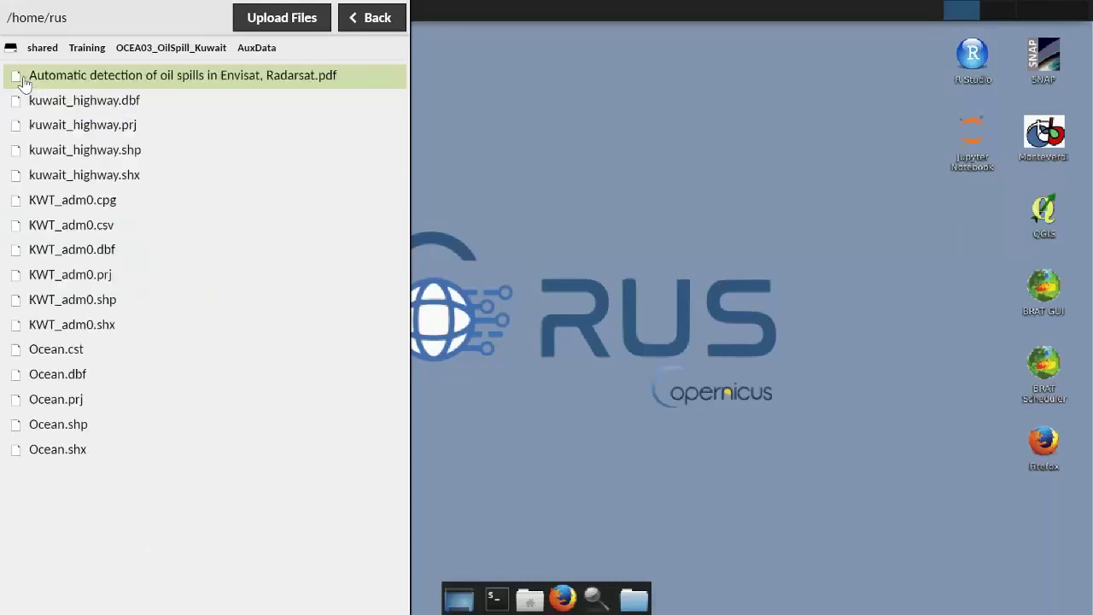
- Download KWT_adm0.shp to the local computer and return to the full remote desktop
click(89, 302)
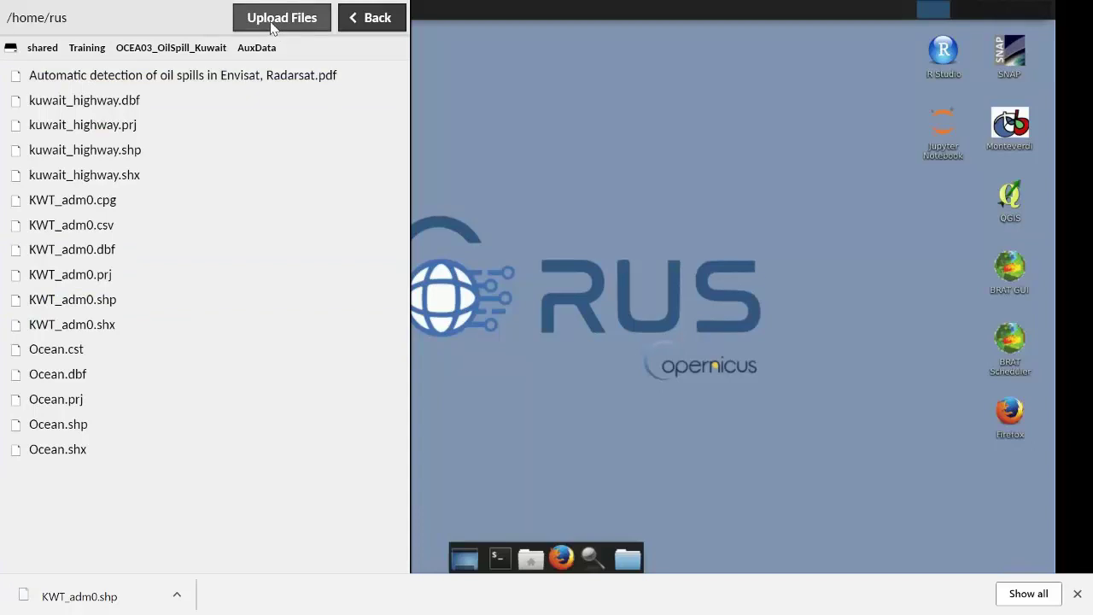
key(ctrl+alt+shift)
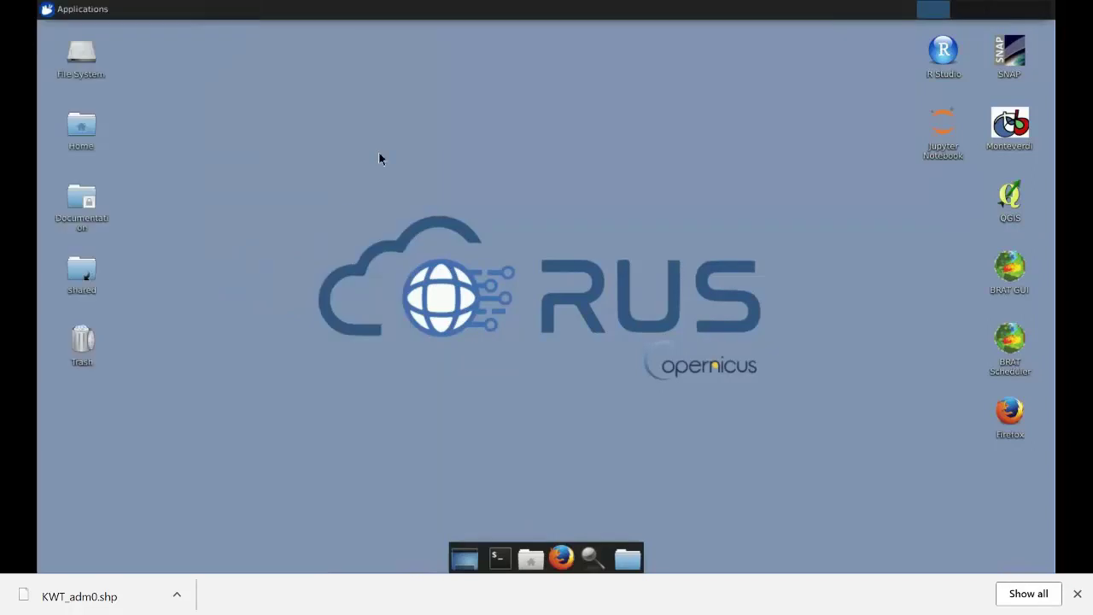
click(1077, 596)
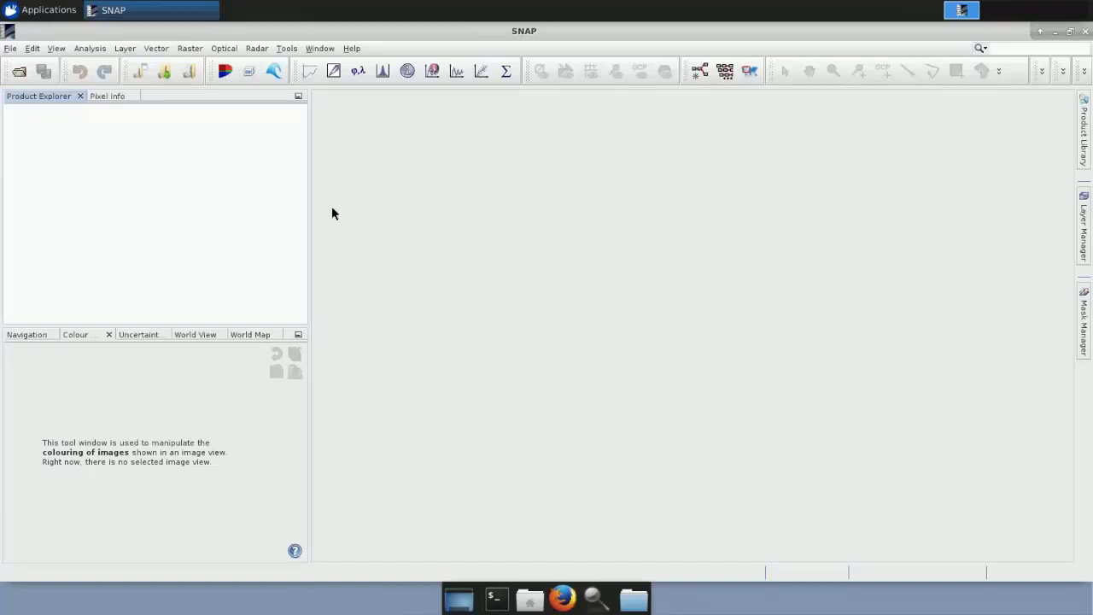
- In SNAP, widen the Product Explorer area and look at the Navigation and Colour Manipulation views
drag(310, 222, 352, 221)
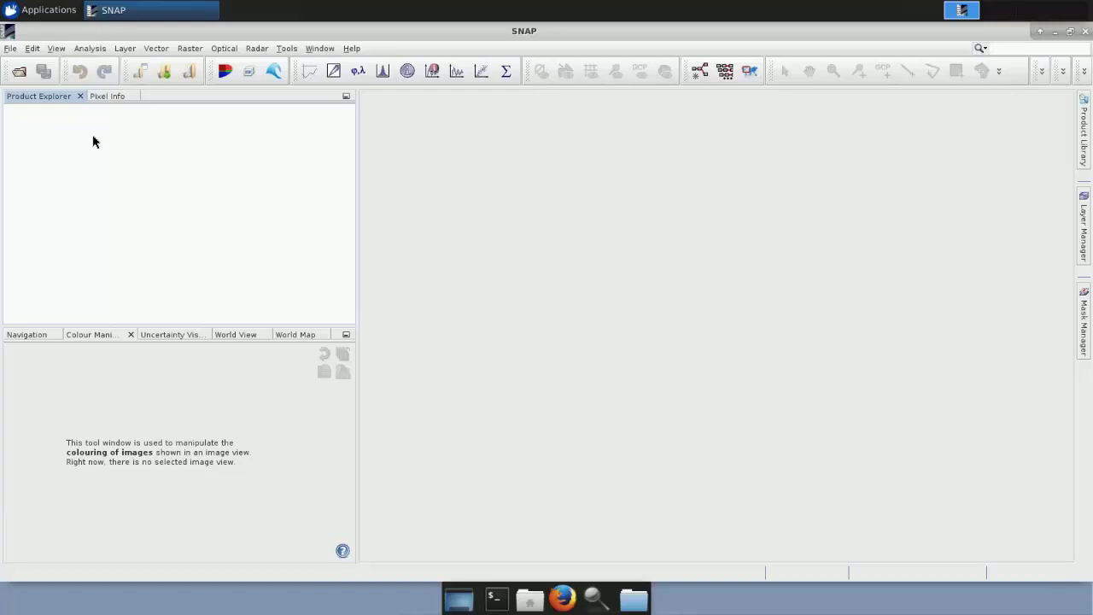
click(30, 336)
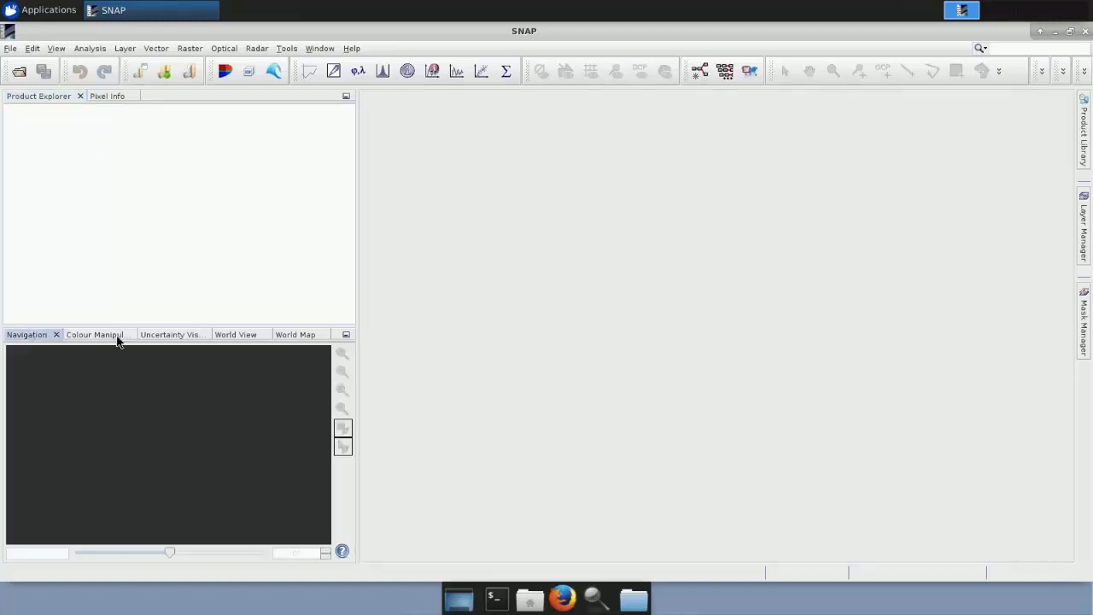
click(114, 337)
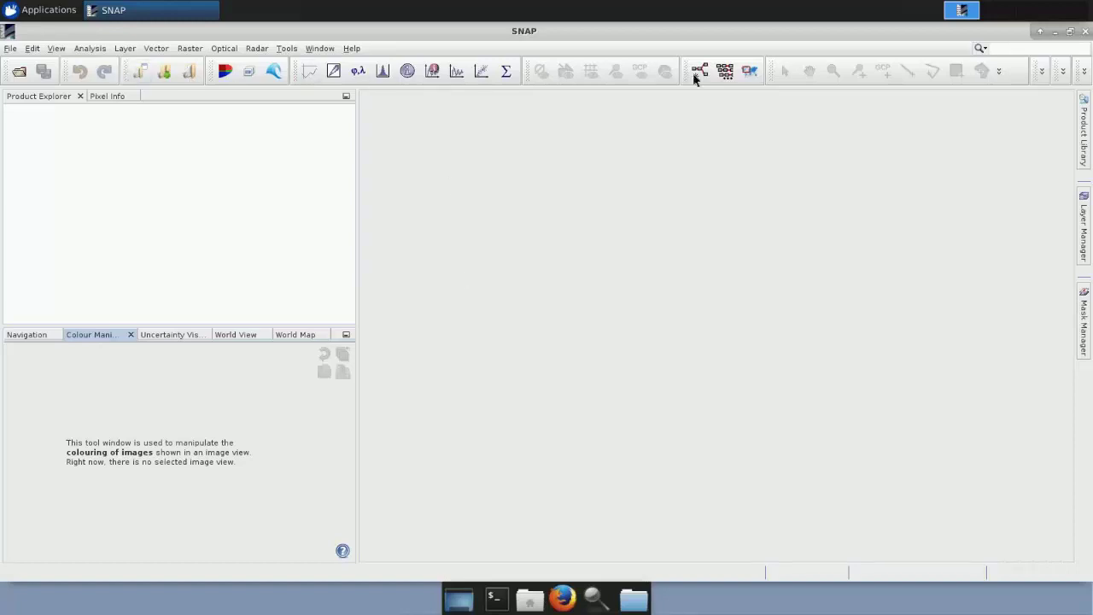
click(191, 52)
mouse_move(225, 52)
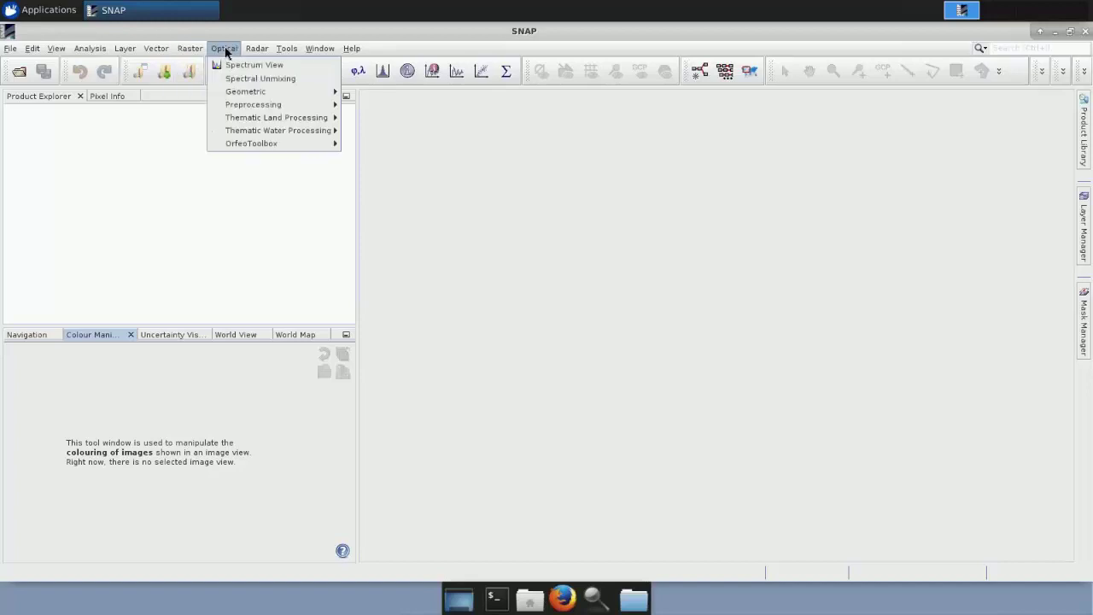
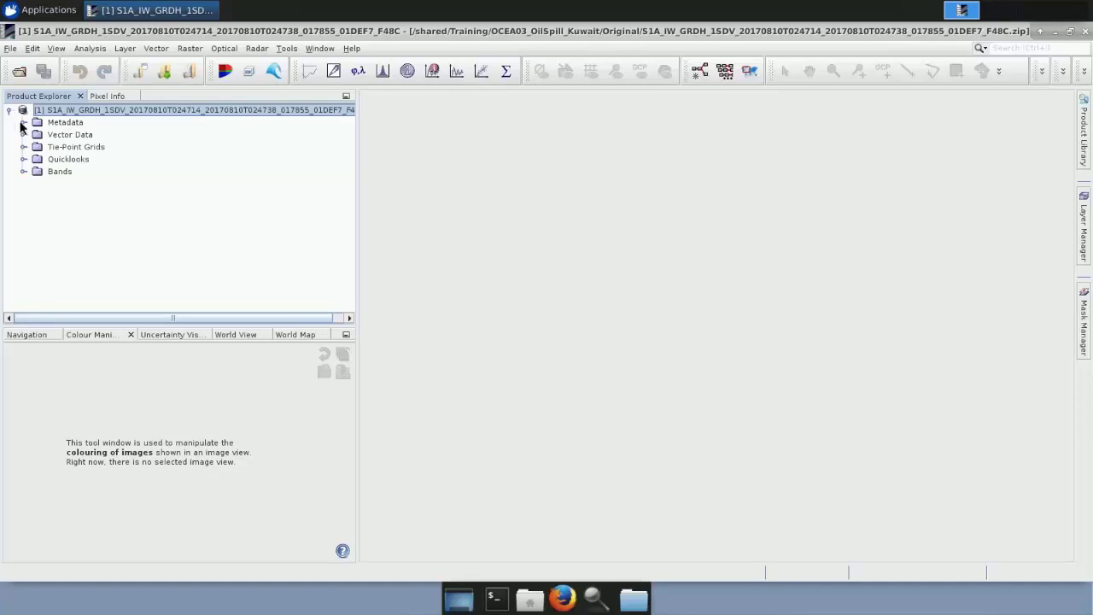
- Examine the Sentinel-1 product's Abstracted_Metadata, including mission, acquisition mode, pass and polarization, and close the table
click(24, 124)
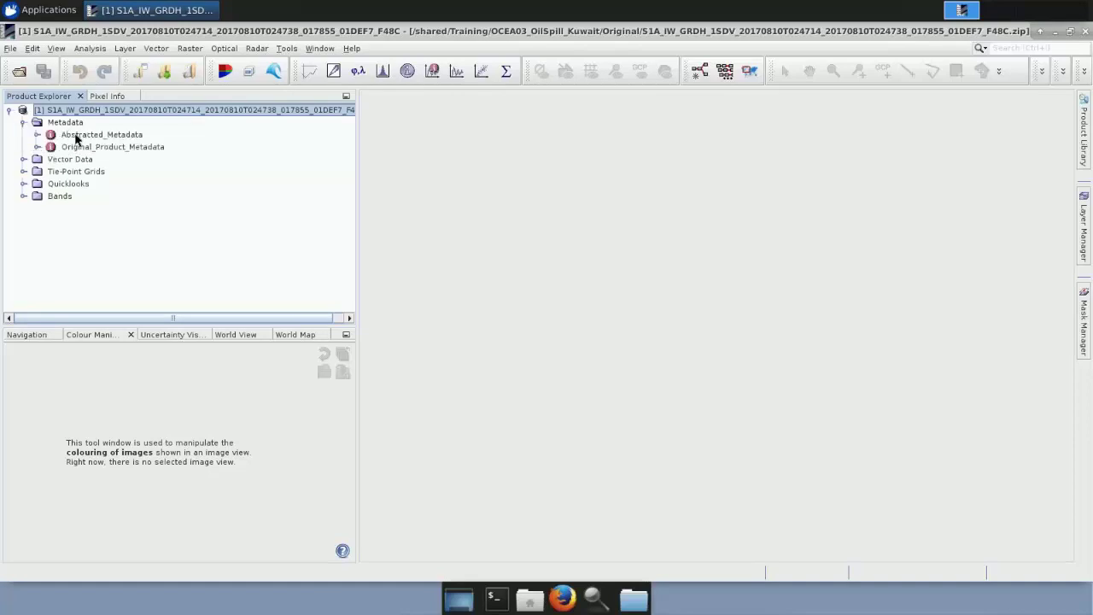
click(73, 136)
double_click(78, 138)
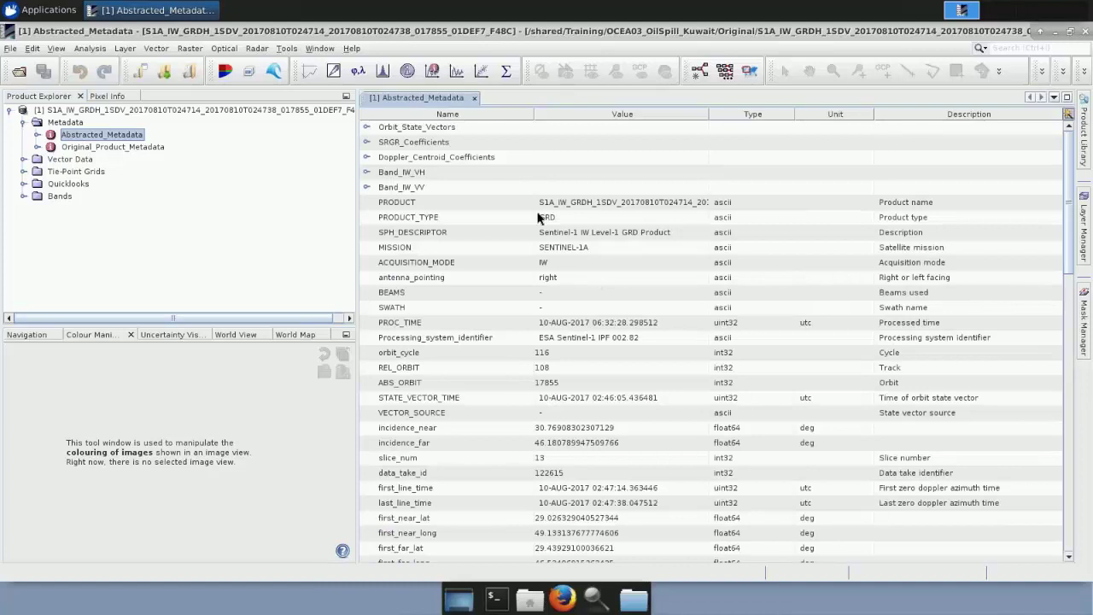
click(441, 246)
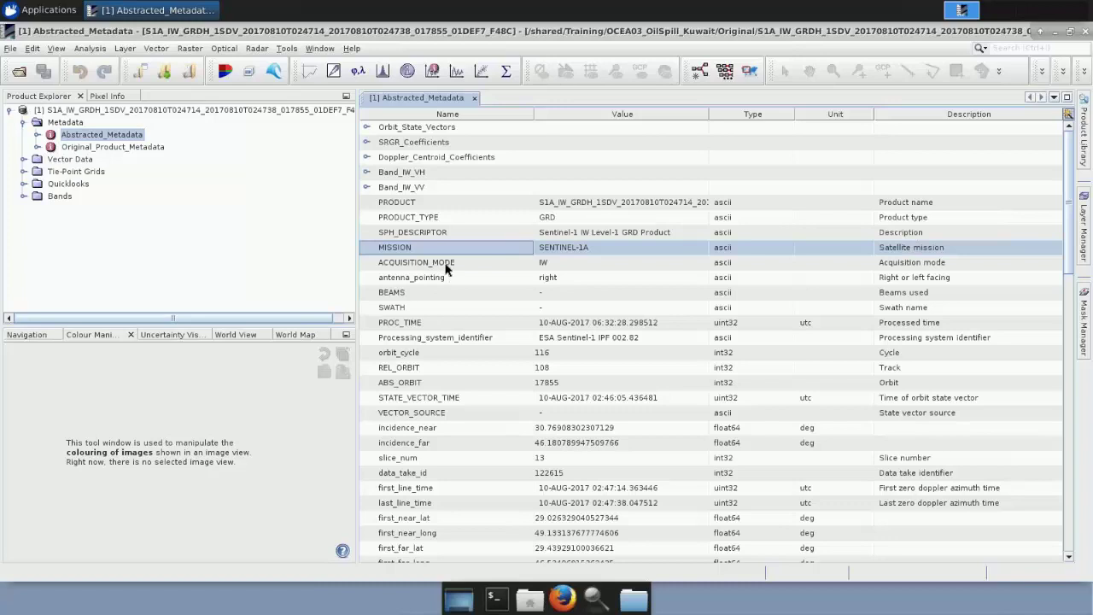
scroll(444, 269, down, 8)
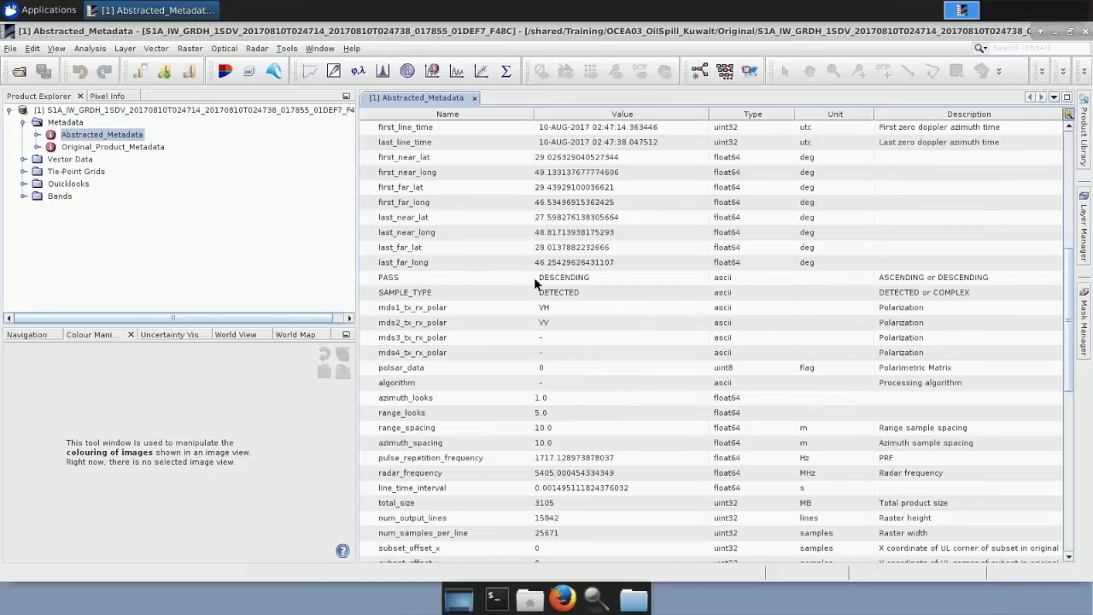
click(475, 100)
click(23, 122)
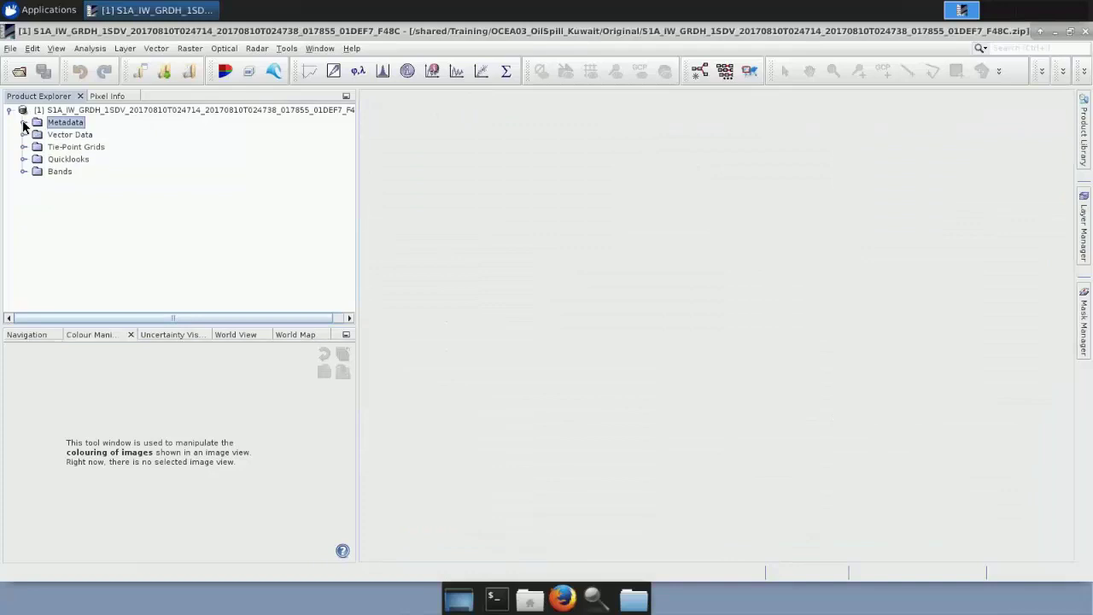
- Expand the product's Bands group and open the Amplitude_VV band as an image
click(54, 172)
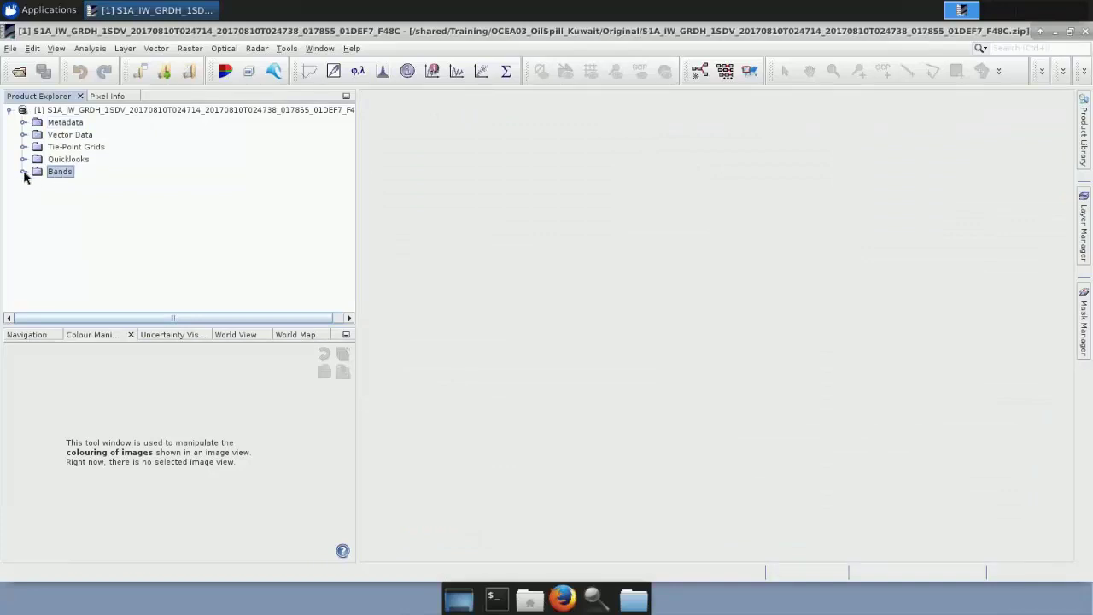
click(24, 171)
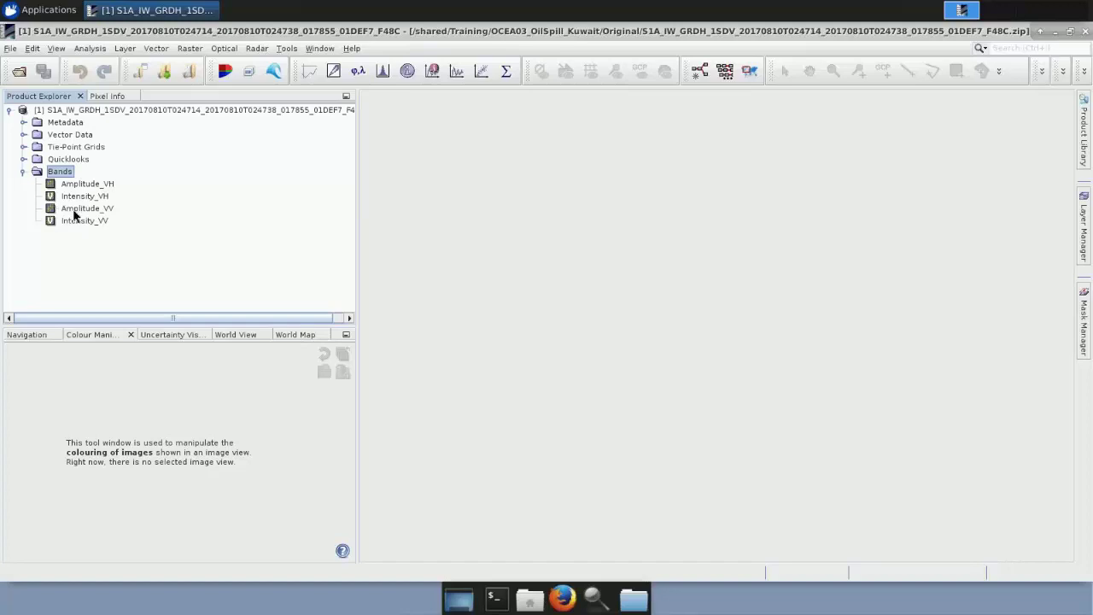
double_click(76, 211)
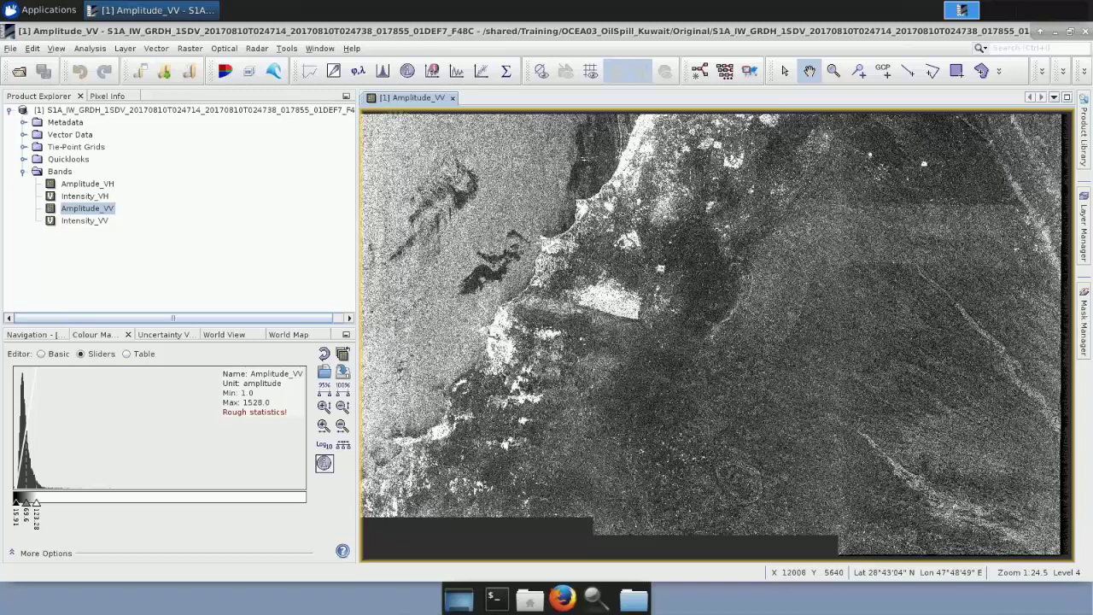
- Examine the dark oil slick patches off the coast in the Amplitude_VV image at close range
click(808, 73)
drag(715, 400, 726, 432)
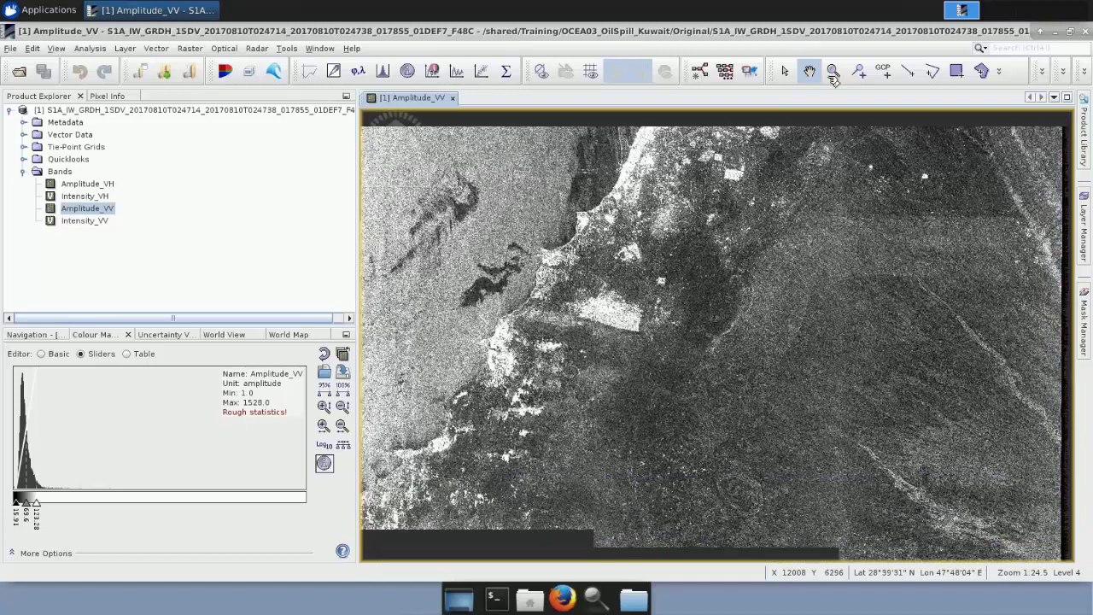
click(833, 71)
drag(578, 326, 679, 357)
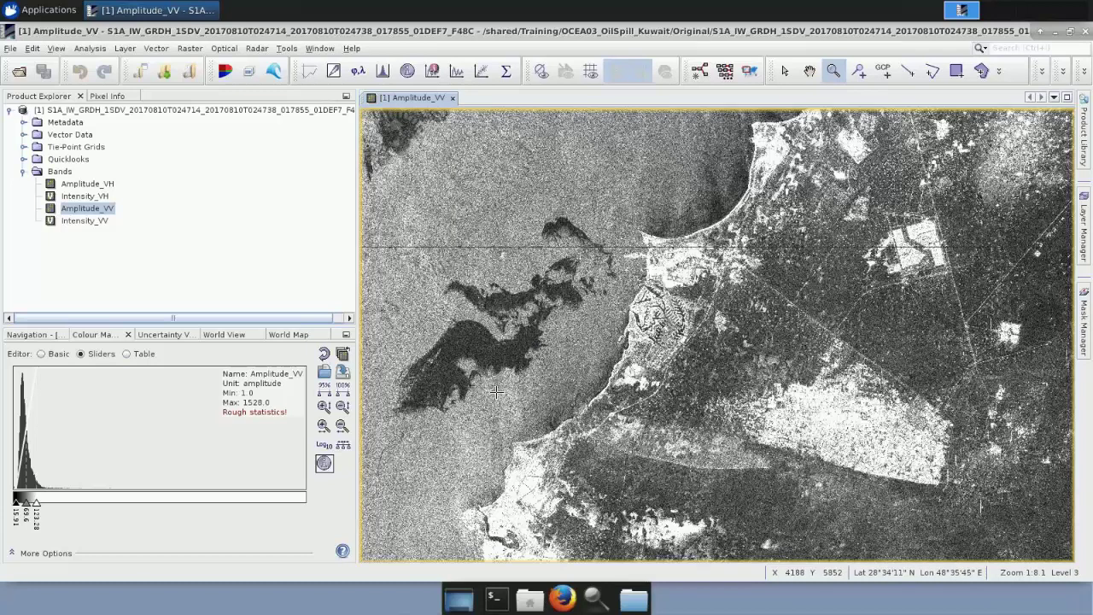
click(809, 74)
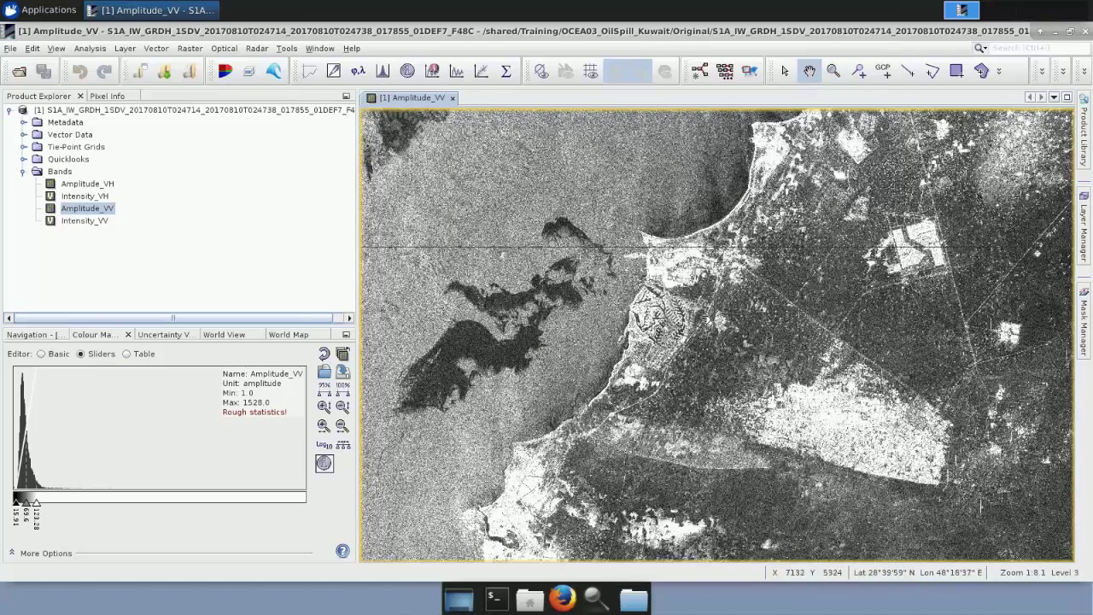
drag(717, 254, 779, 192)
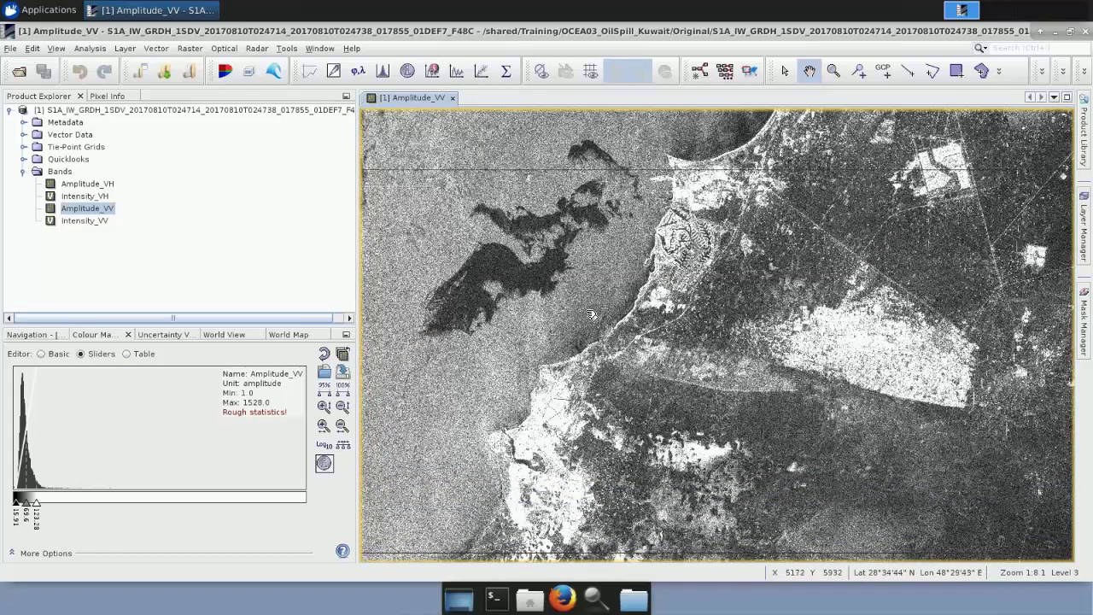
click(833, 72)
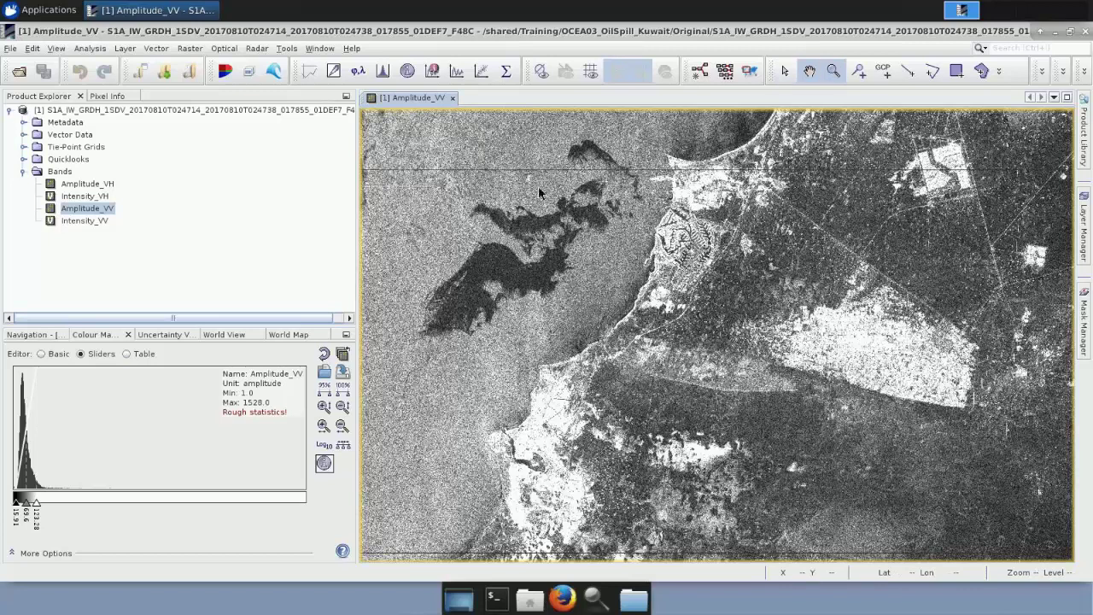
drag(437, 187, 522, 263)
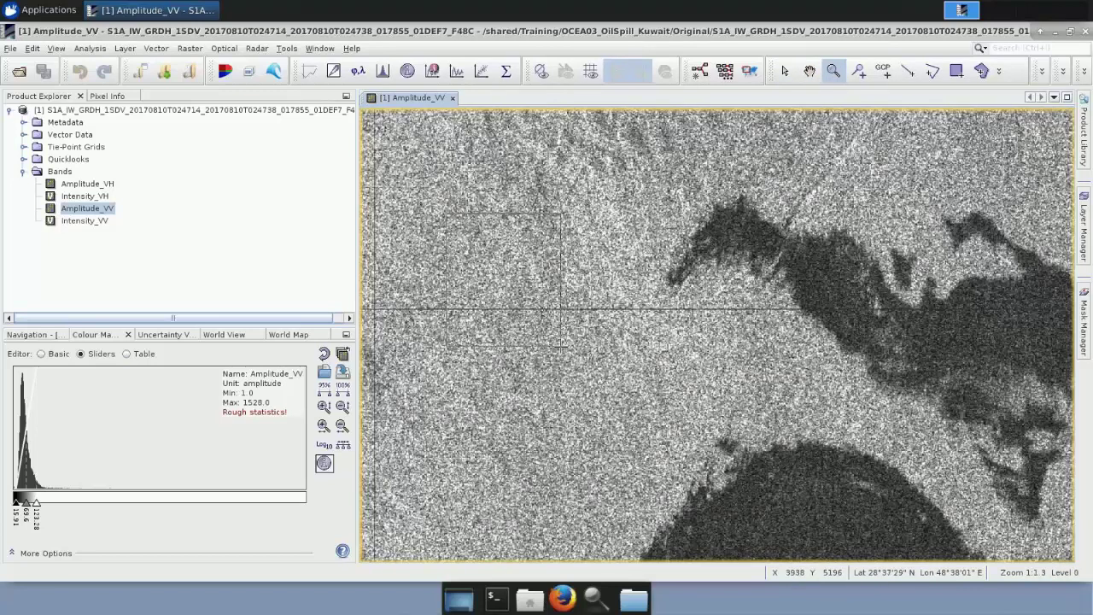
- Examine the oil slicks and nearby coast in the Amplitude_VV image at several scales, including the full scene through the Navigation view
drag(560, 346, 562, 348)
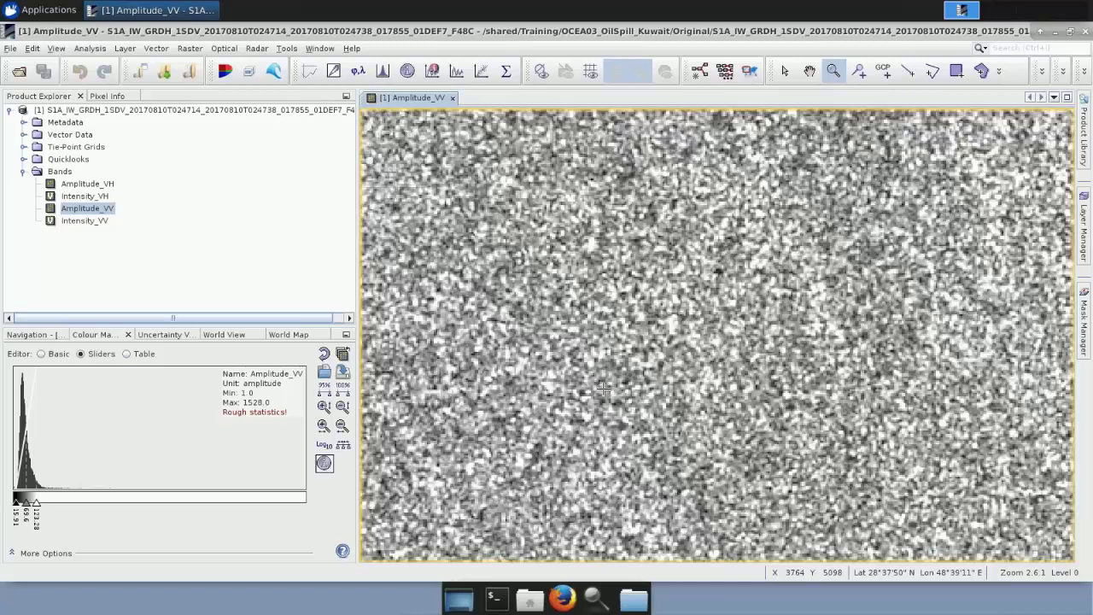
scroll(602, 388, down, 8)
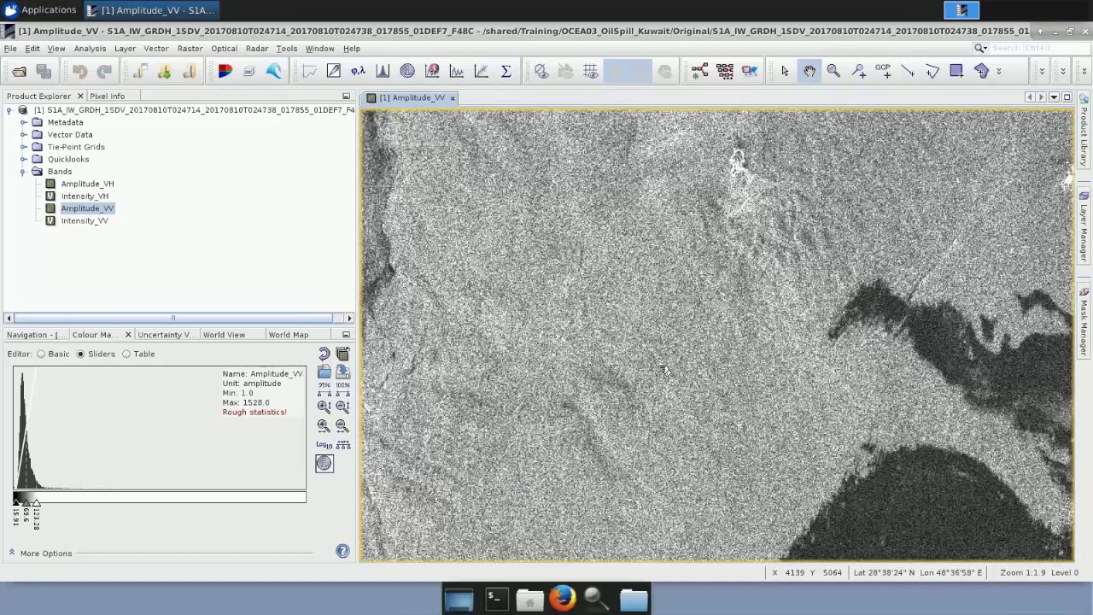
drag(738, 489, 665, 371)
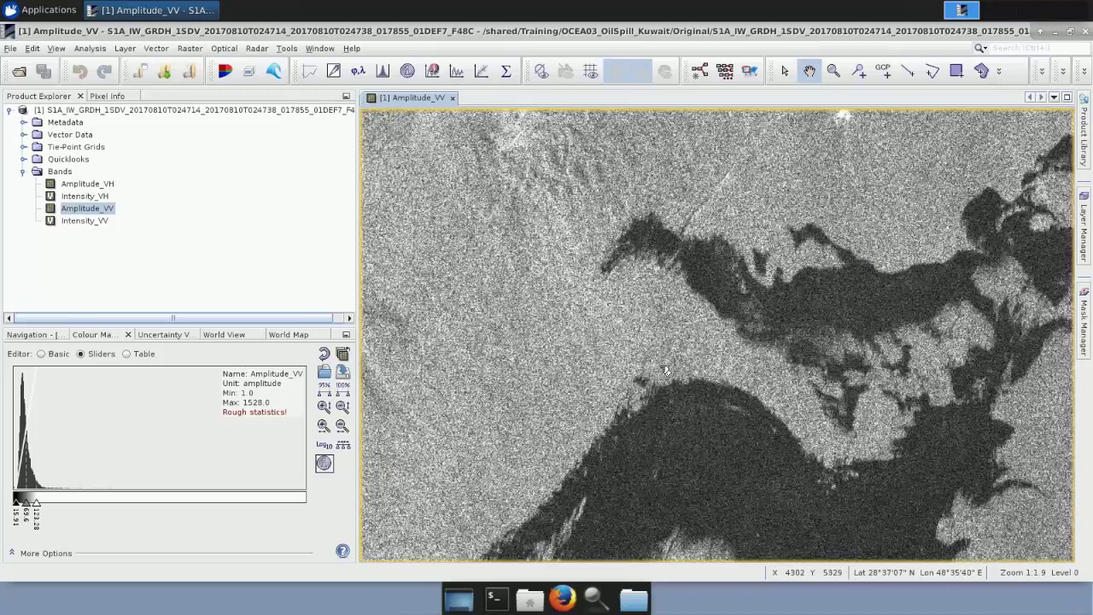
scroll(666, 371, down, 3)
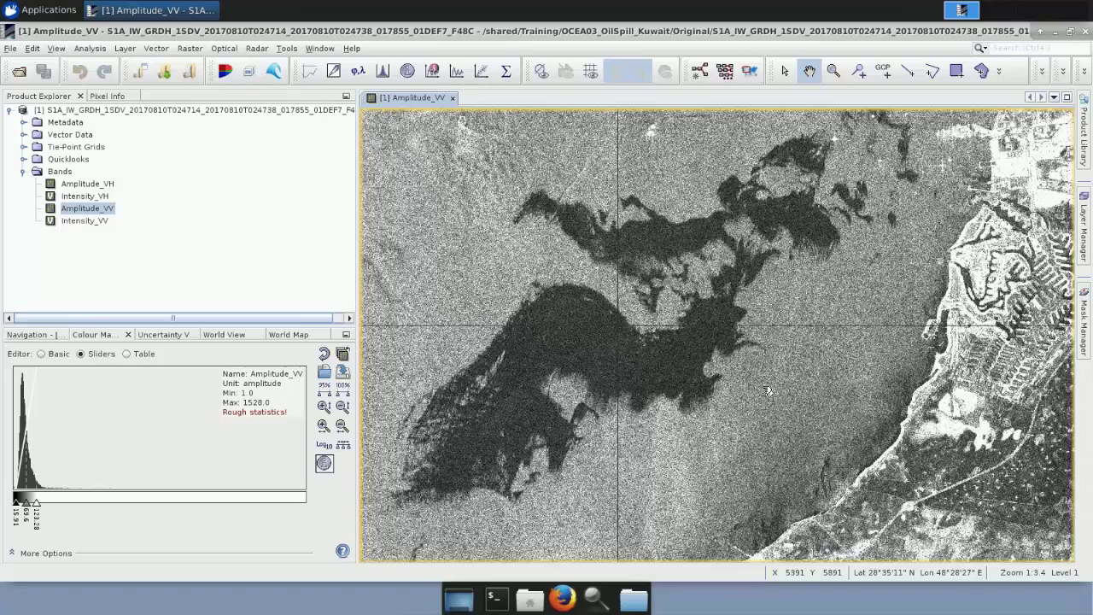
scroll(767, 391, down, 1)
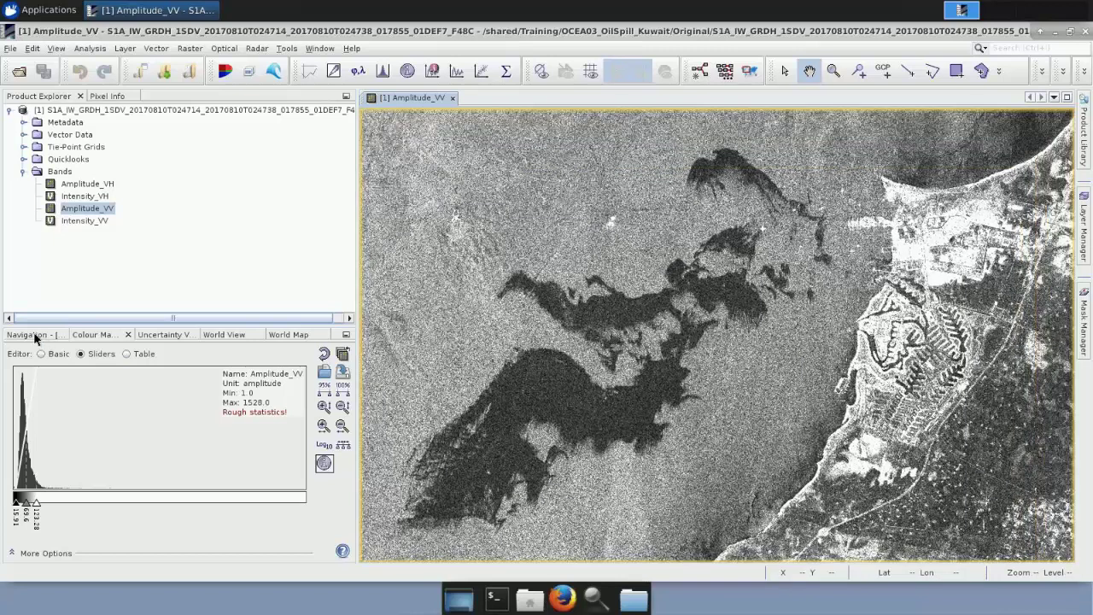
click(34, 335)
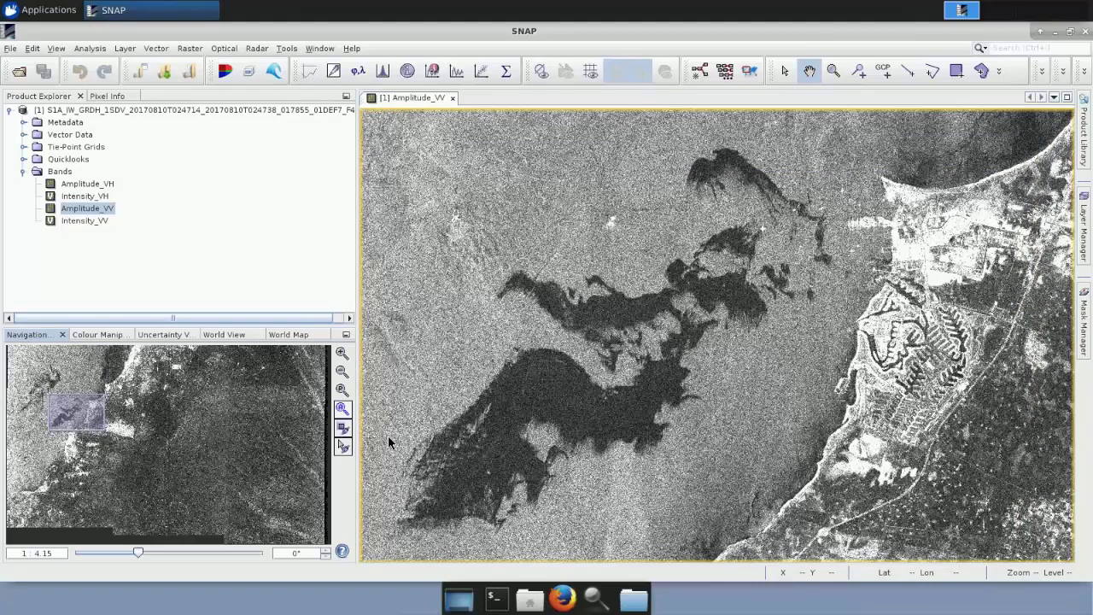
click(342, 410)
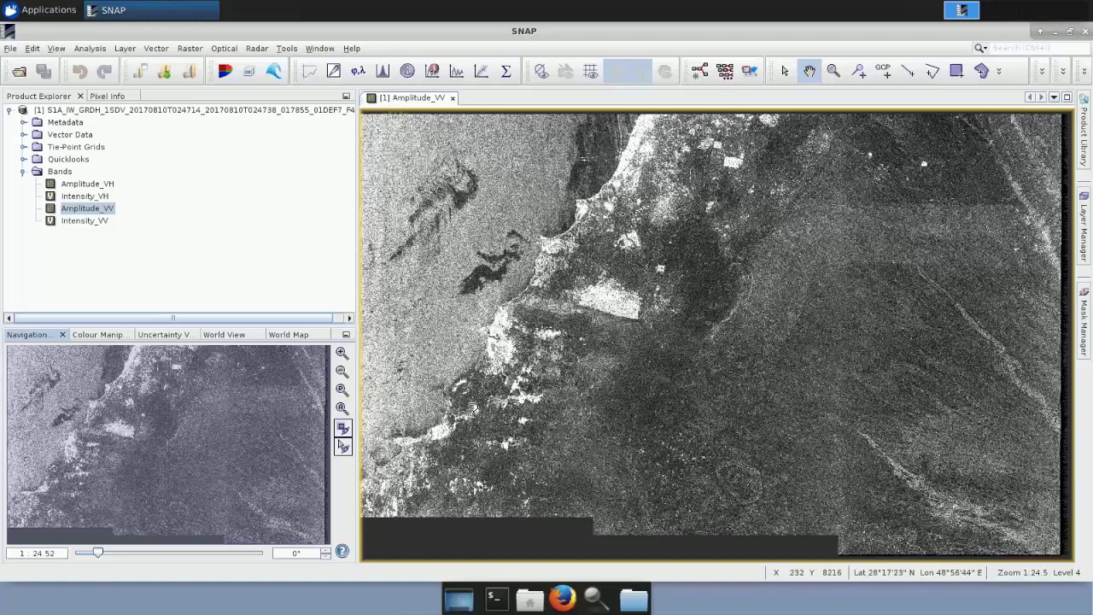
mouse_move(402, 171)
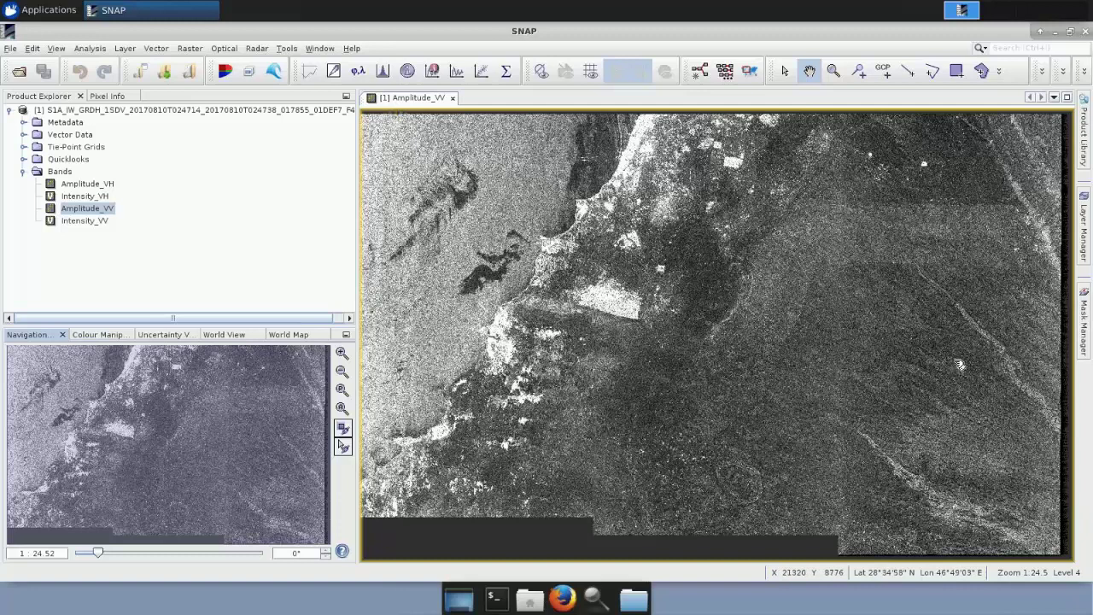
- Inspect the sea area and the dark slick near the coast in the Amplitude_VV image by magnifying rectangular regions
click(832, 72)
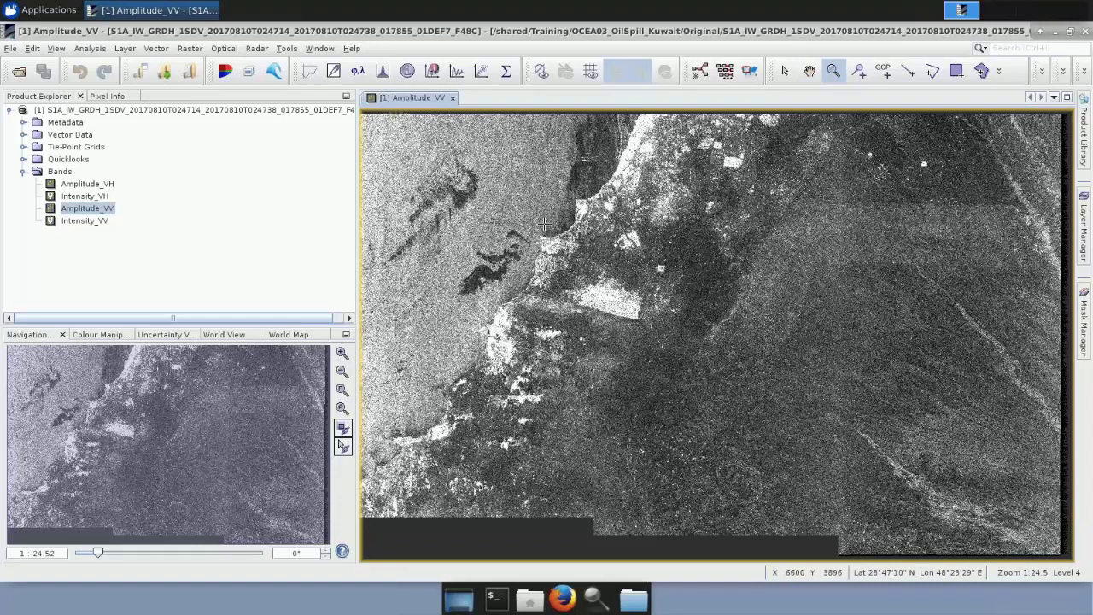
drag(543, 223, 543, 224)
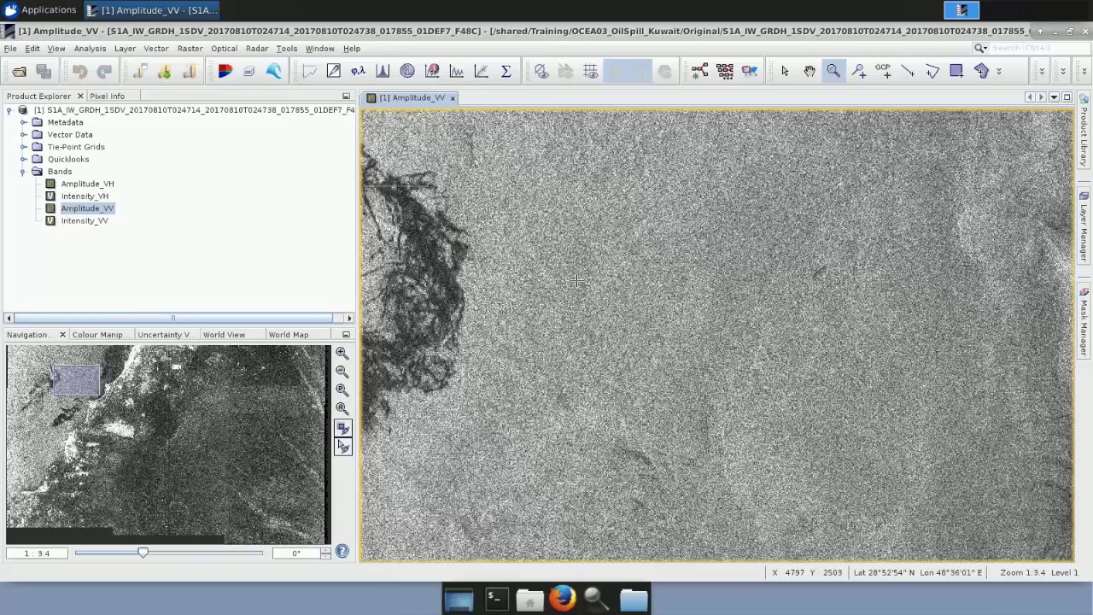
click(341, 408)
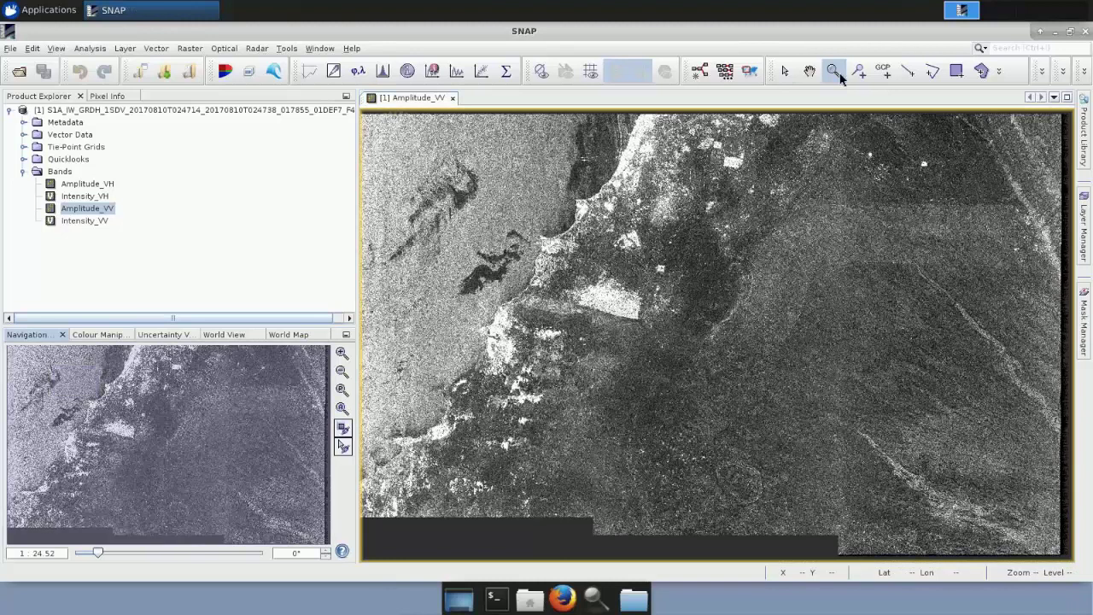
click(808, 72)
click(833, 72)
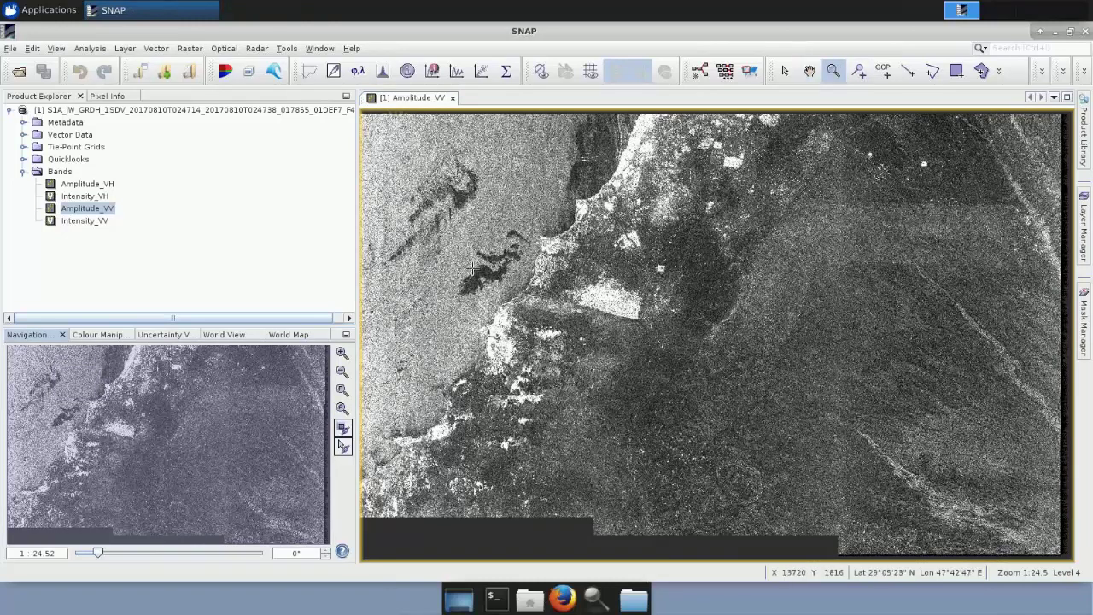
drag(509, 259, 553, 312)
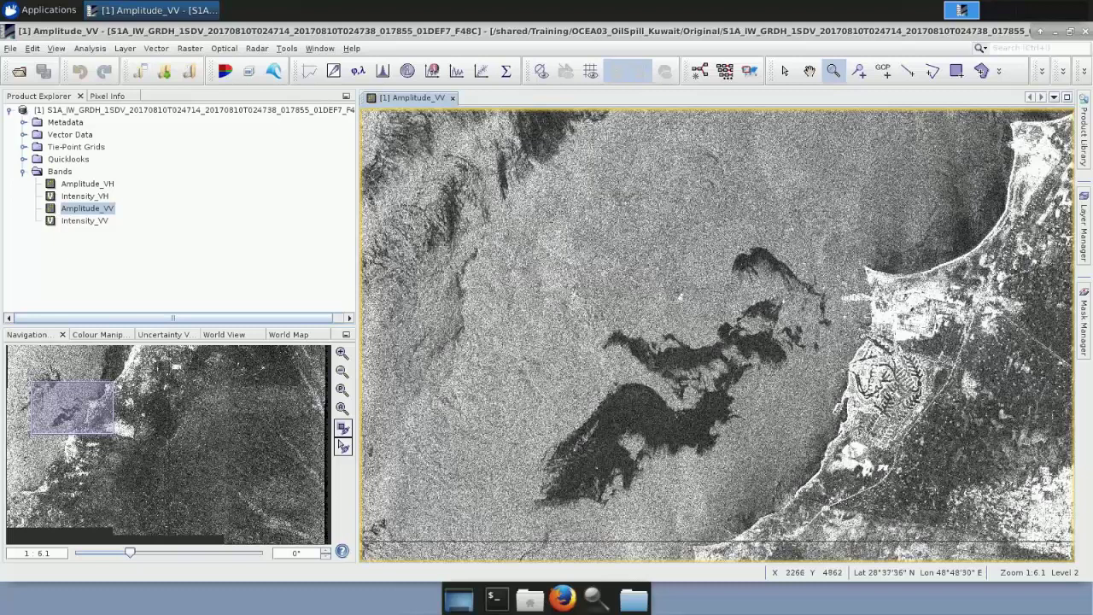
- Open the Amplitude_VH band as an image and examine the same coastal area in it
double_click(88, 185)
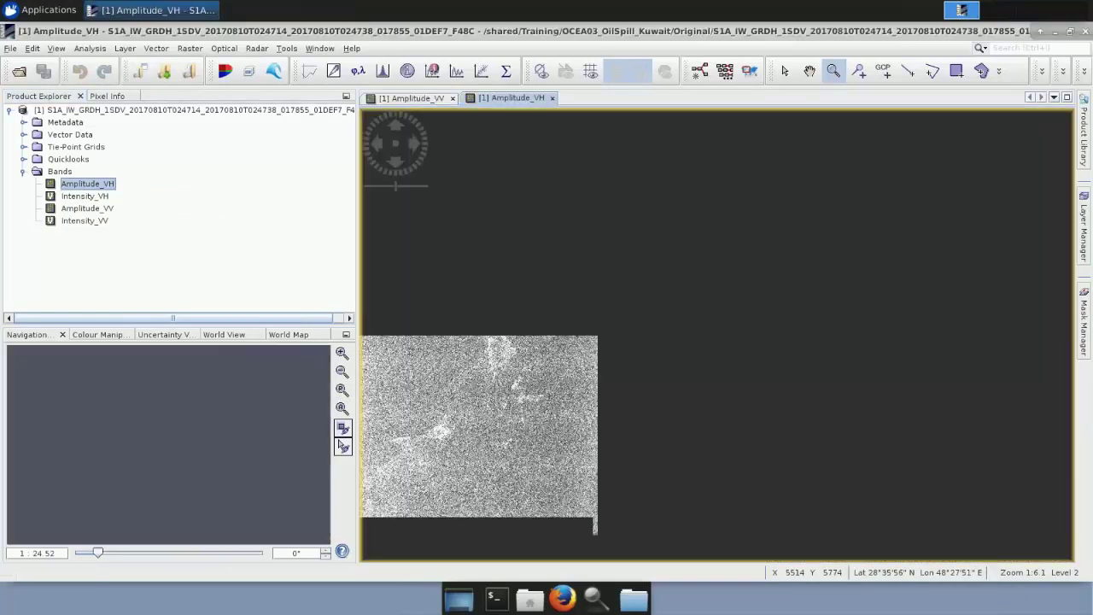
click(809, 70)
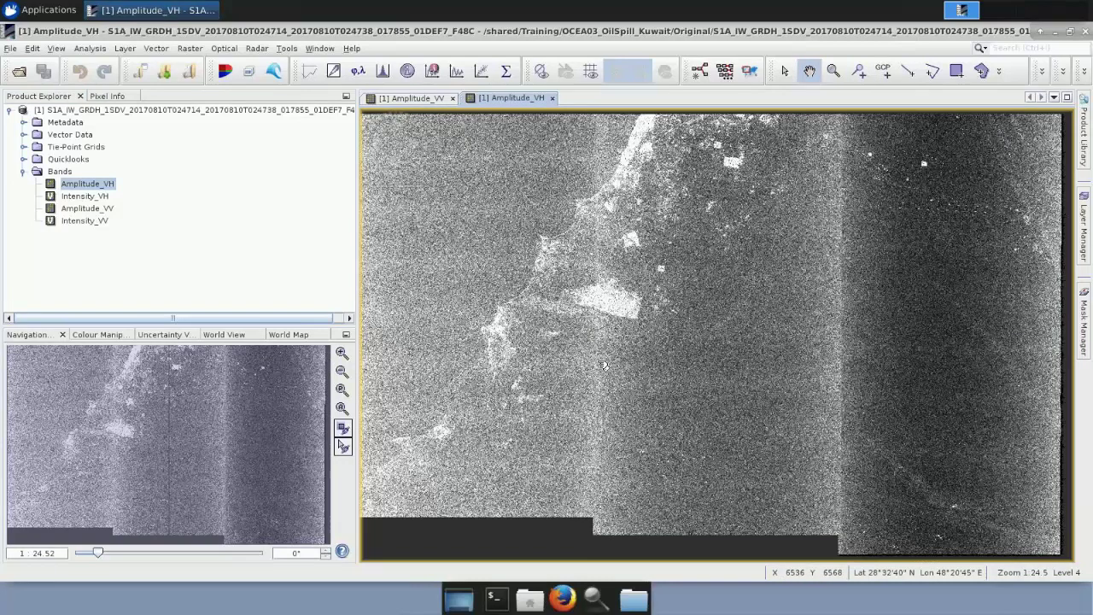
drag(603, 366, 662, 429)
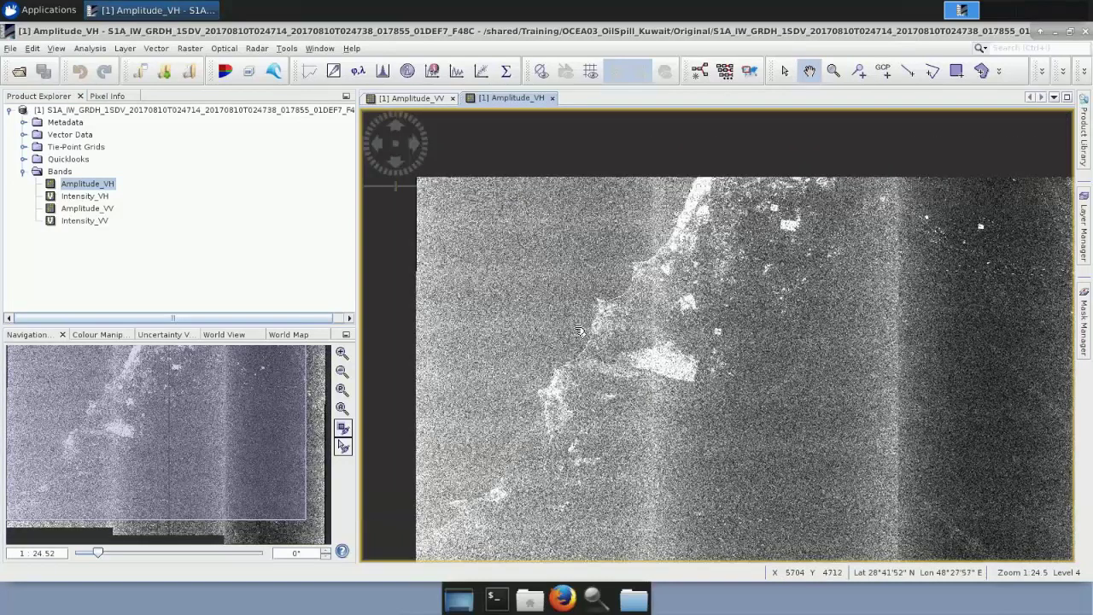
scroll(579, 331, up, 2)
scroll(579, 331, up, 1)
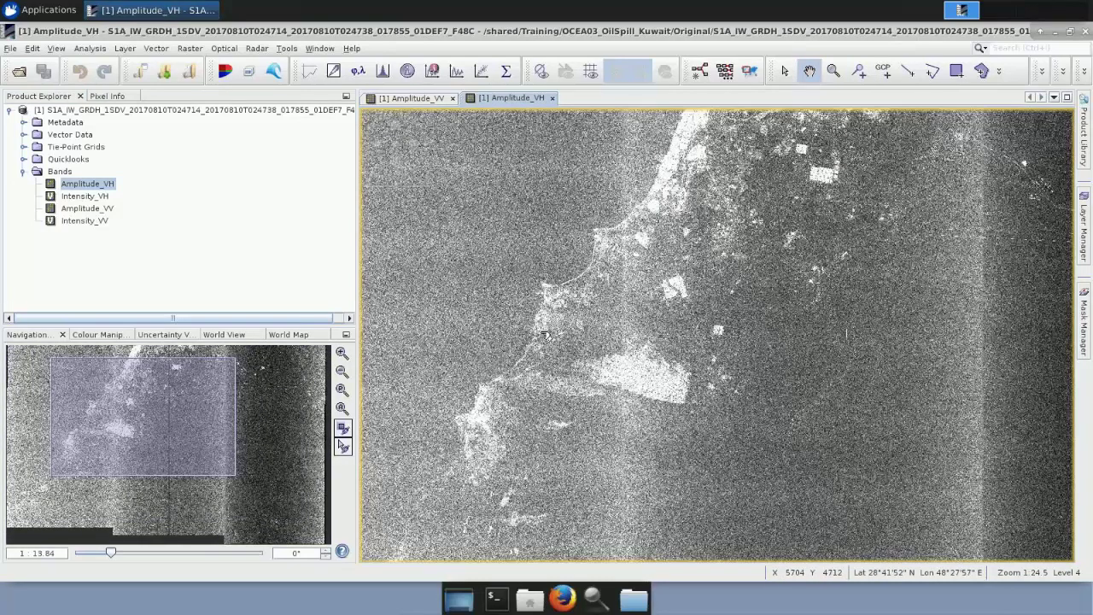
drag(586, 345, 644, 357)
- Tile the Amplitude_VH and Amplitude_VV images horizontally to compare the slicks, and close the Amplitude_VH image
click(320, 48)
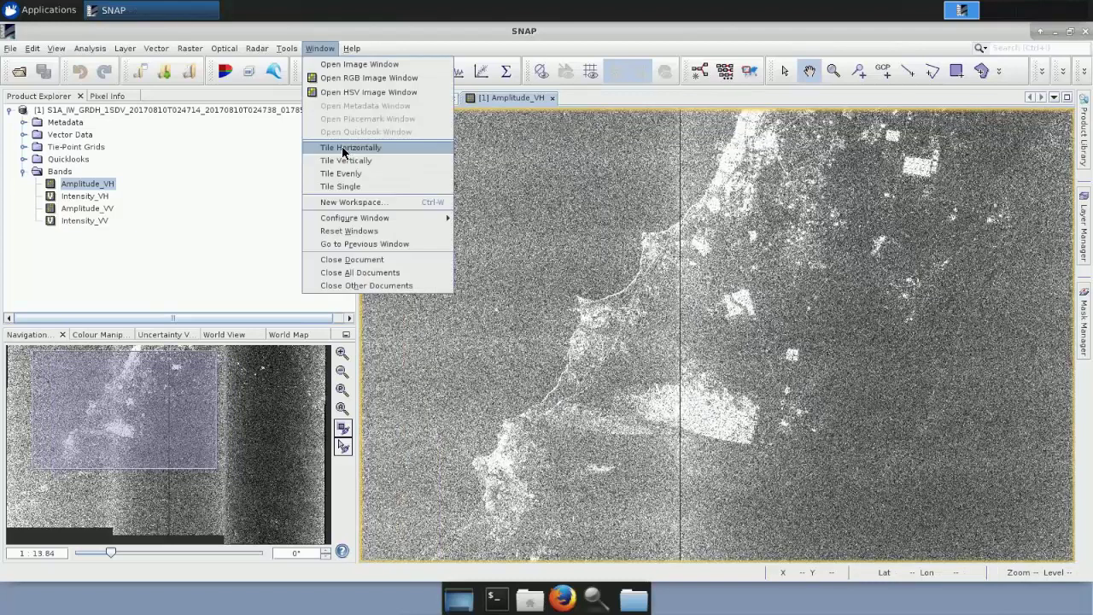
click(342, 148)
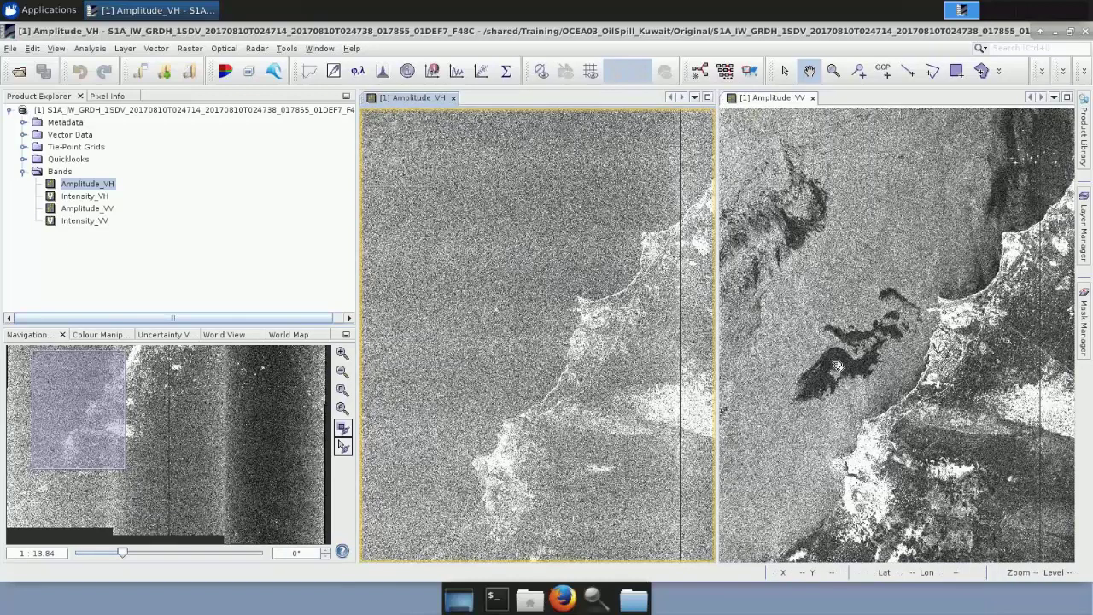
click(453, 99)
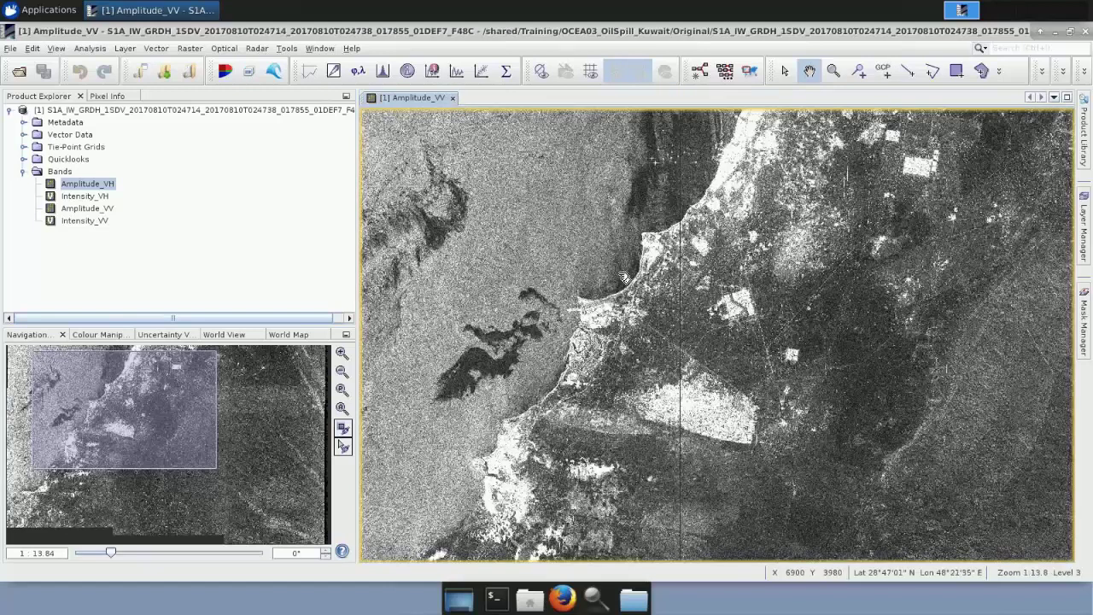
drag(652, 271, 691, 265)
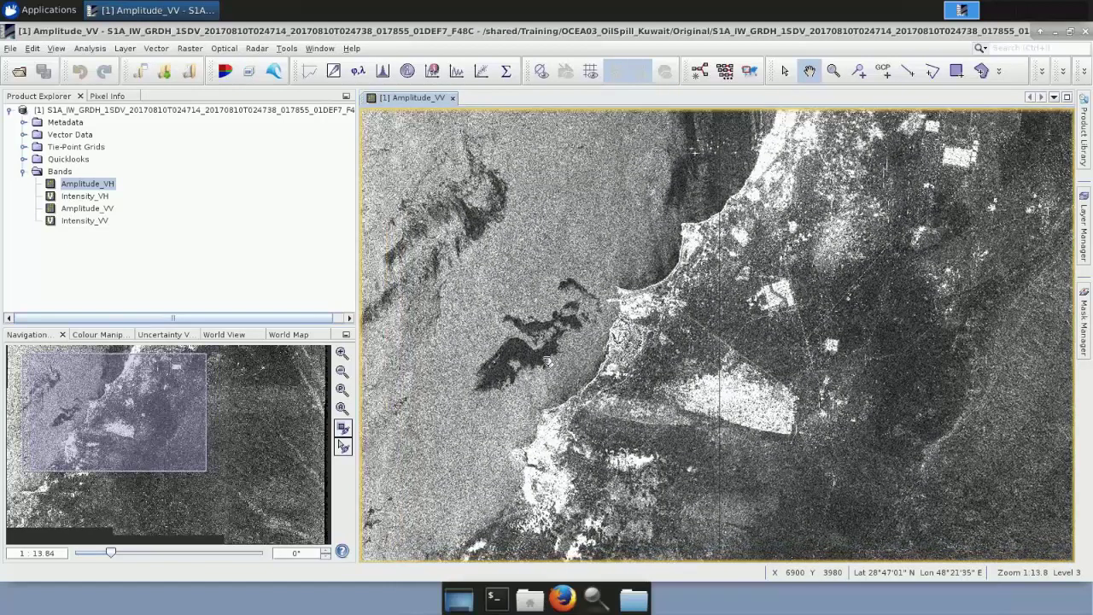
drag(547, 362, 549, 362)
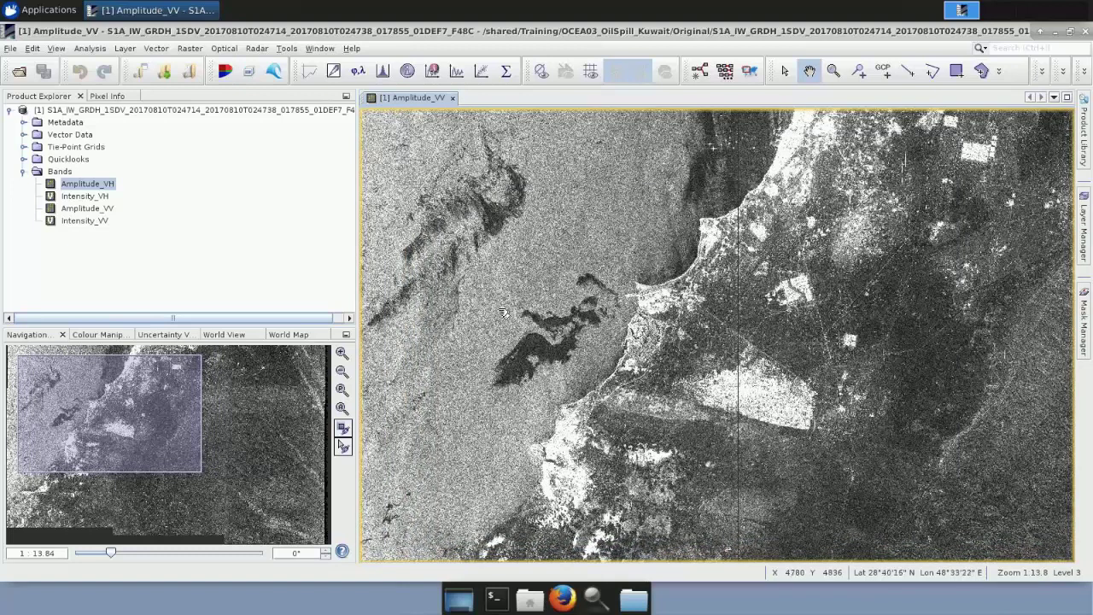
- Open the Subset settings for the Sentinel-1 product
click(111, 108)
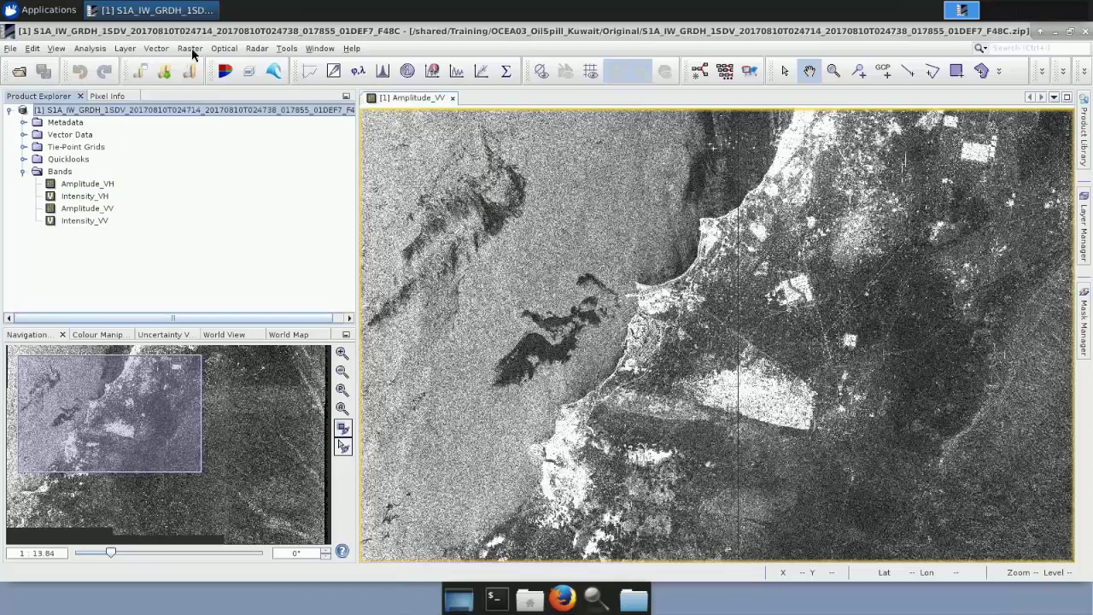
click(191, 51)
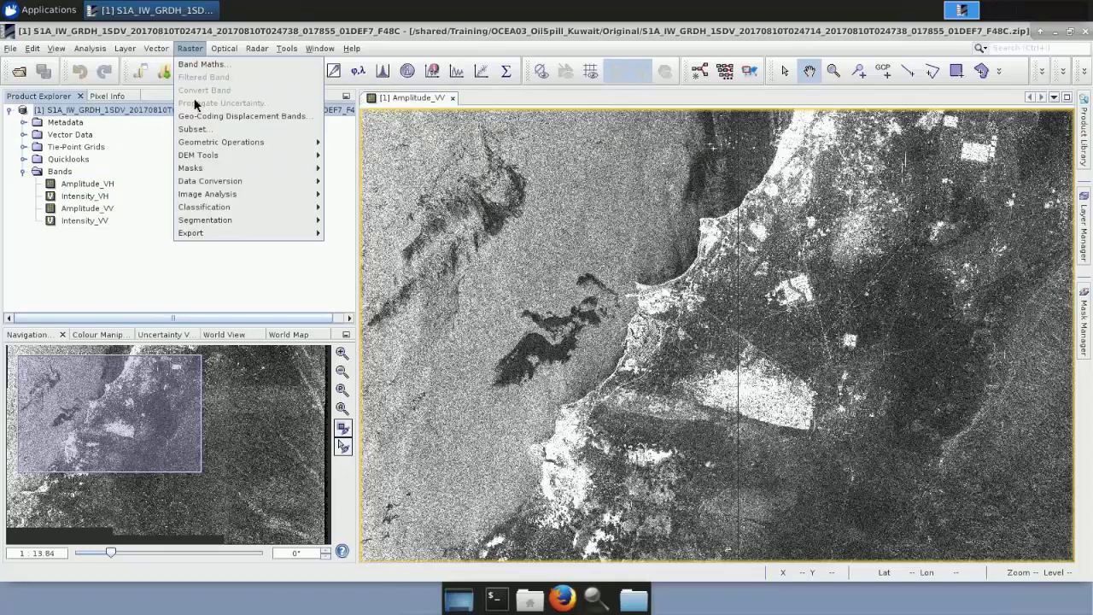
click(193, 129)
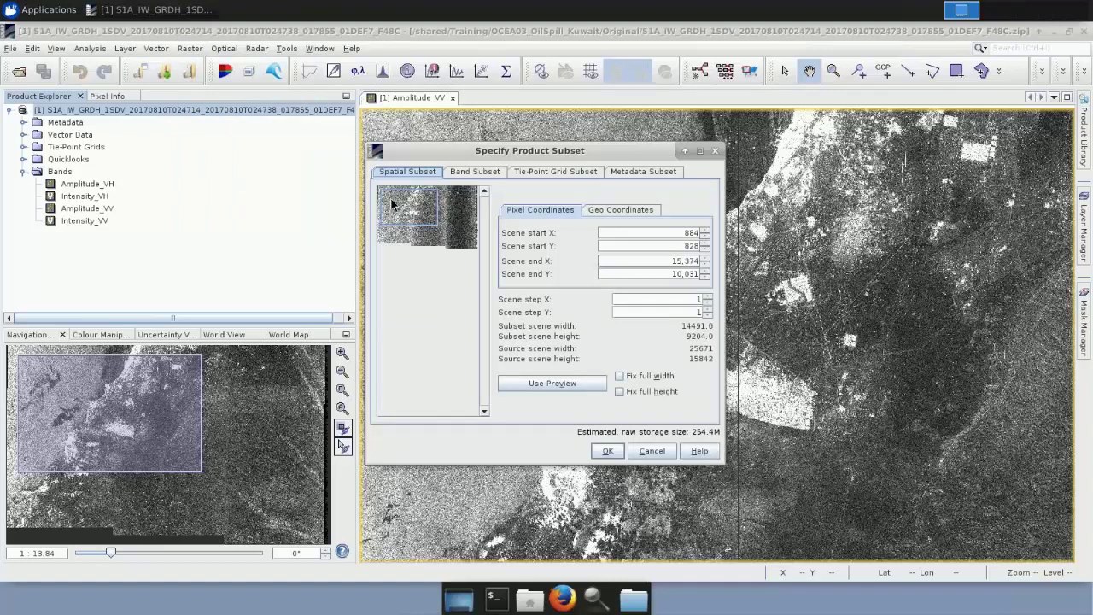
- Try moving and resizing the subset region on the preview, and check its geographic bounds
drag(393, 199, 417, 214)
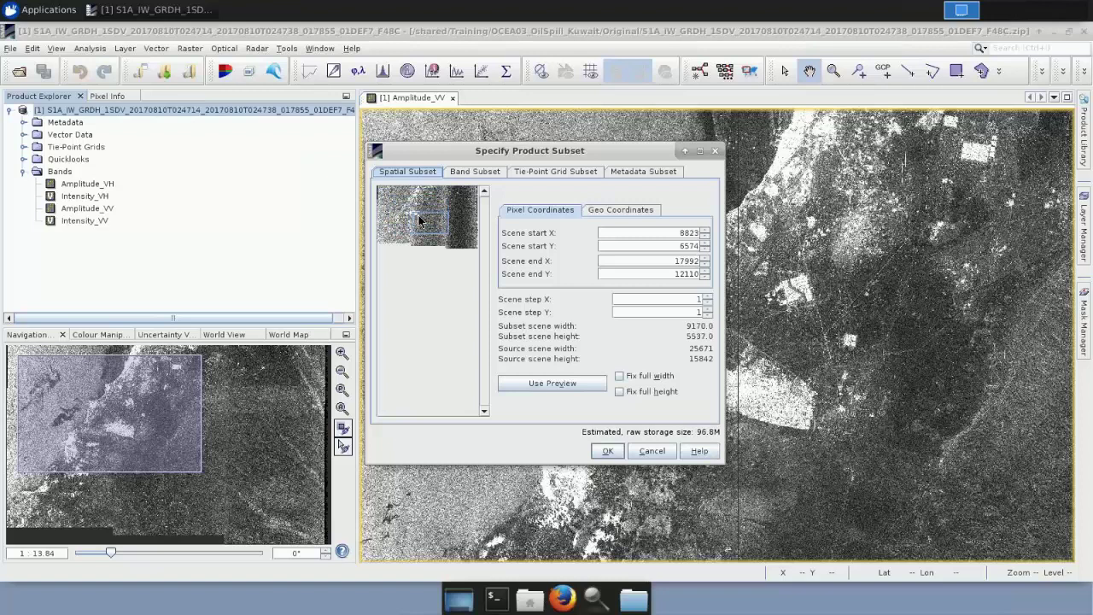
double_click(665, 233)
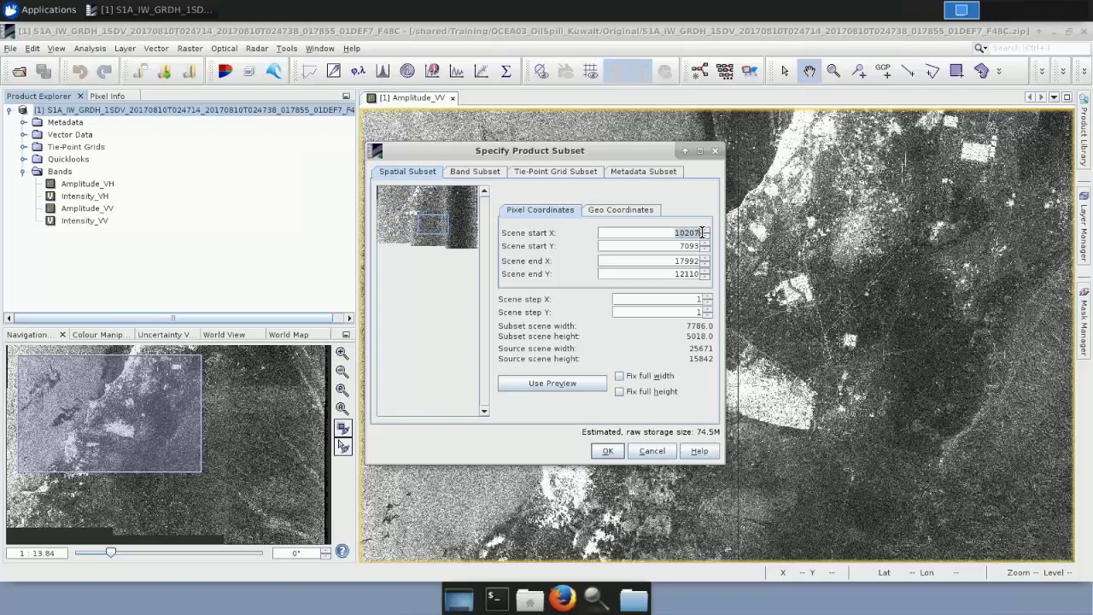
click(632, 209)
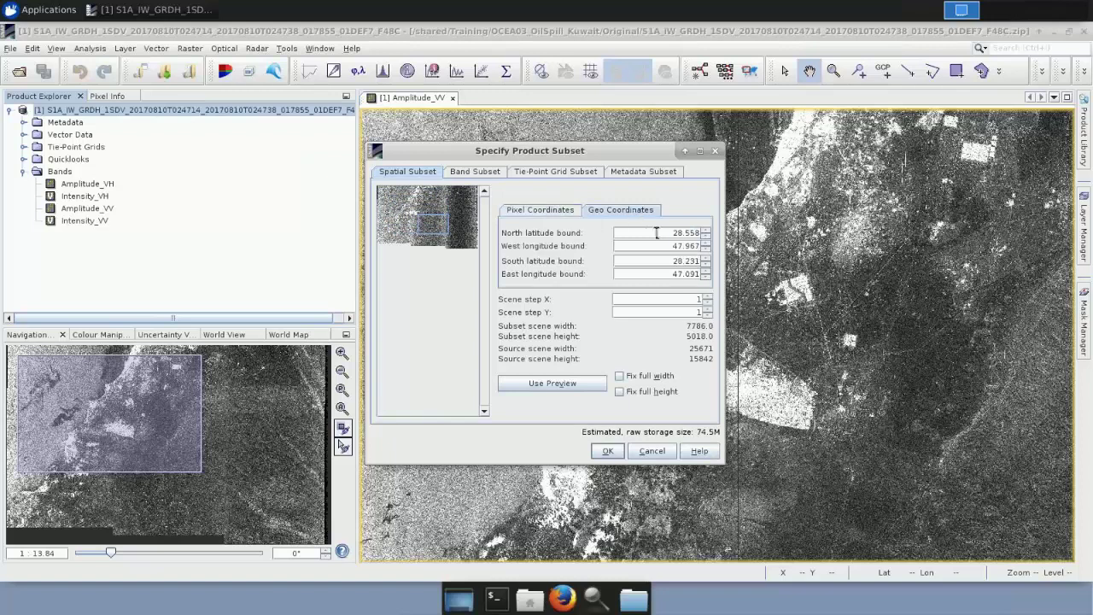
click(534, 212)
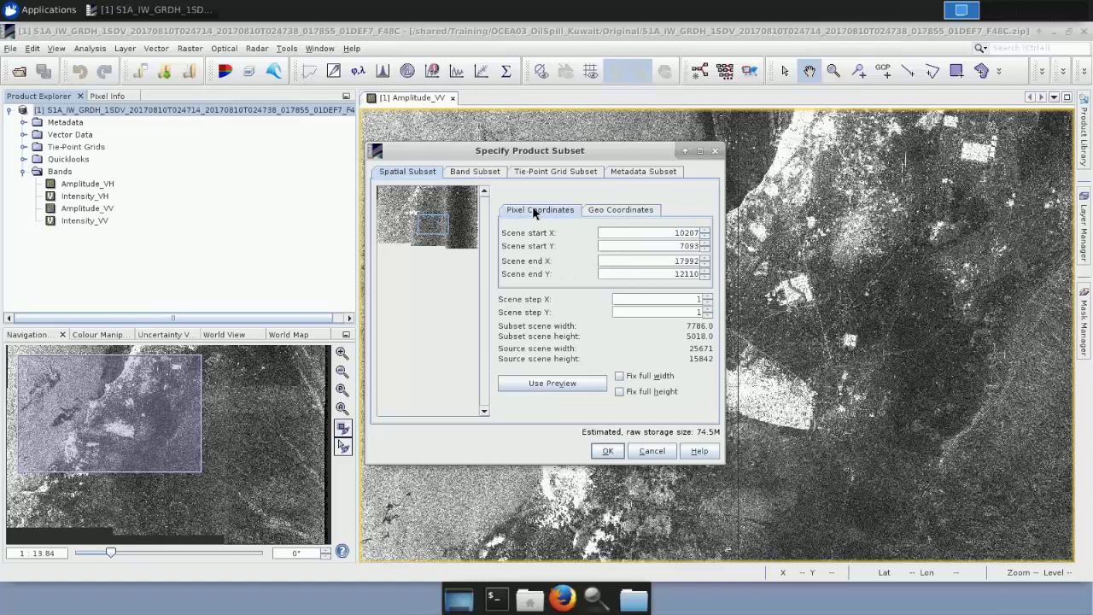
- Set the subset's scene start to X 3065 and Y 3659 in pixel coordinates
double_click(696, 233)
text(3065)
key(Return)
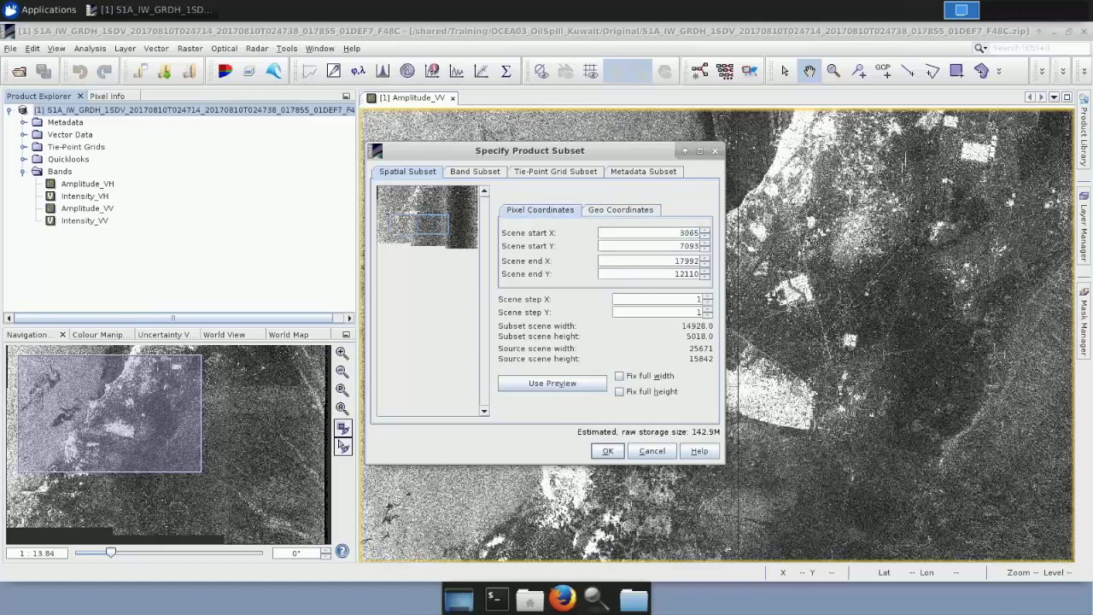
click(697, 246)
key(BackSpace)
key(BackSpace)
key(BackSpace)
key(BackSpace)
text(3659)
- Set the subset's scene end to X 8861 and Y 7208, and create the subset product
key(Tab)
key(BackSpace)
key(BackSpace)
key(BackSpace)
key(BackSpace)
key(BackSpace)
text(8861)
key(Return)
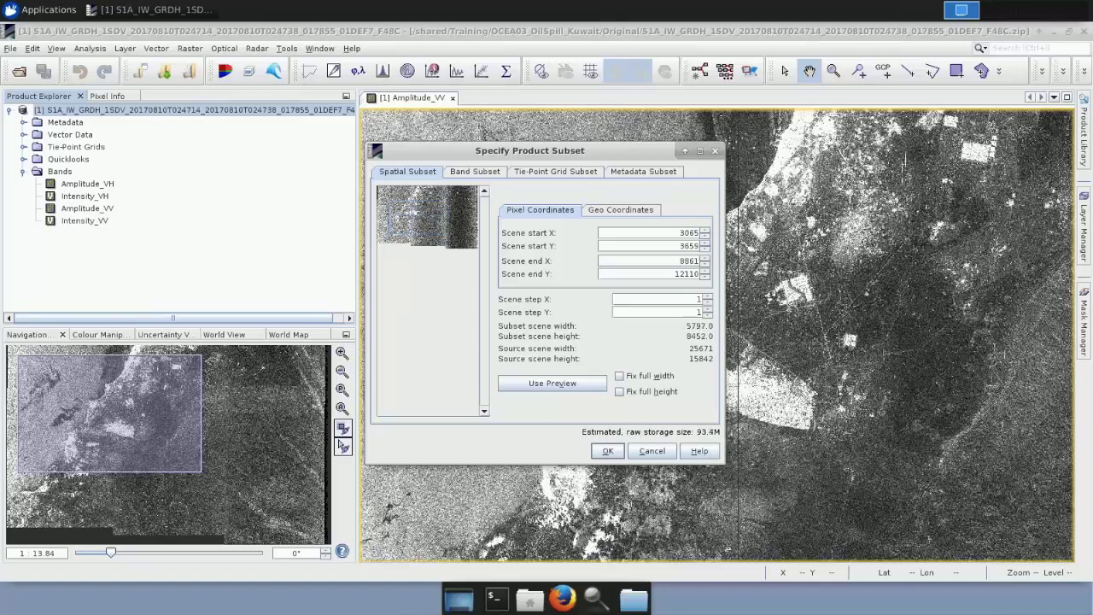
key(Tab)
key(BackSpace)
key(BackSpace)
key(BackSpace)
key(BackSpace)
key(BackSpace)
text(7208)
click(665, 259)
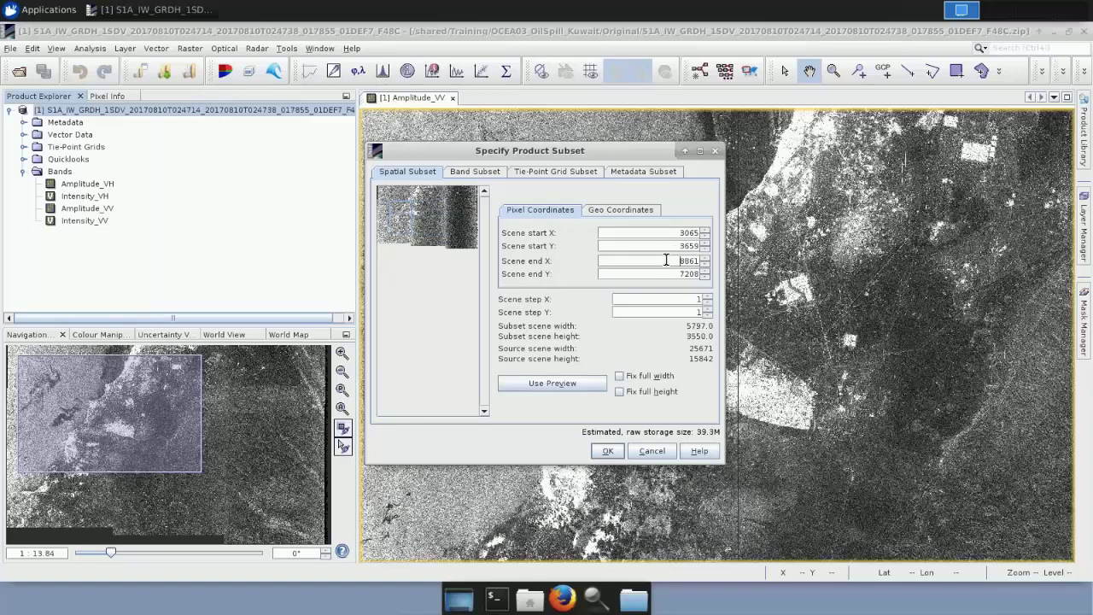
click(608, 453)
- Save the new subset product in BEAM-DIMAP format to the Processing folder, keeping its proposed file name
click(9, 110)
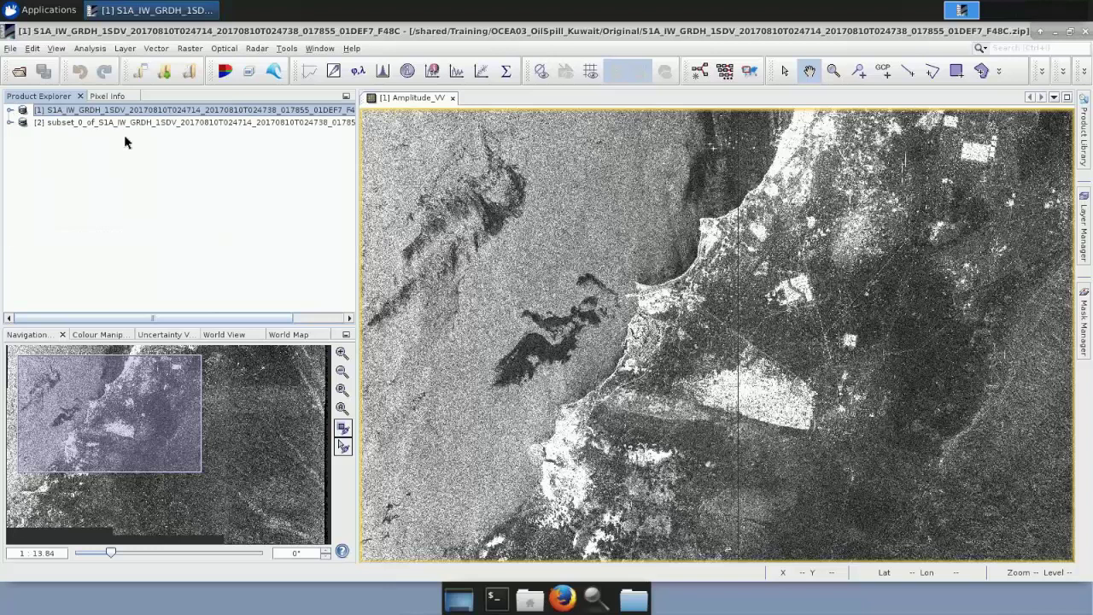
right_click(83, 124)
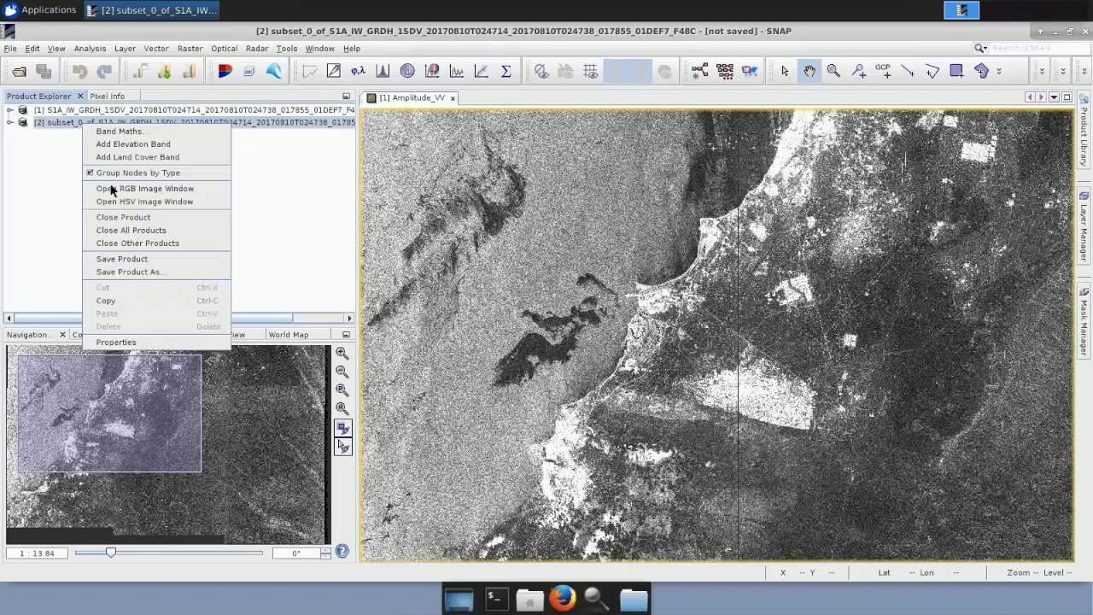
click(127, 259)
click(627, 364)
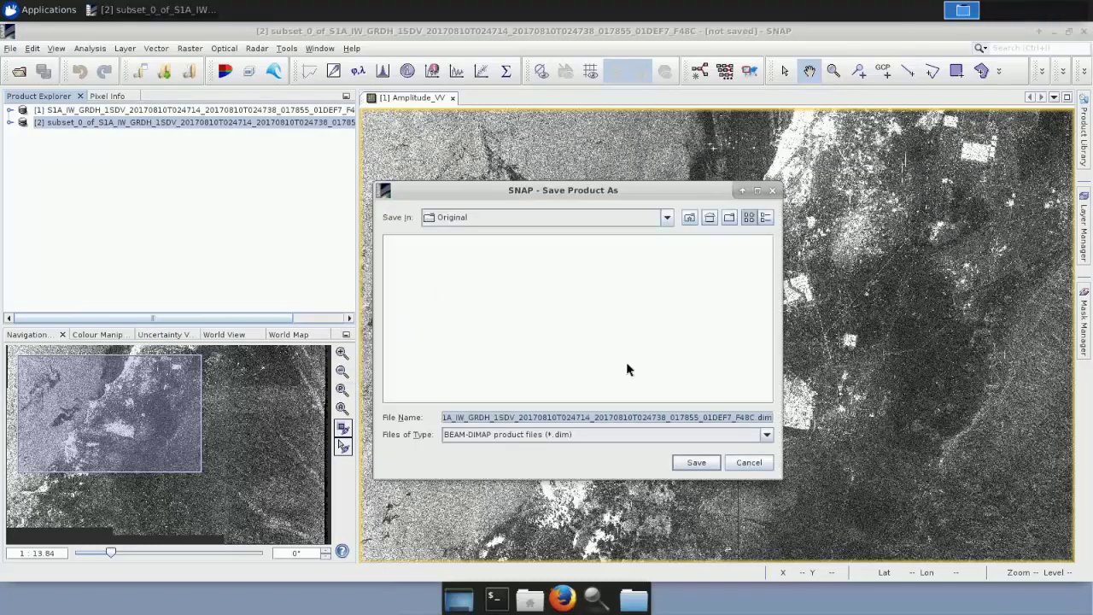
click(689, 217)
double_click(426, 267)
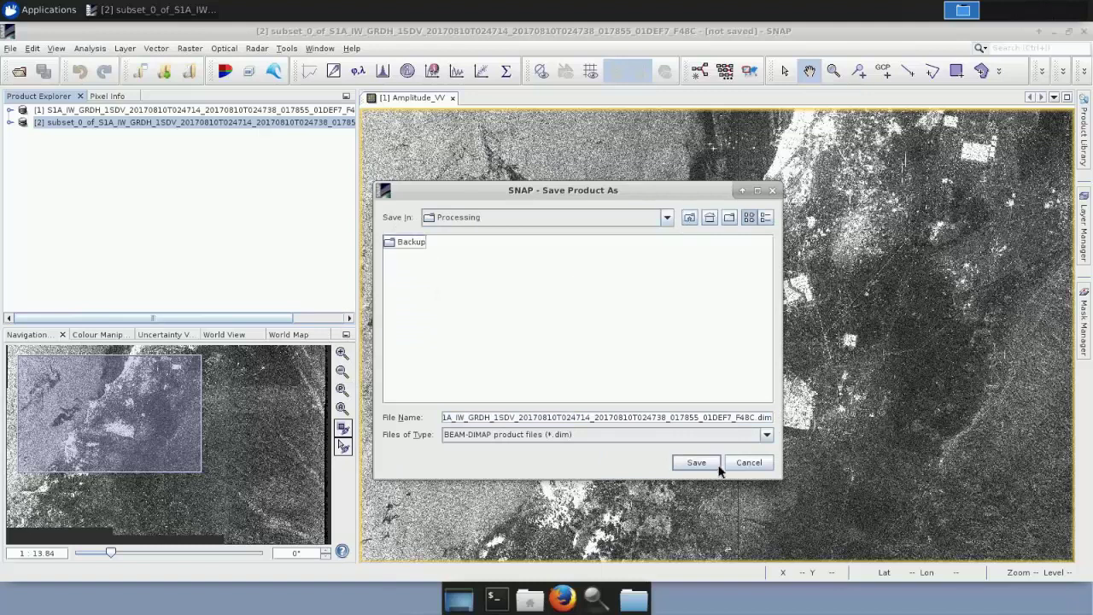
click(697, 462)
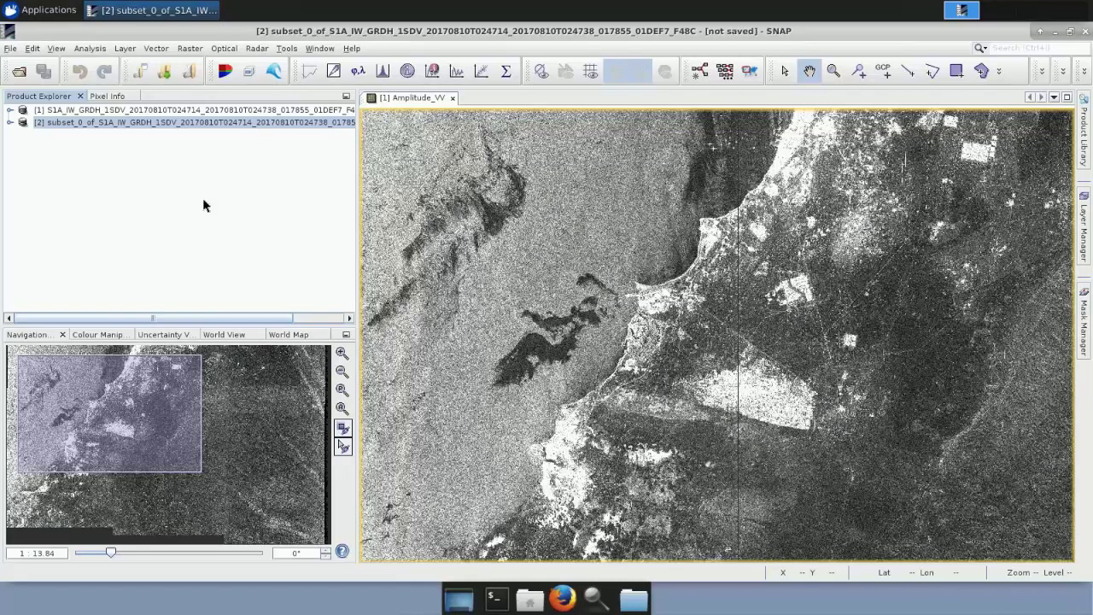
- Display the subset product's Amplitude_VV band and close the original product's Amplitude_VV view
click(9, 122)
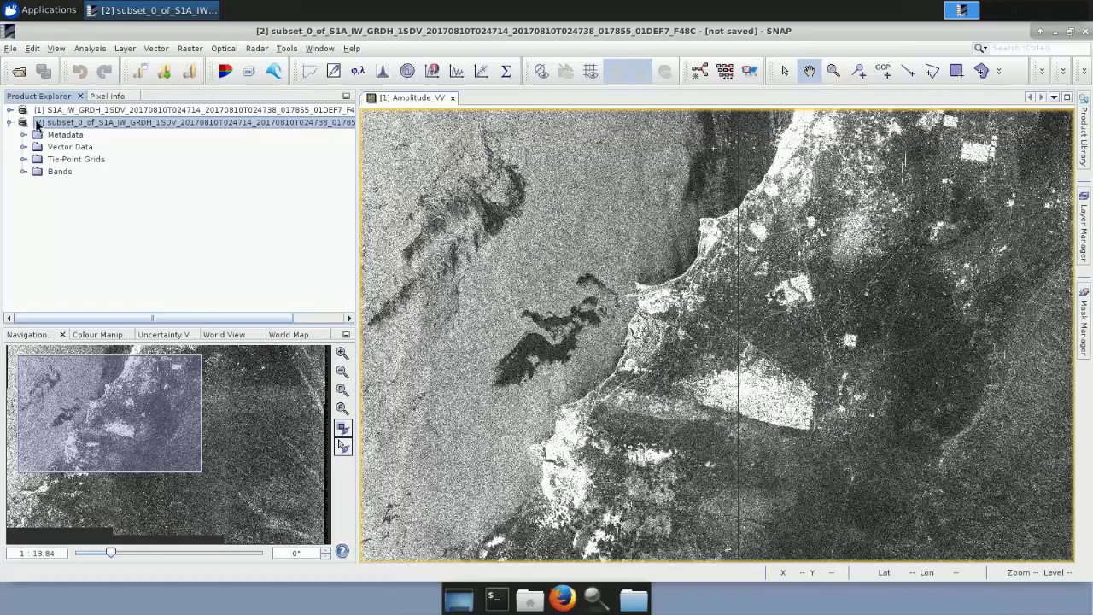
click(24, 172)
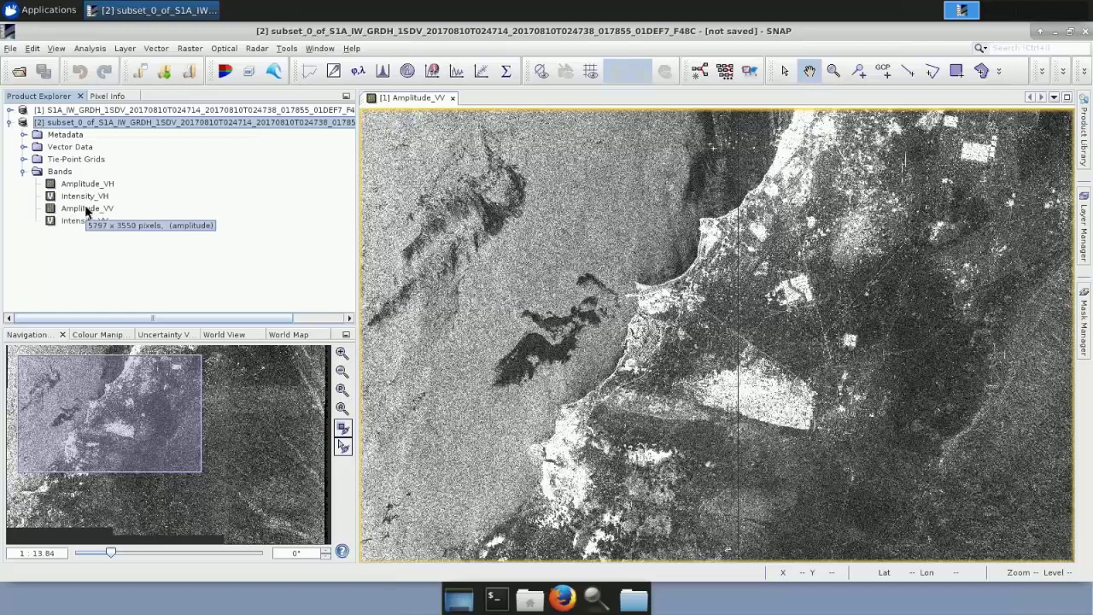
double_click(87, 209)
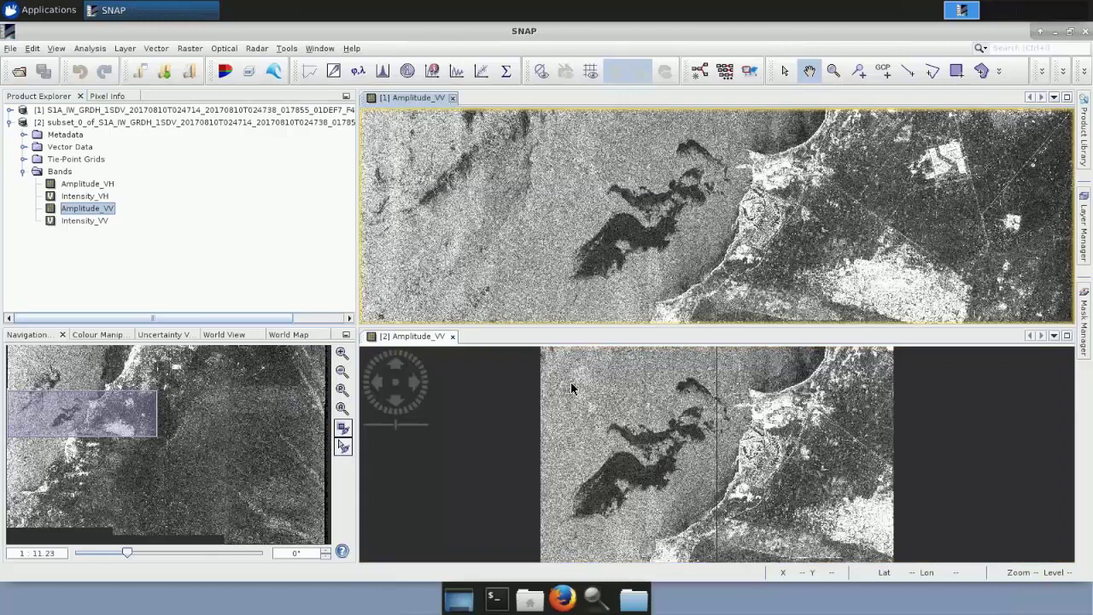
key(ctrl+w)
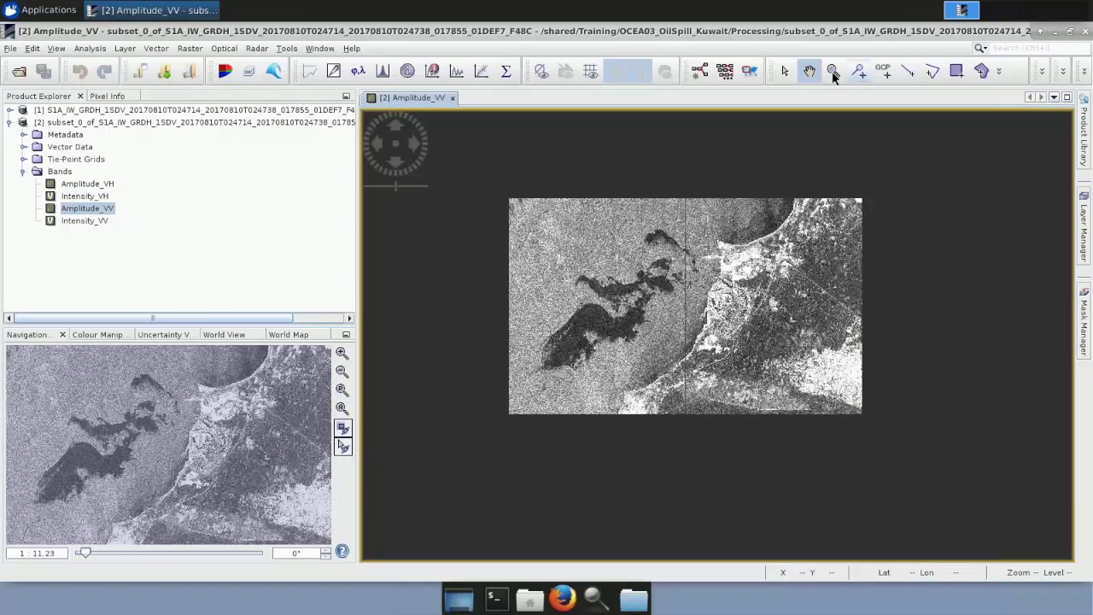
- Examine the oil spill and the pixel-level speckle in the subset's Amplitude_VV image at different zoom levels
scroll(661, 322, up, 2)
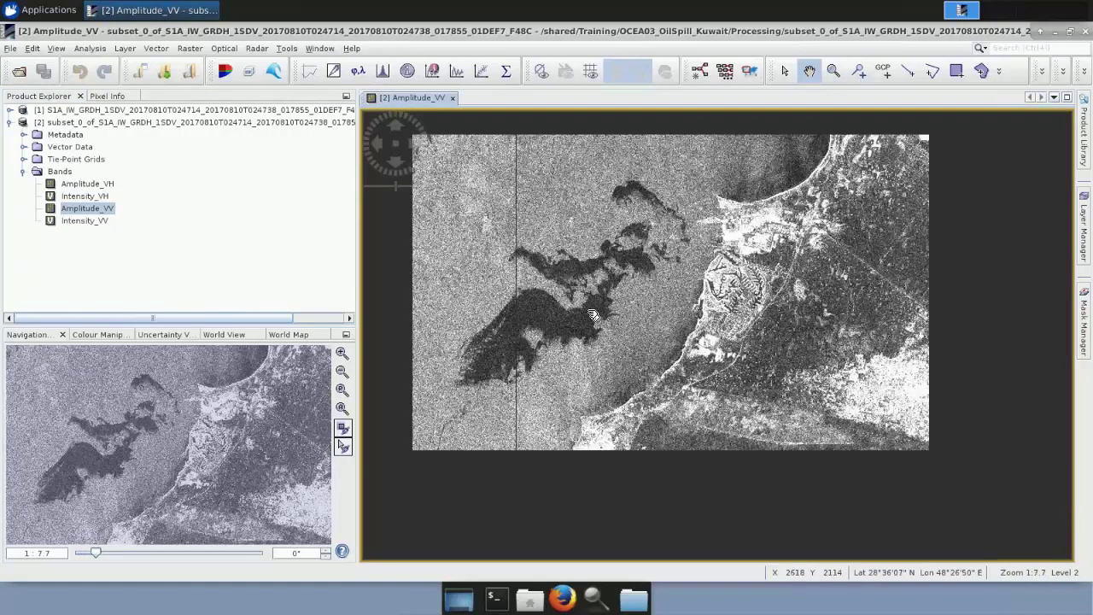
scroll(593, 316, up, 1)
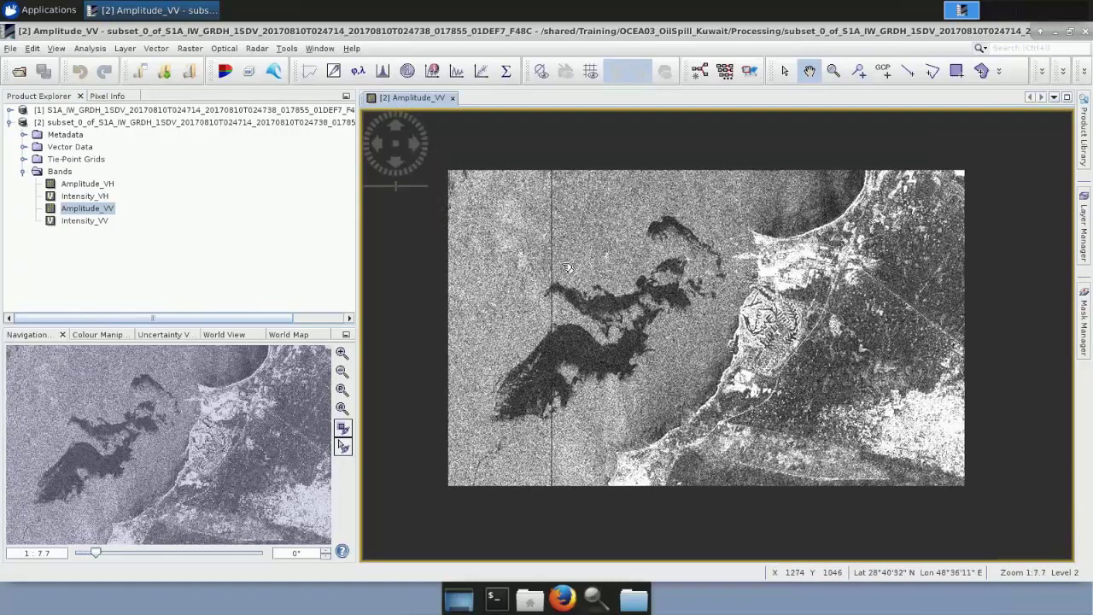
scroll(569, 258, up, 1)
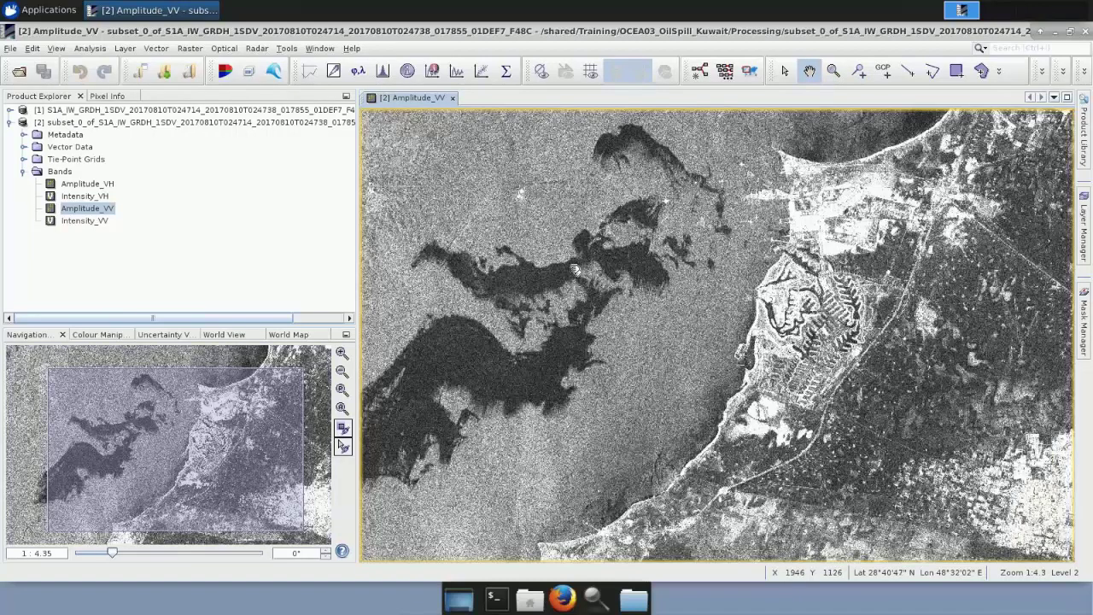
drag(575, 270, 623, 335)
drag(458, 226, 490, 273)
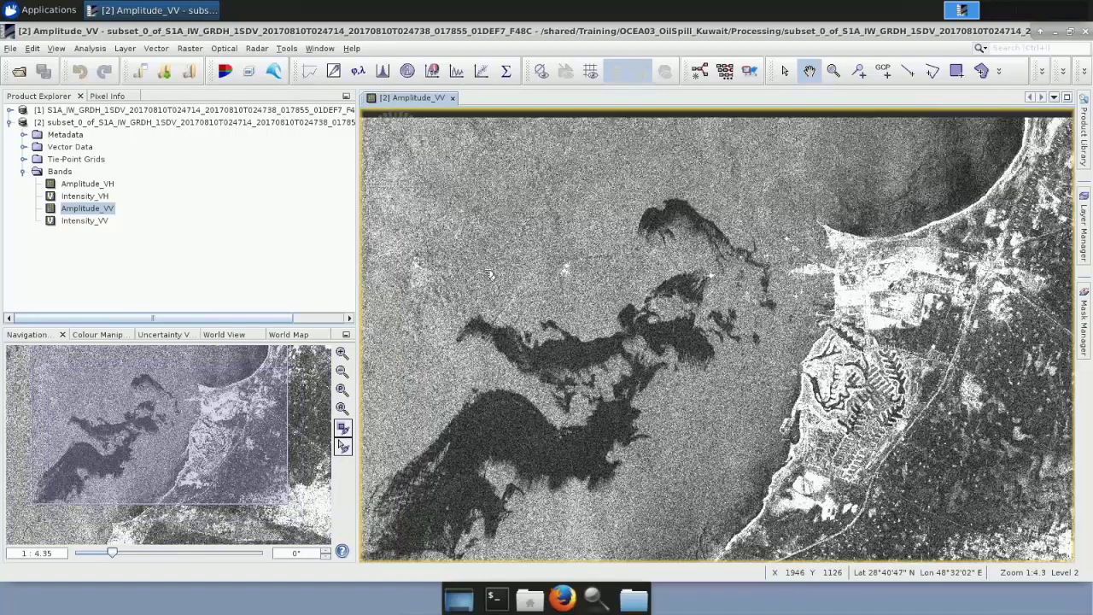
scroll(493, 277, up, 4)
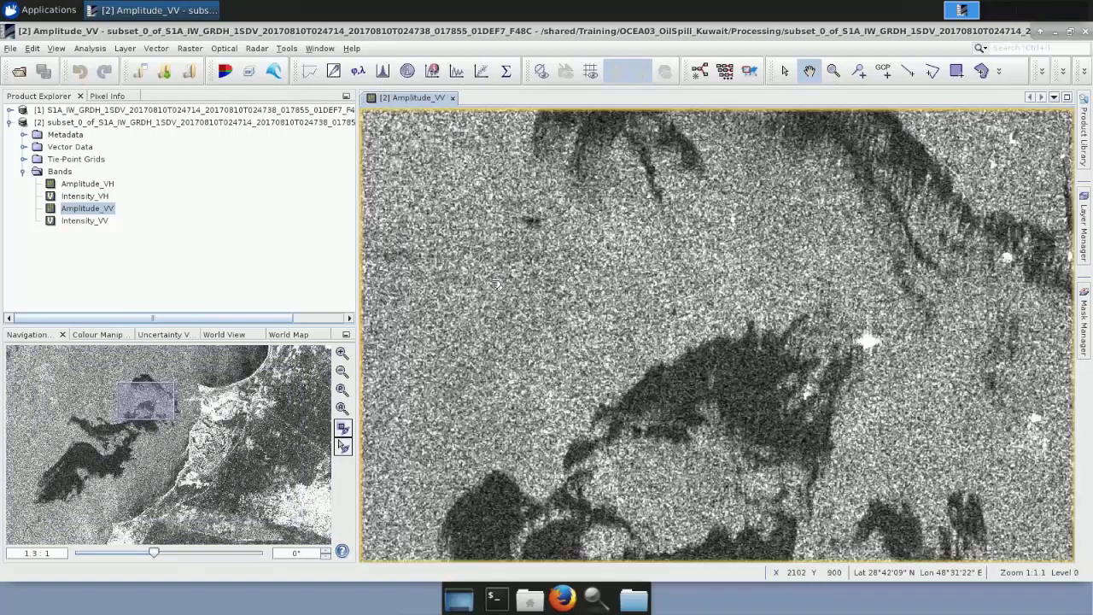
scroll(568, 225, up, 7)
scroll(618, 390, up, 2)
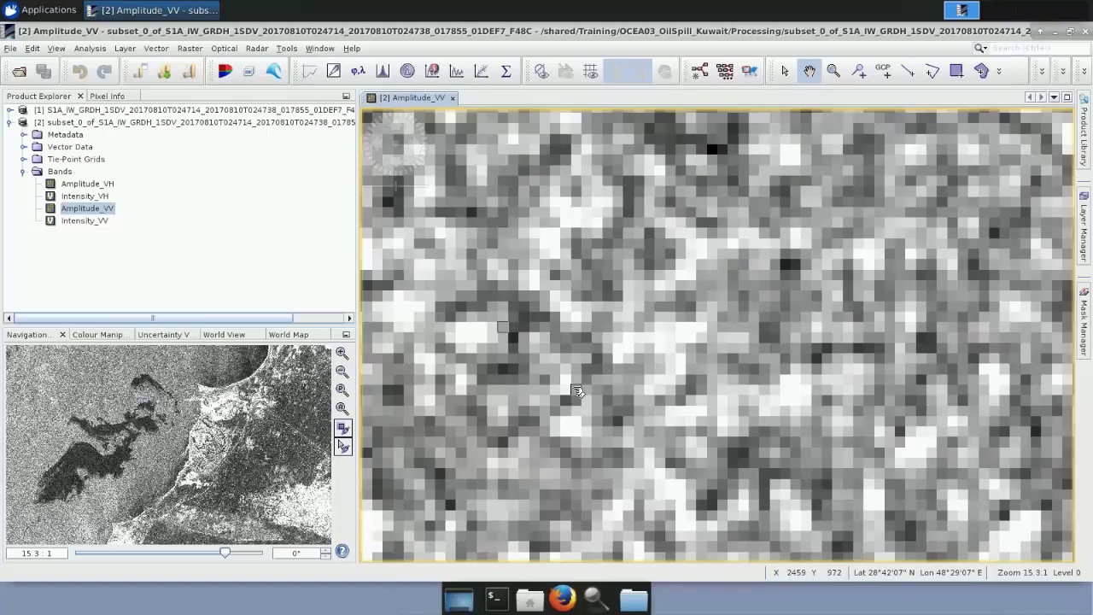
scroll(548, 403, down, 1)
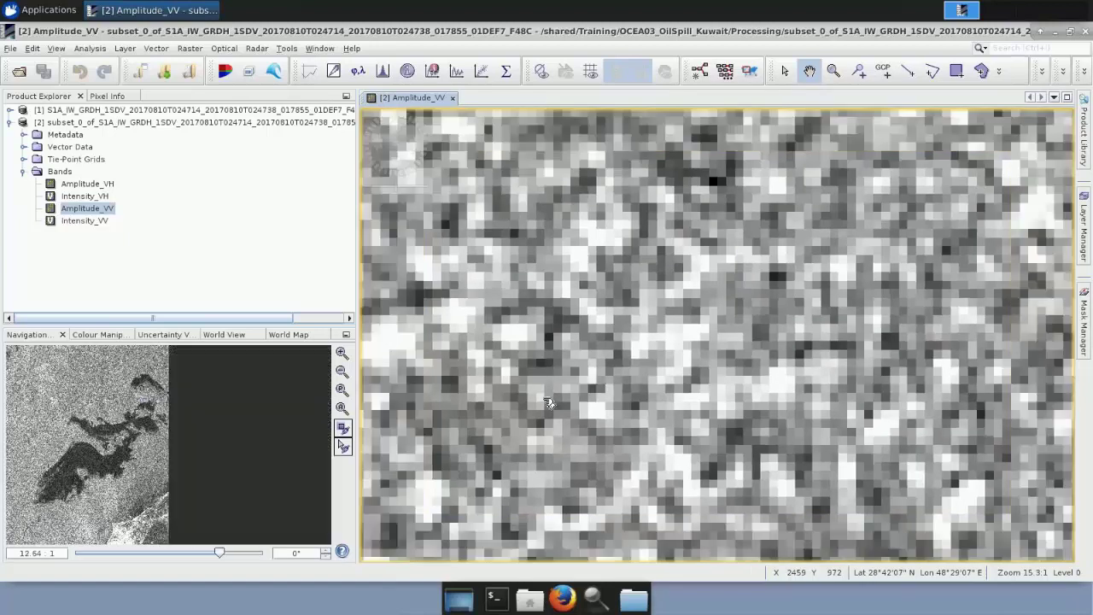
scroll(548, 403, down, 1)
scroll(554, 398, down, 1)
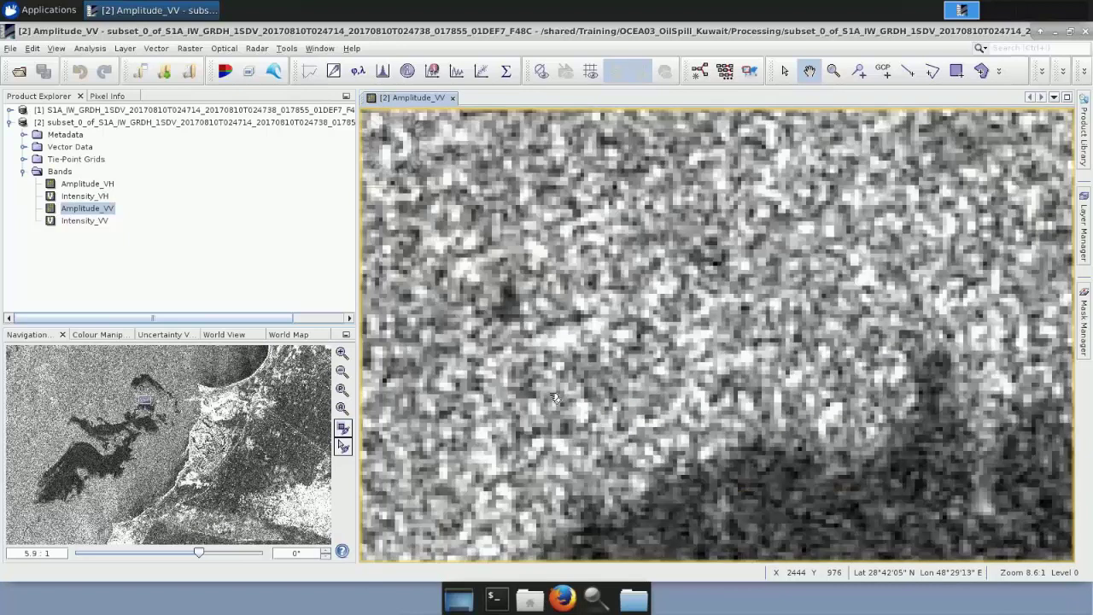
scroll(554, 398, down, 2)
scroll(484, 385, down, 8)
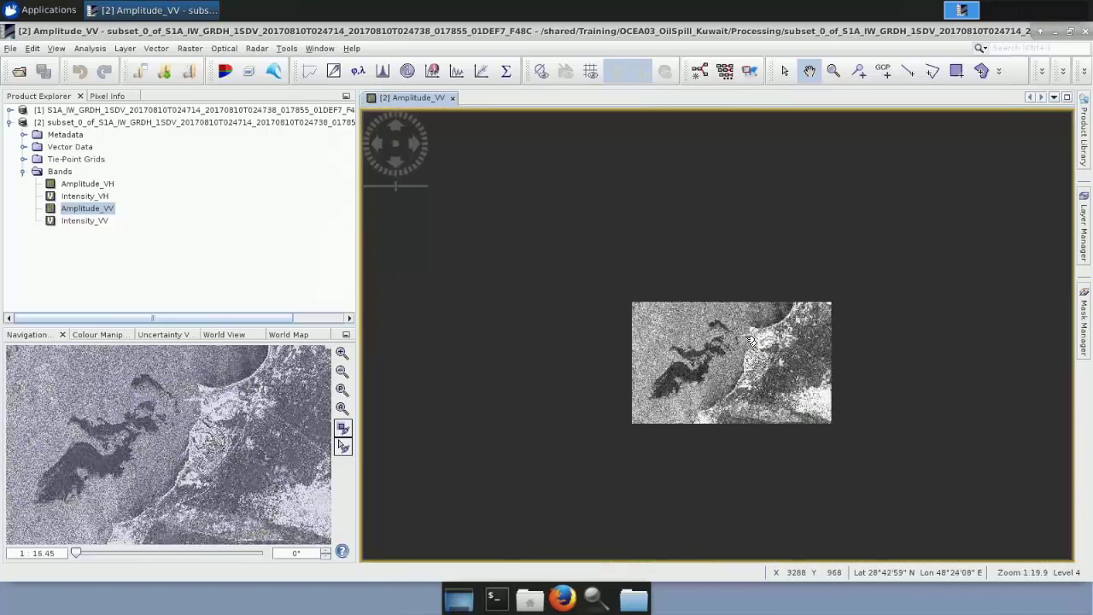
scroll(703, 332, up, 2)
scroll(703, 332, up, 3)
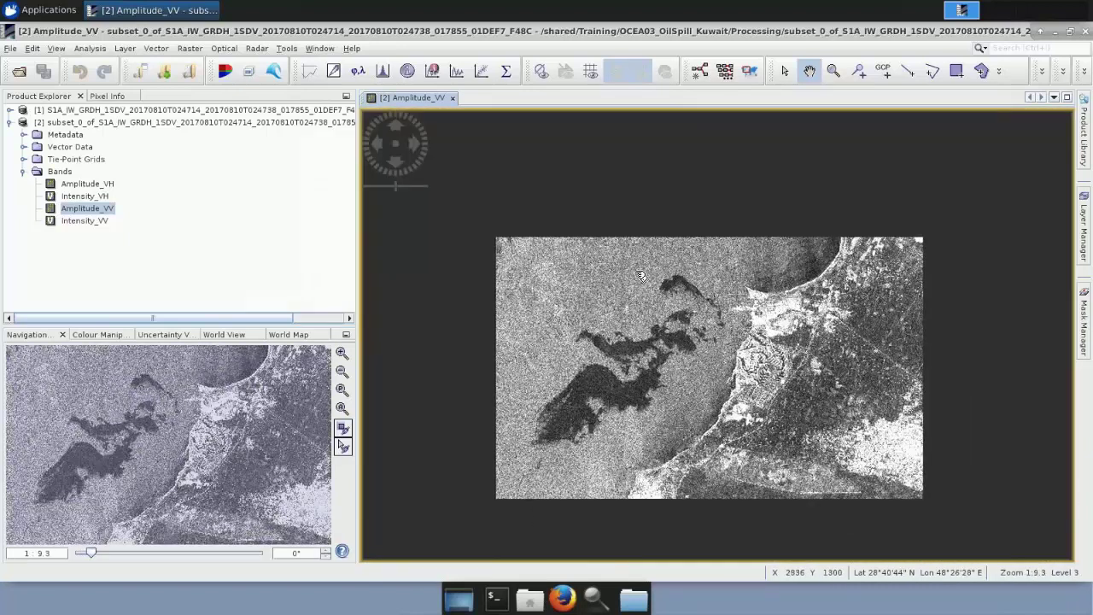
scroll(661, 351, up, 1)
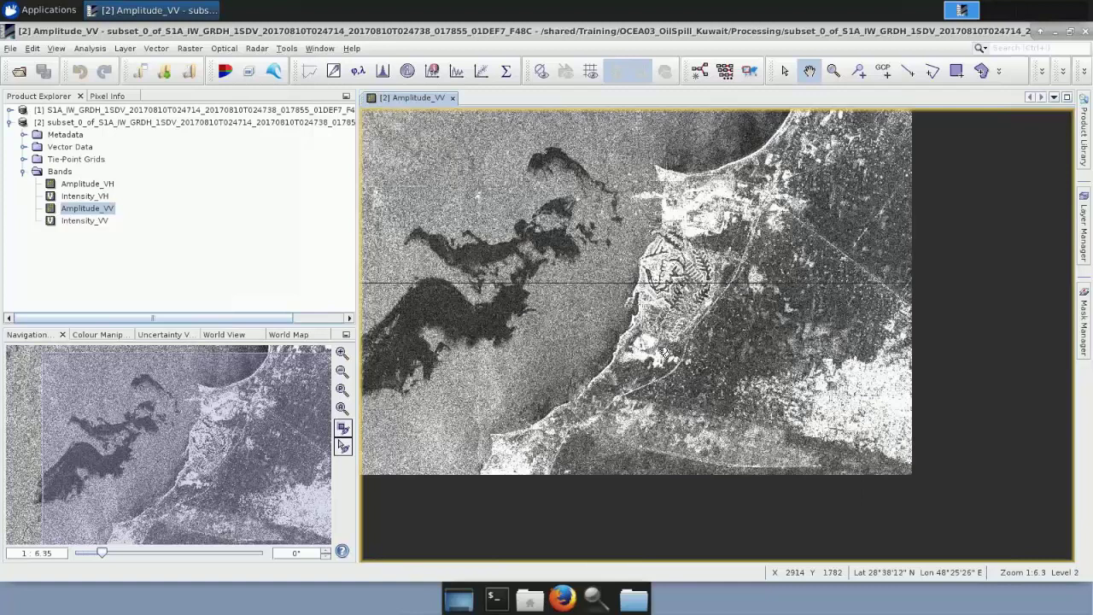
- Open the Single Product Speckle Filter with the subset product as its source
click(128, 123)
click(257, 48)
mouse_move(289, 91)
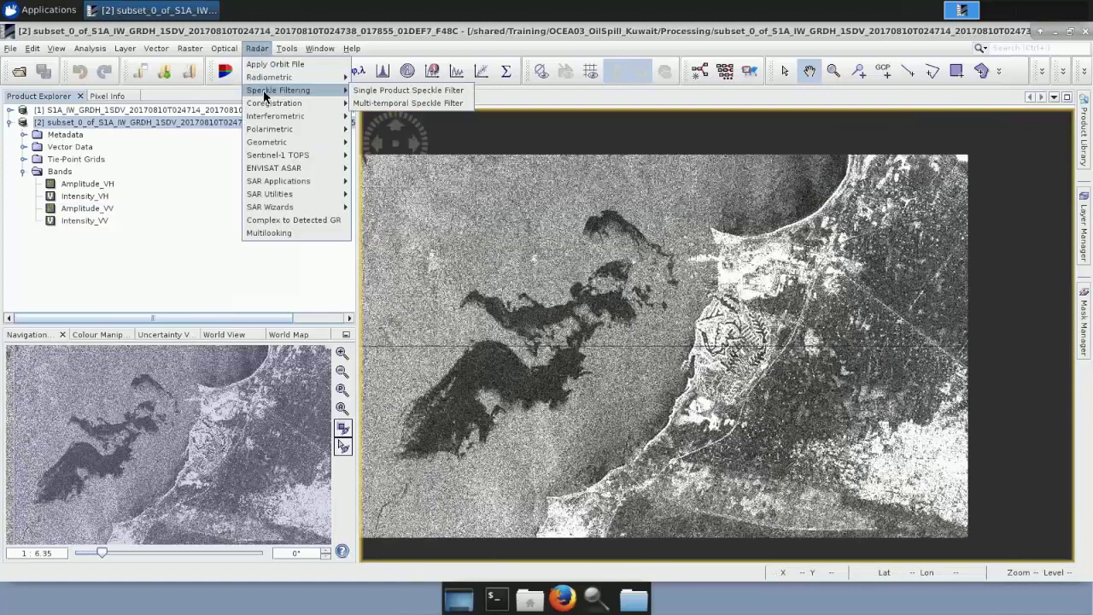
click(365, 90)
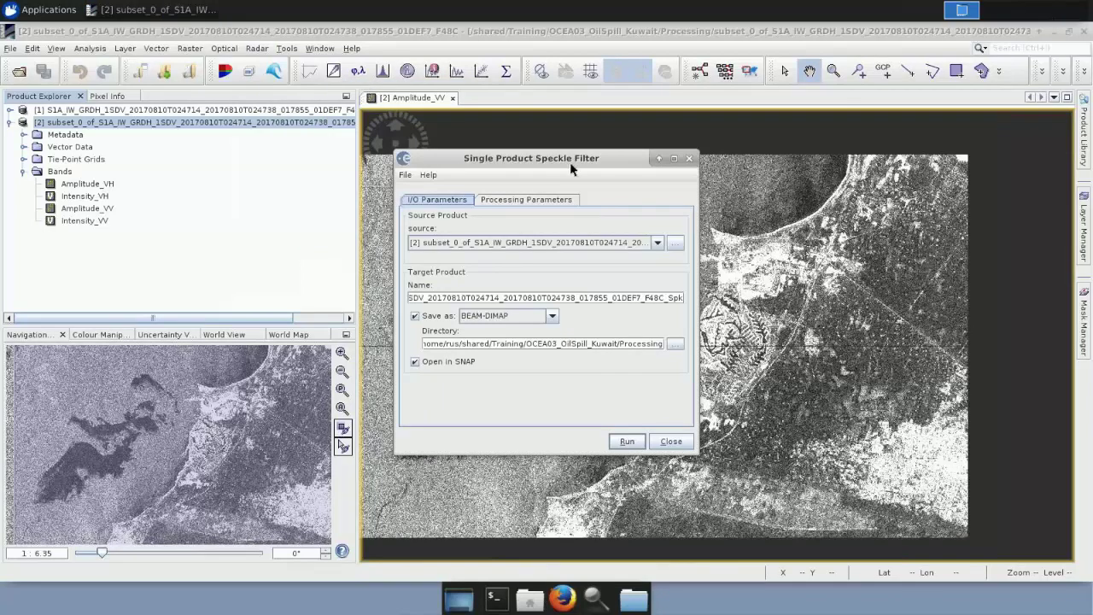
drag(573, 165, 601, 173)
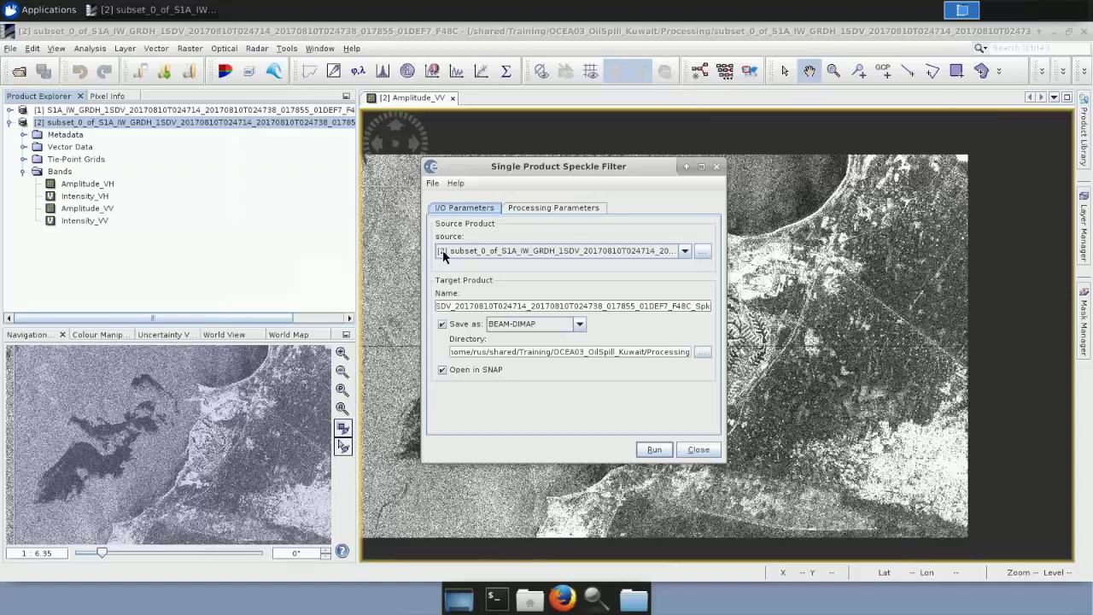
- Review the speckle filter's processing parameters and shorten its target directory to shared/Training/OCEA03_OilSpill_Kuwait/Processing
click(540, 212)
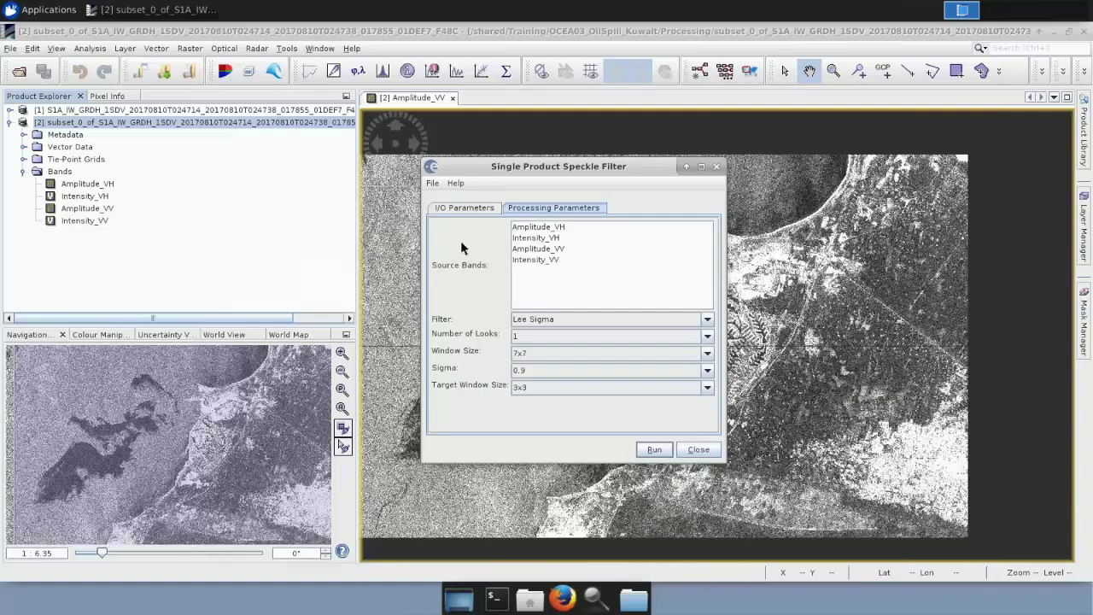
click(451, 209)
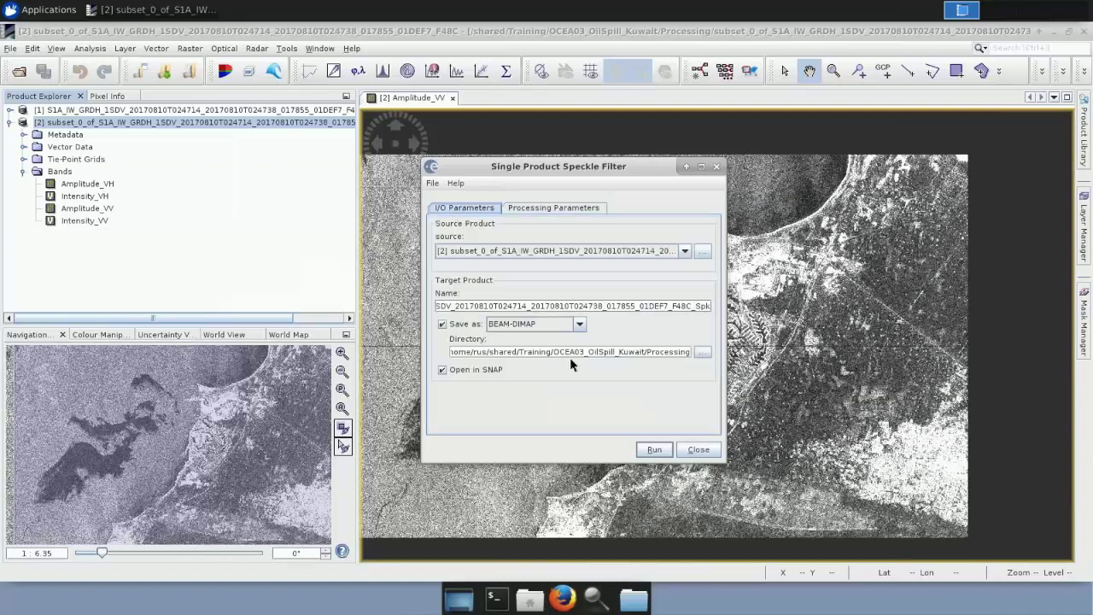
drag(492, 353, 413, 354)
key(BackSpace)
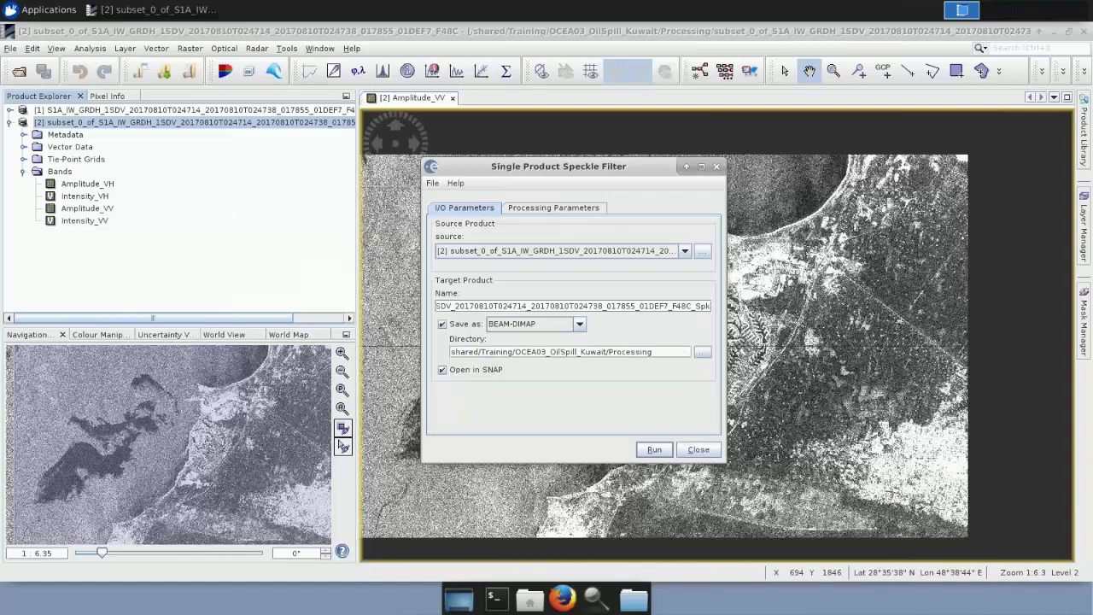
- Run the Lee Sigma speckle filter with 1 look, window size 7x7, sigma 0.9 and target window 3x3, then close the filter
click(563, 207)
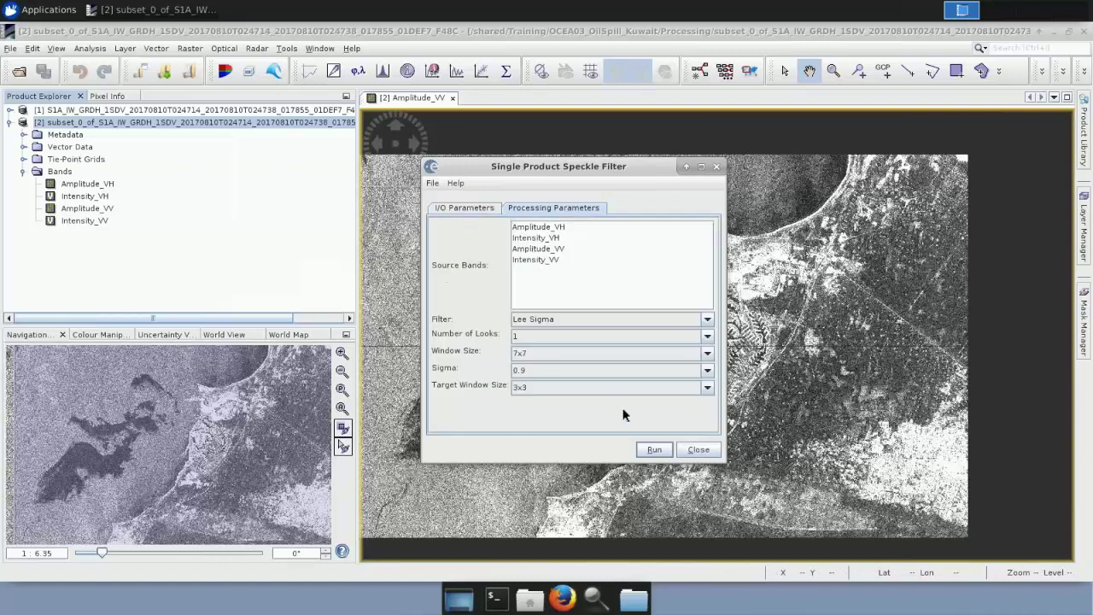
click(654, 448)
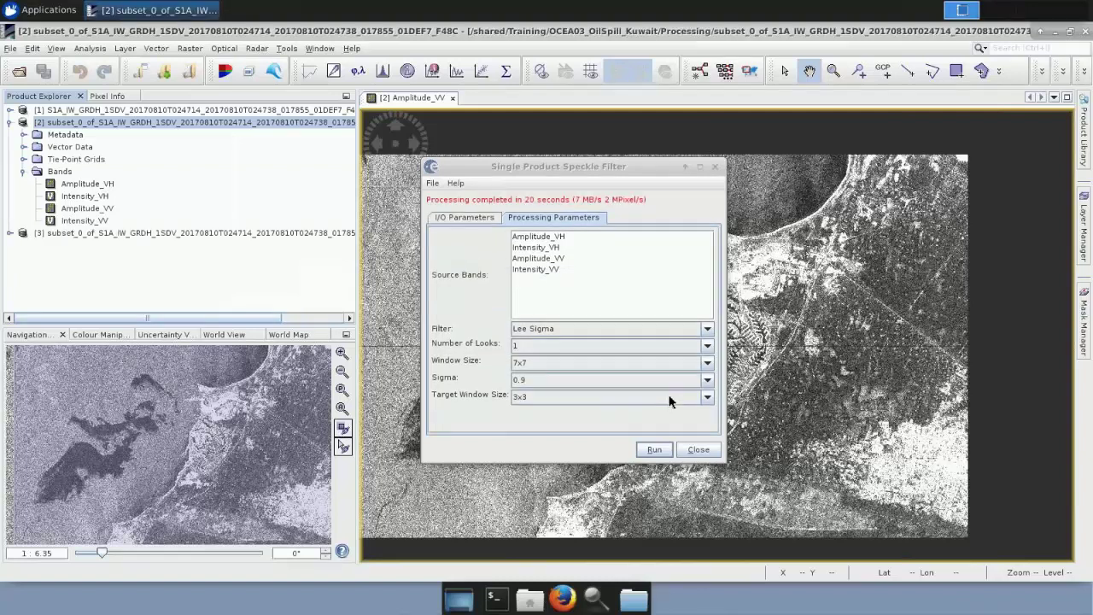
click(699, 449)
- Collapse the unfiltered subset, check the speckle-filtered product's full name, and display its Amplitude_VV band
click(9, 232)
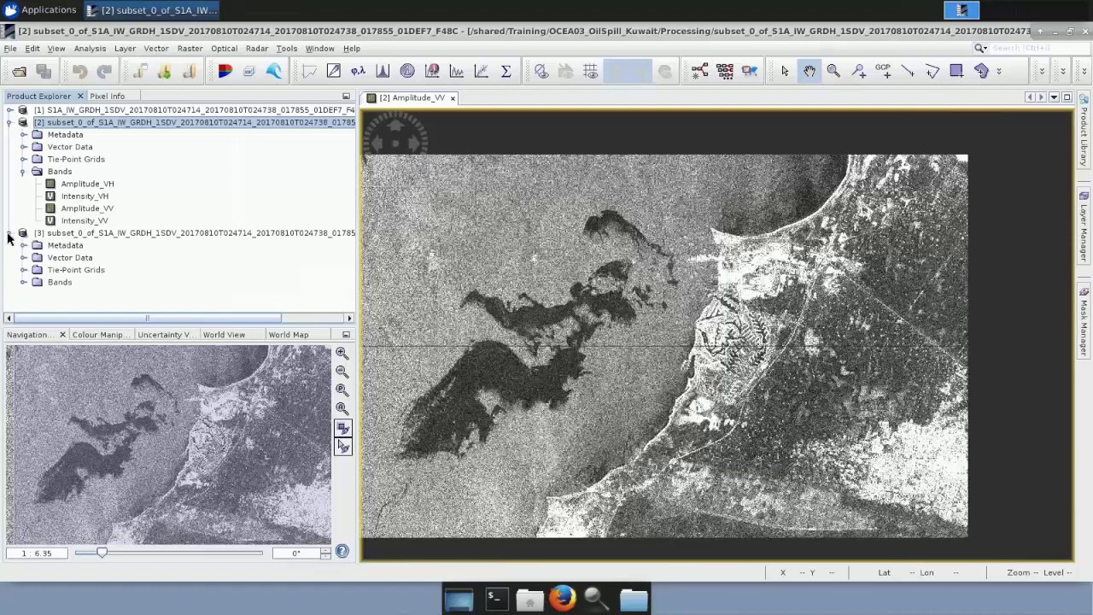
click(9, 122)
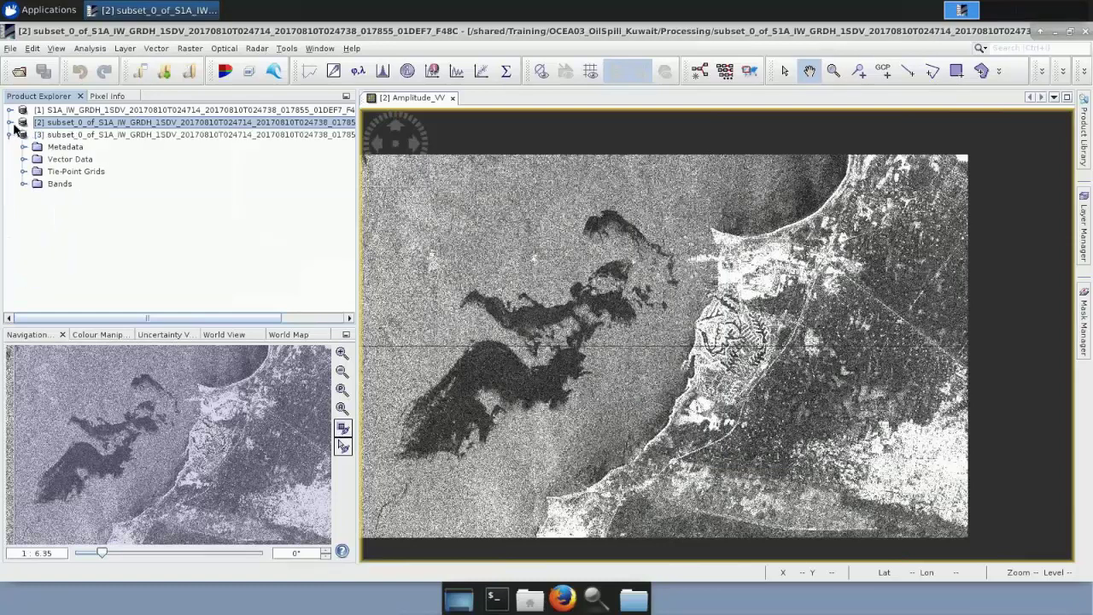
click(60, 137)
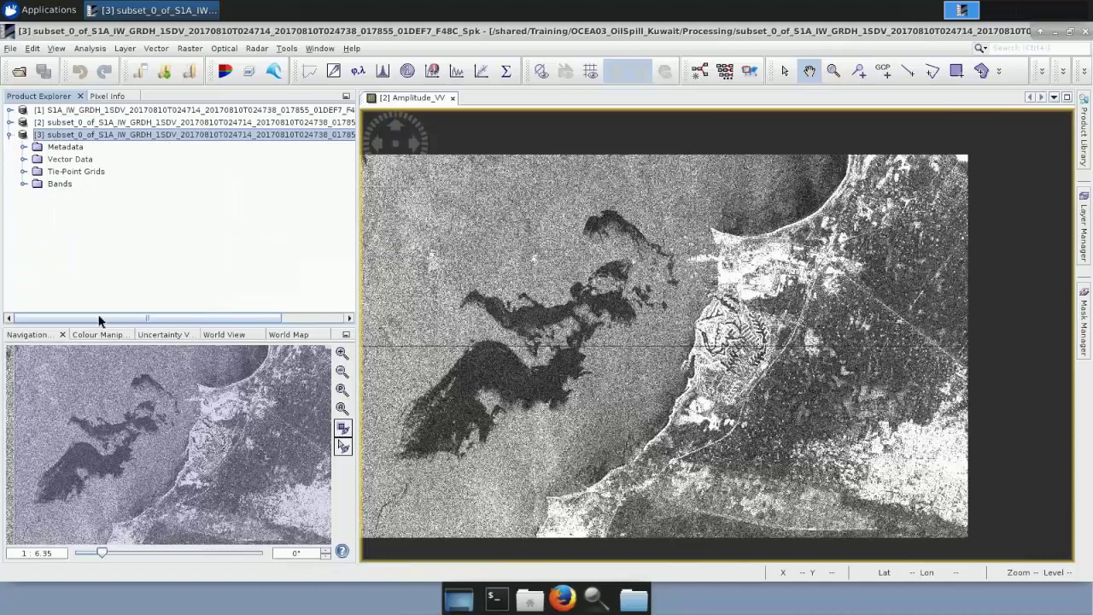
drag(106, 321, 206, 319)
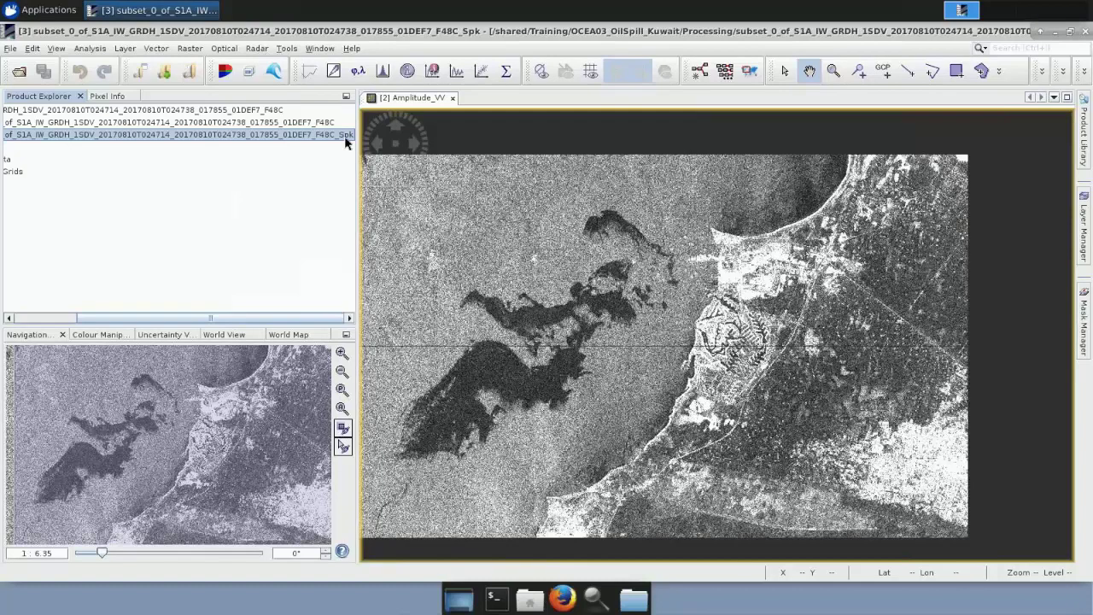
drag(234, 317, 91, 332)
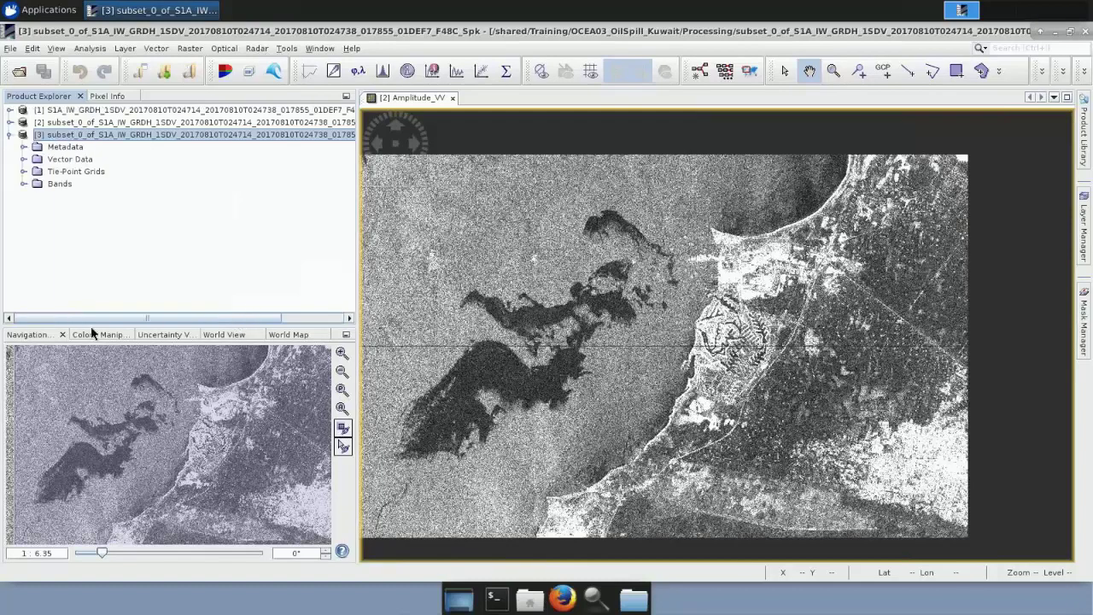
click(24, 184)
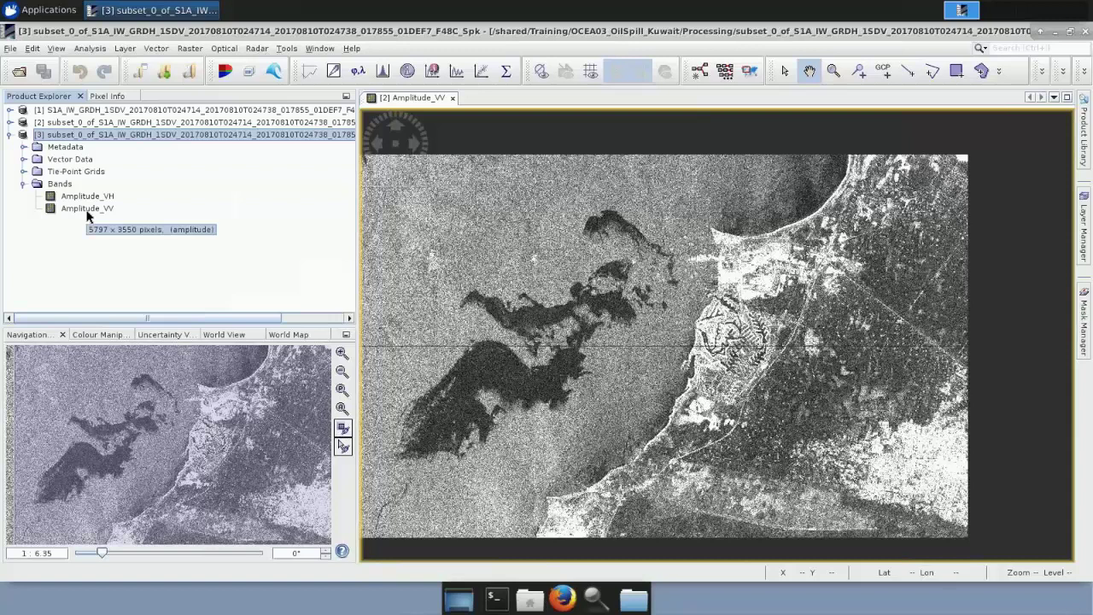
double_click(86, 208)
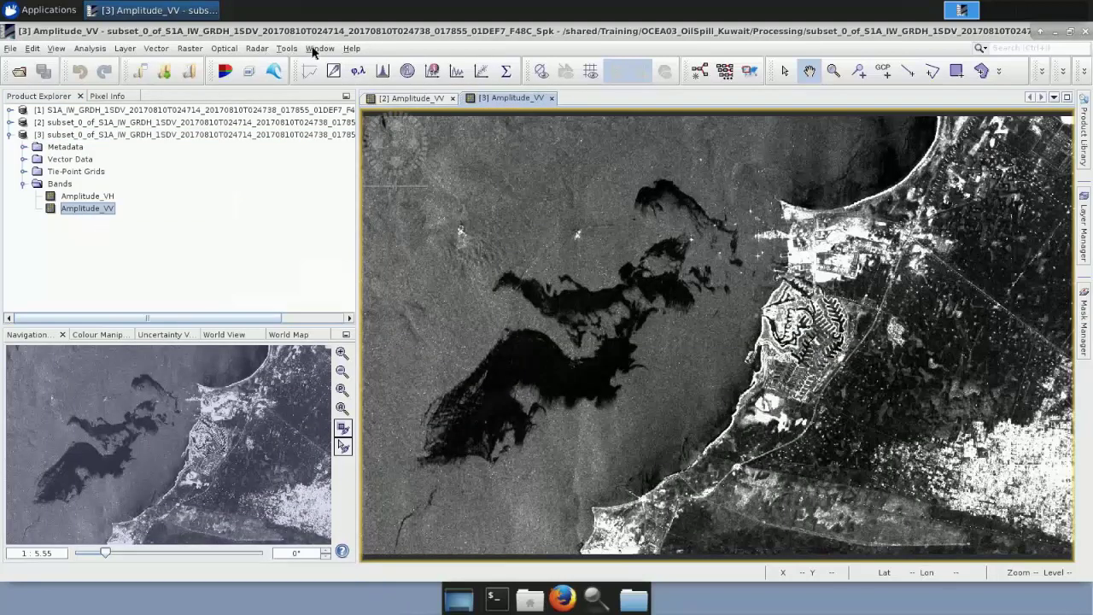
- Tile the unfiltered and speckle-filtered Amplitude_VV views horizontally and compare their speckle over open water near the bright targets north of the spill
click(314, 48)
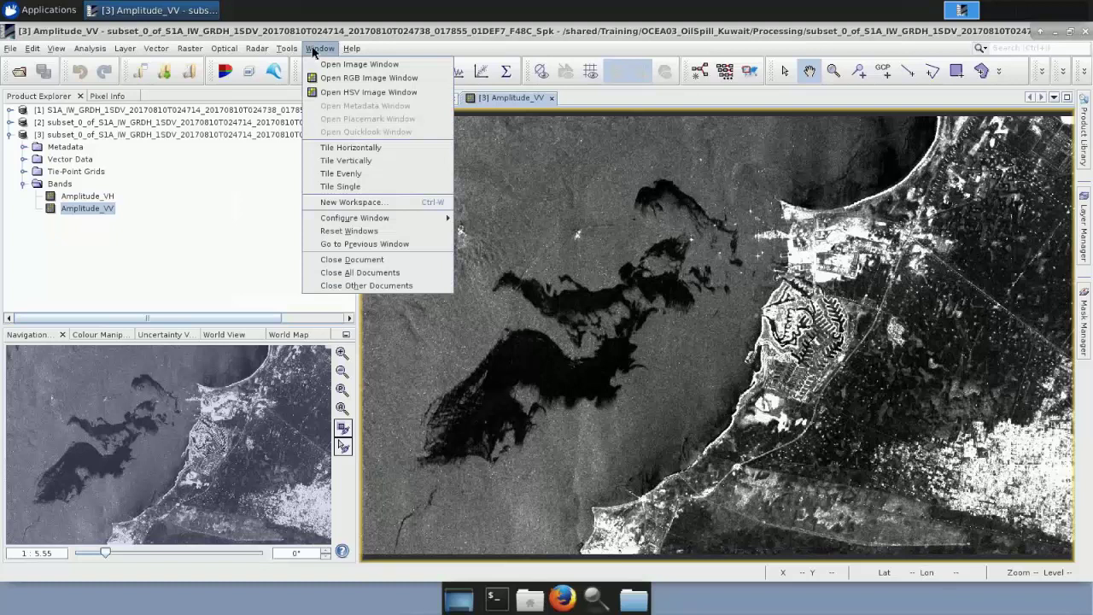
click(338, 149)
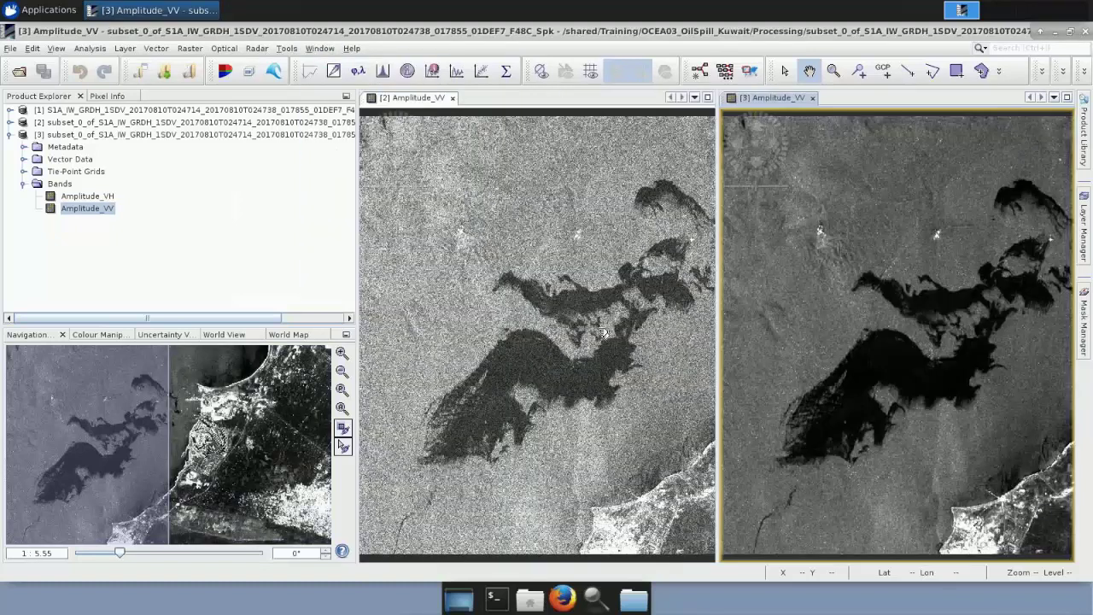
scroll(589, 337, up, 2)
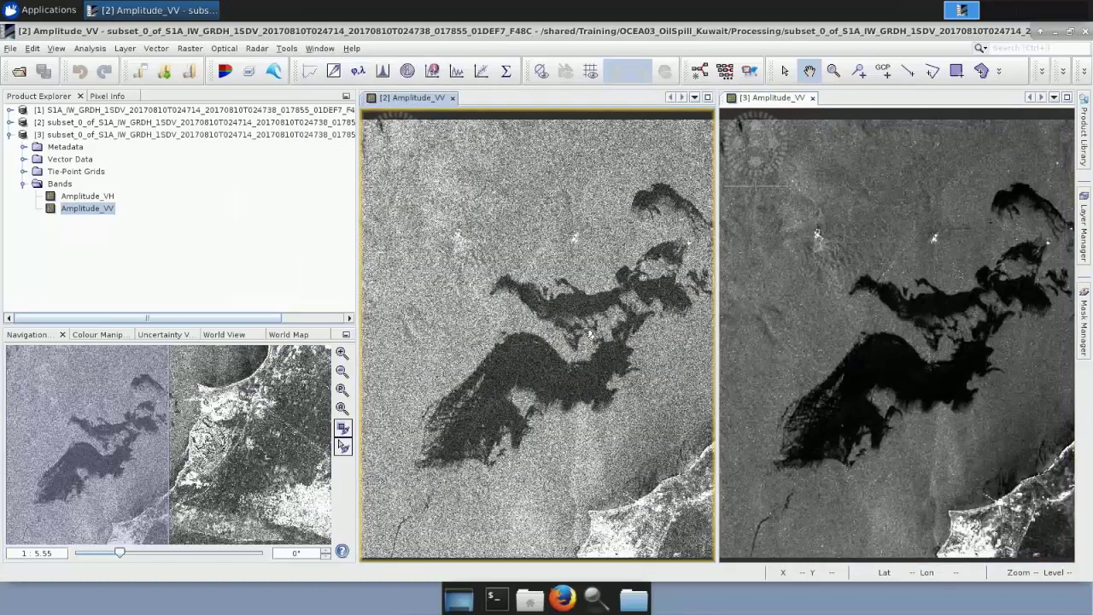
drag(611, 337, 600, 332)
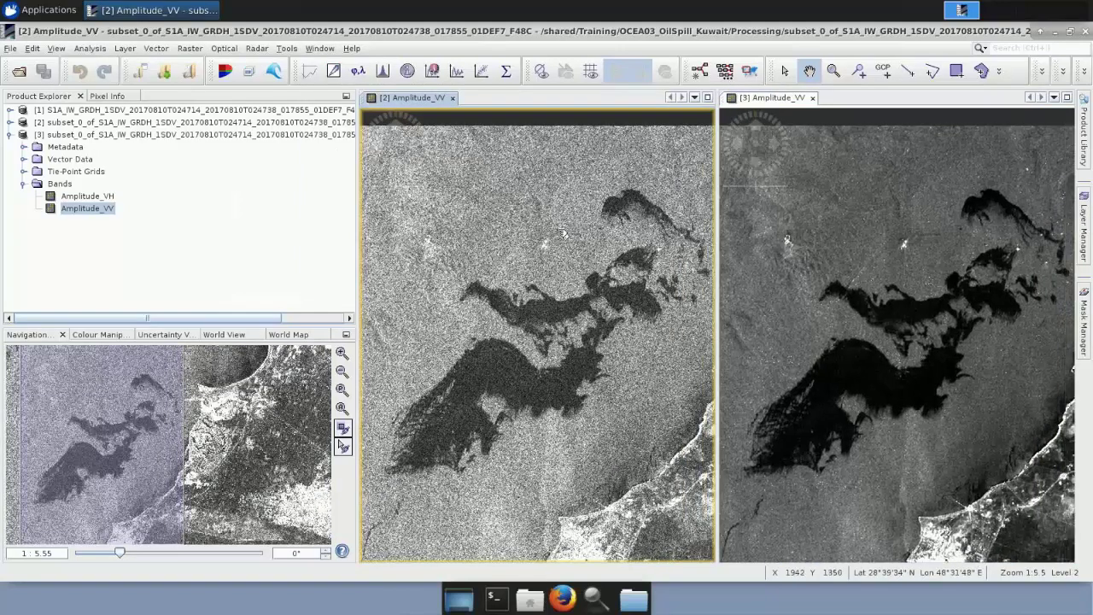
scroll(563, 233, up, 2)
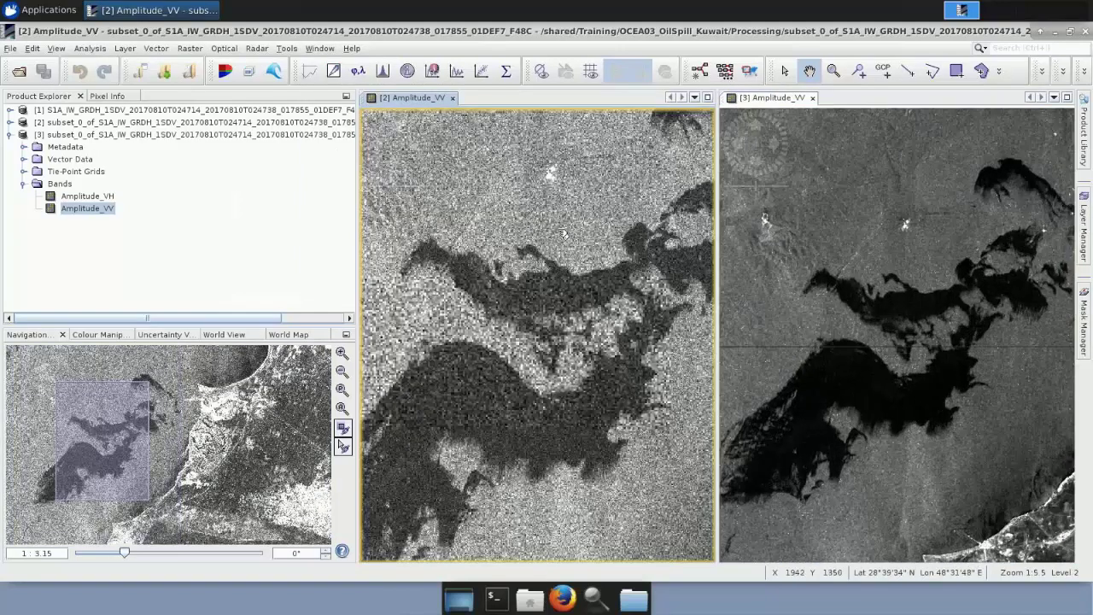
scroll(551, 393, up, 2)
drag(513, 225, 510, 473)
scroll(572, 285, up, 4)
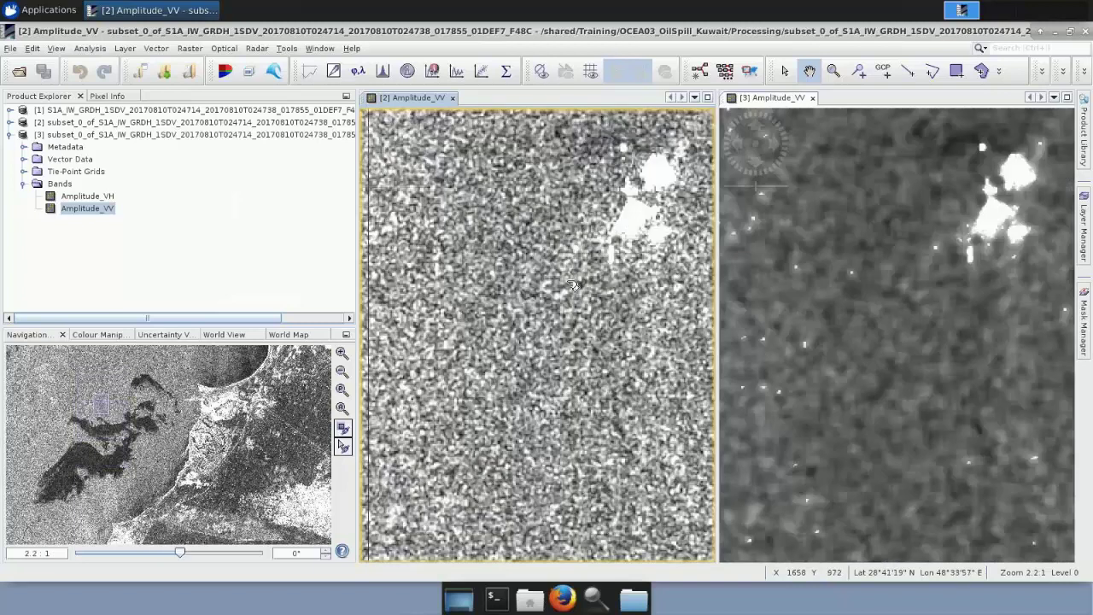
scroll(572, 285, up, 3)
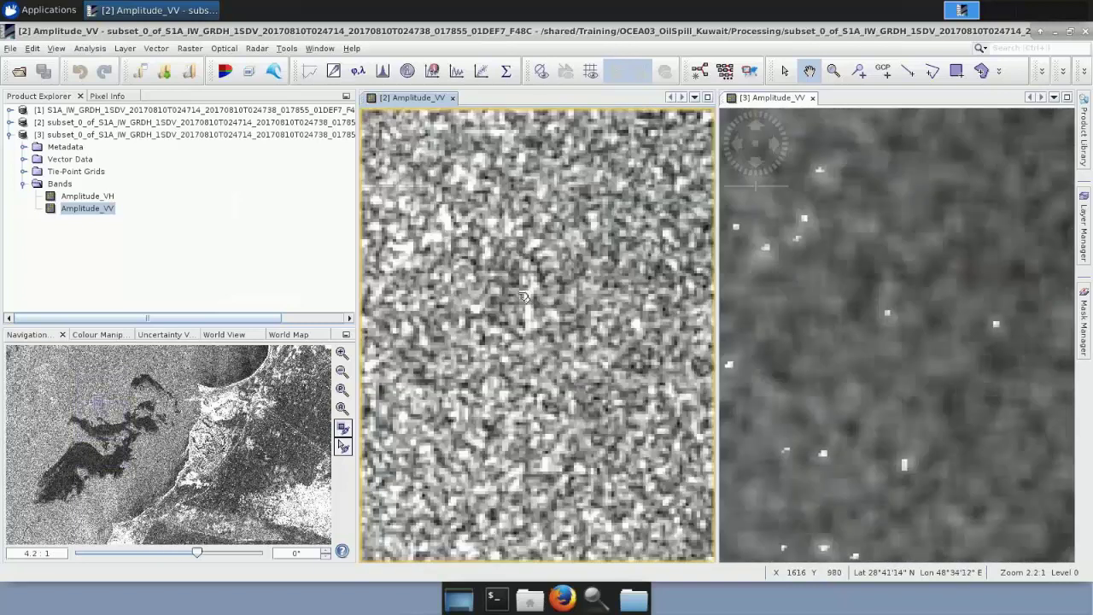
scroll(523, 297, up, 1)
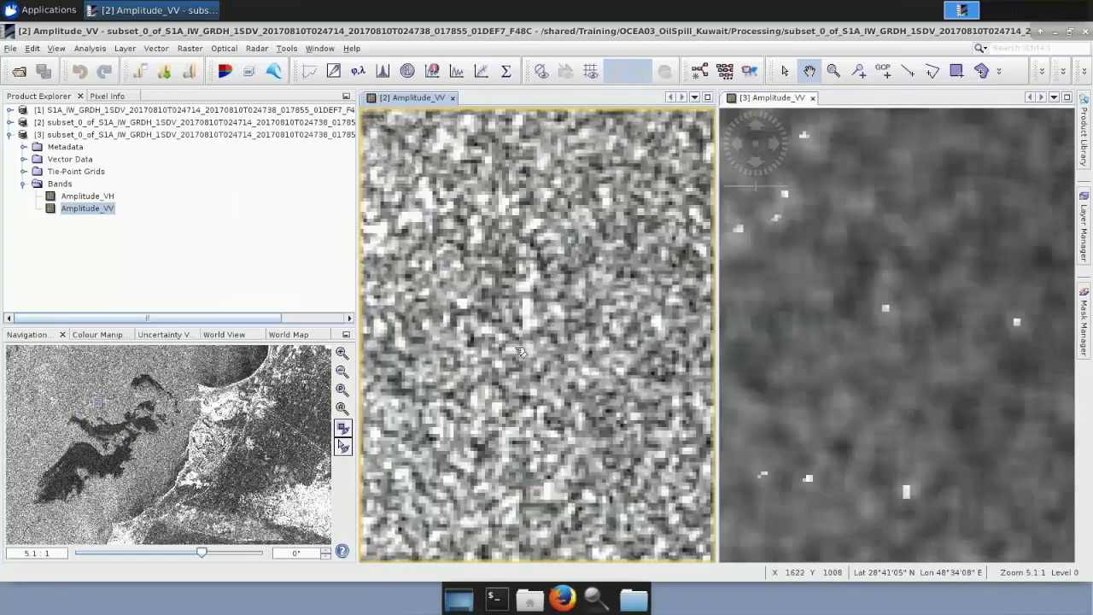
- Compare the unfiltered and filtered images along the oil slick's edges and inside its dark interior
scroll(531, 373, down, 1)
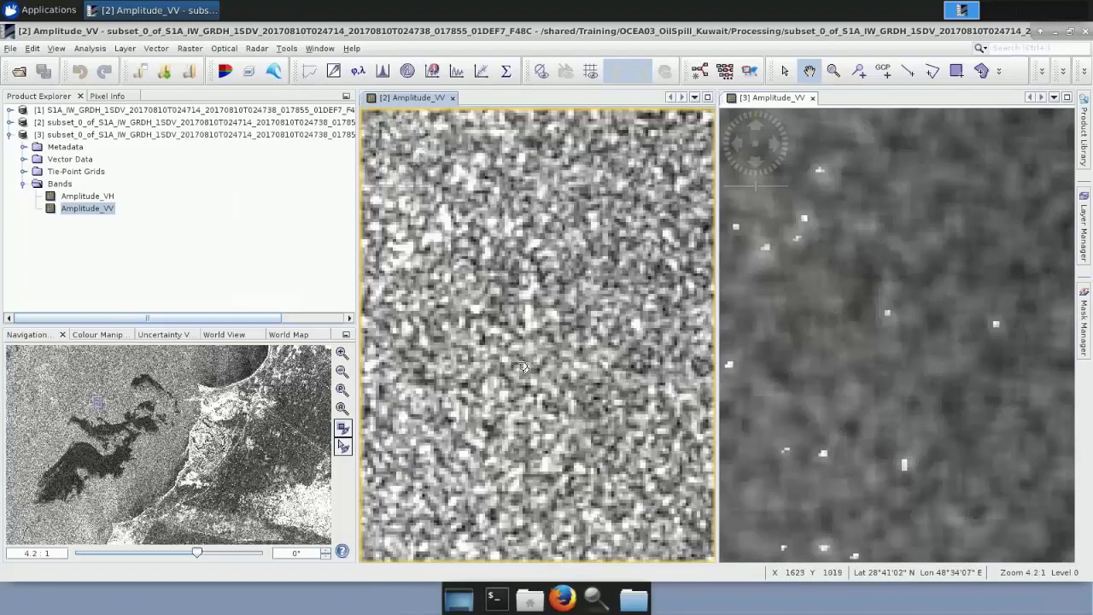
scroll(523, 368, down, 1)
scroll(523, 367, down, 5)
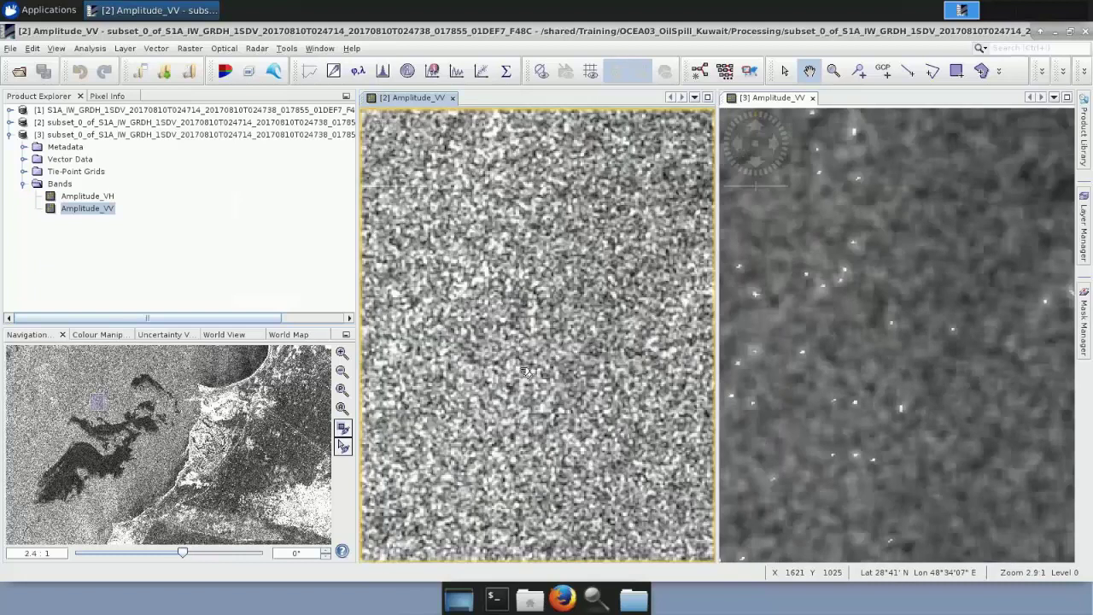
scroll(539, 390, down, 2)
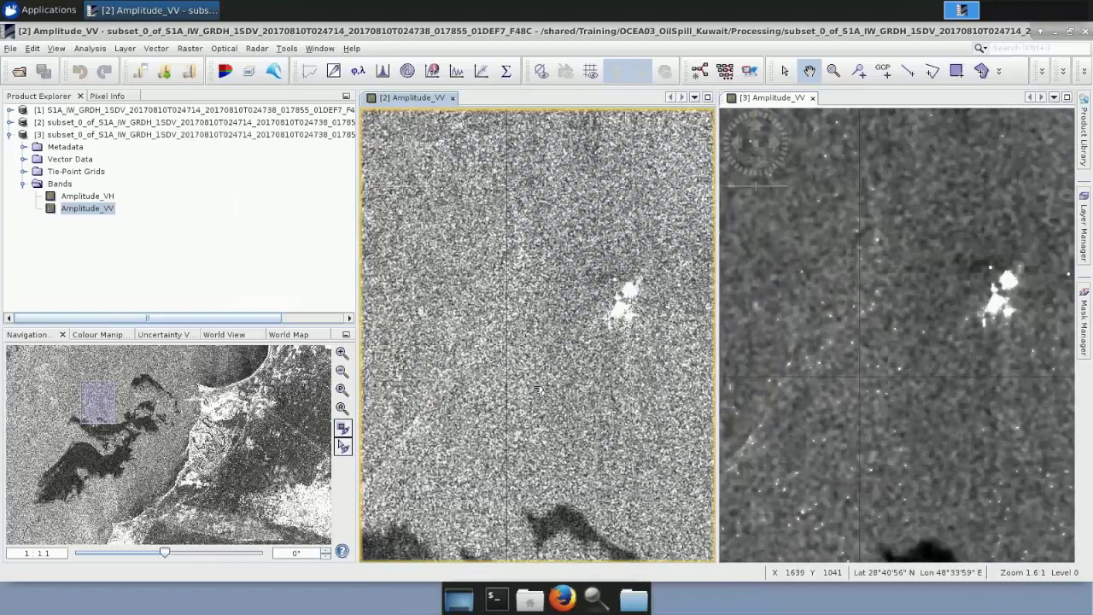
scroll(538, 391, down, 6)
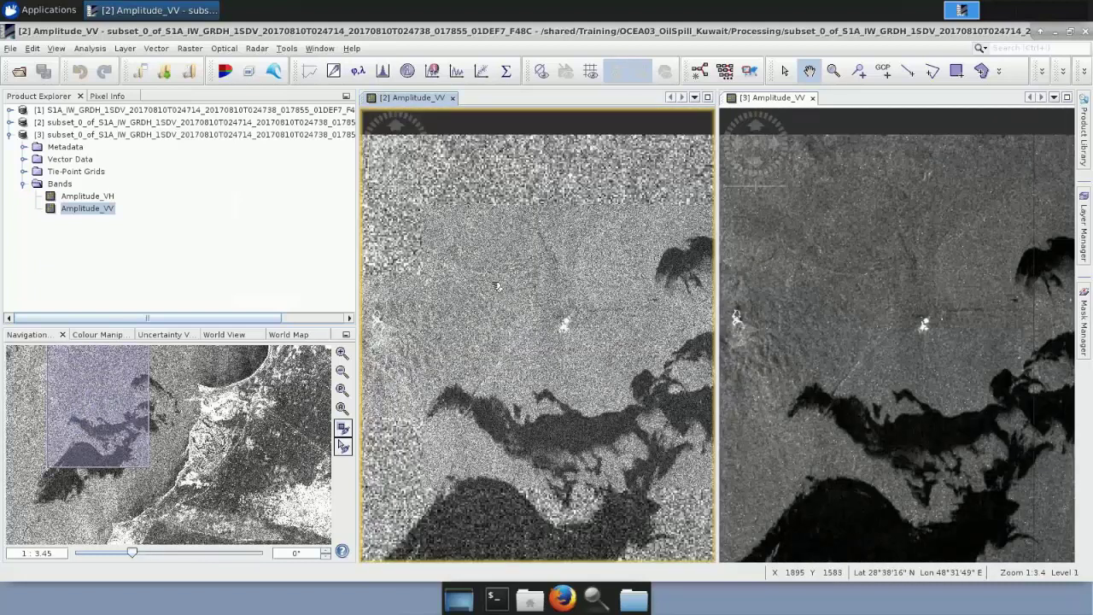
scroll(496, 286, up, 3)
scroll(503, 354, up, 1)
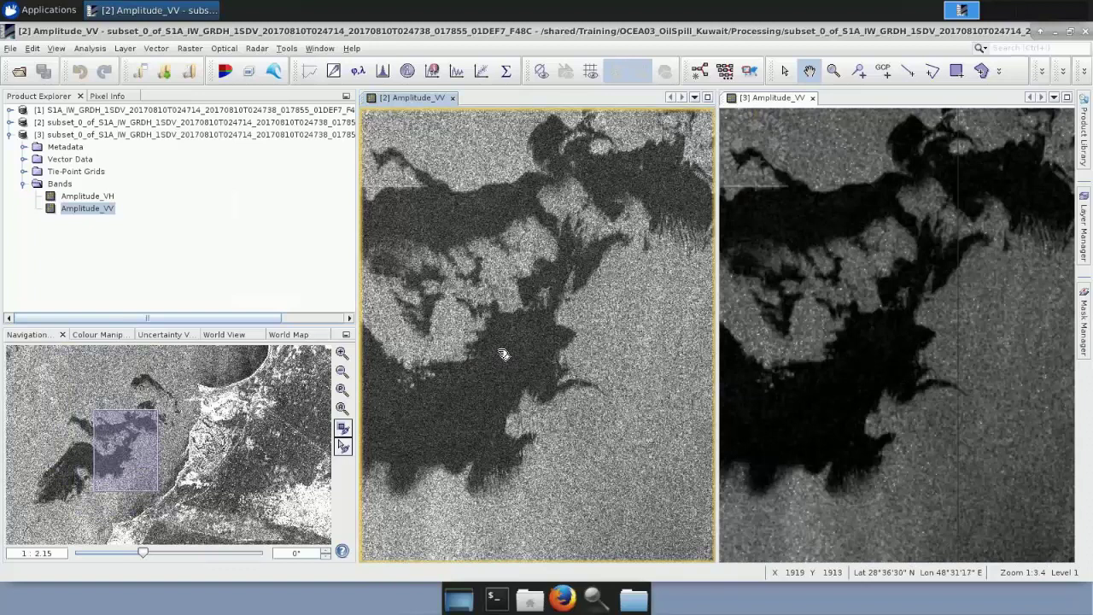
scroll(503, 354, up, 4)
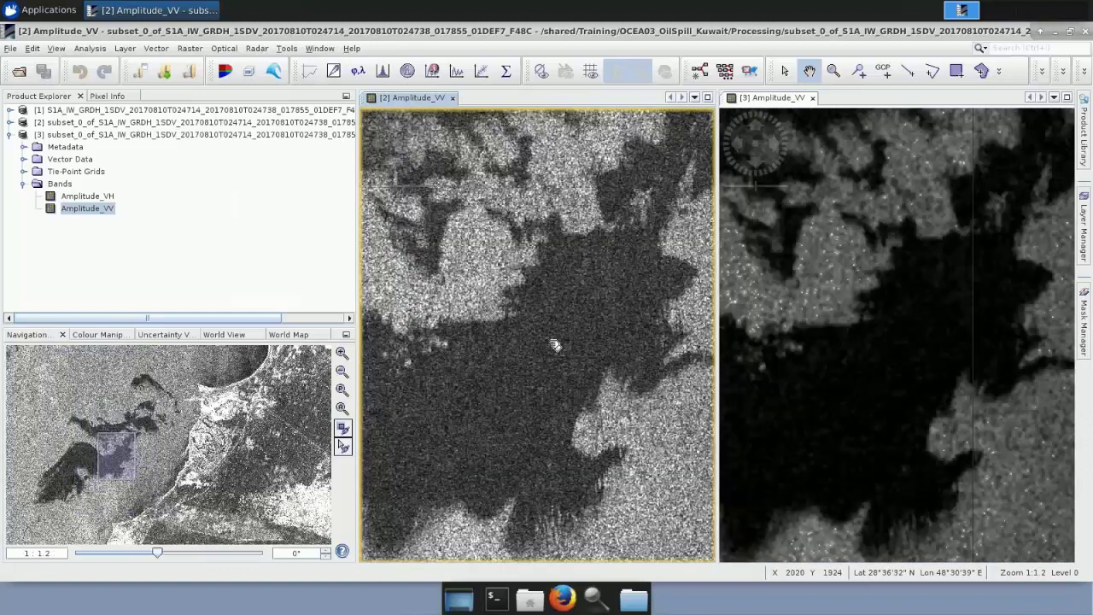
scroll(555, 345, up, 5)
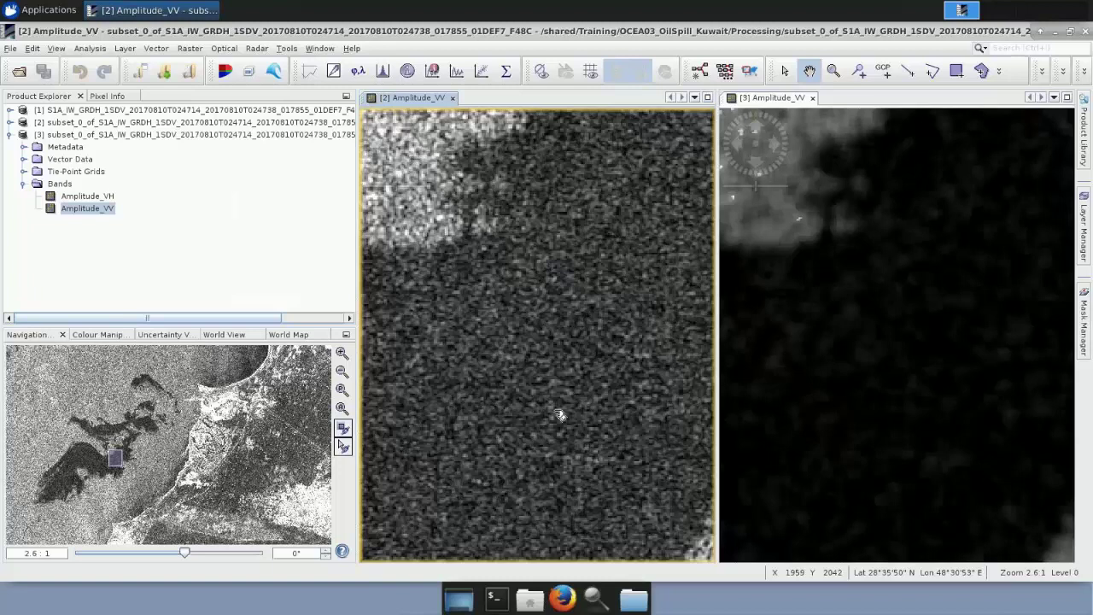
scroll(559, 416, down, 1)
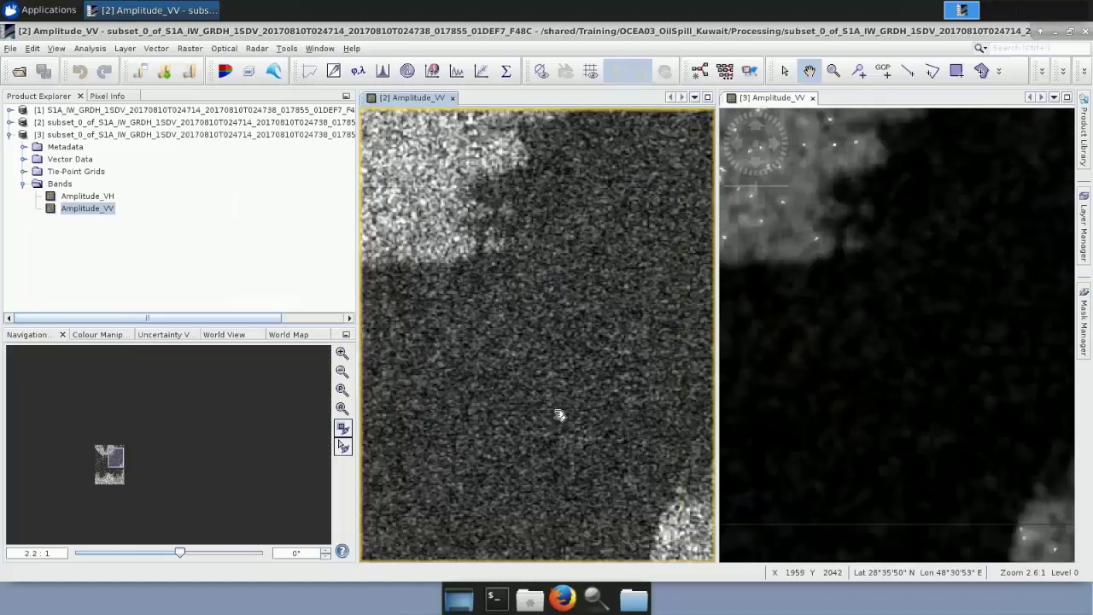
scroll(559, 416, down, 2)
- Close the unfiltered Amplitude_VV view and show the whole oil spill in the speckle-filtered view
click(452, 97)
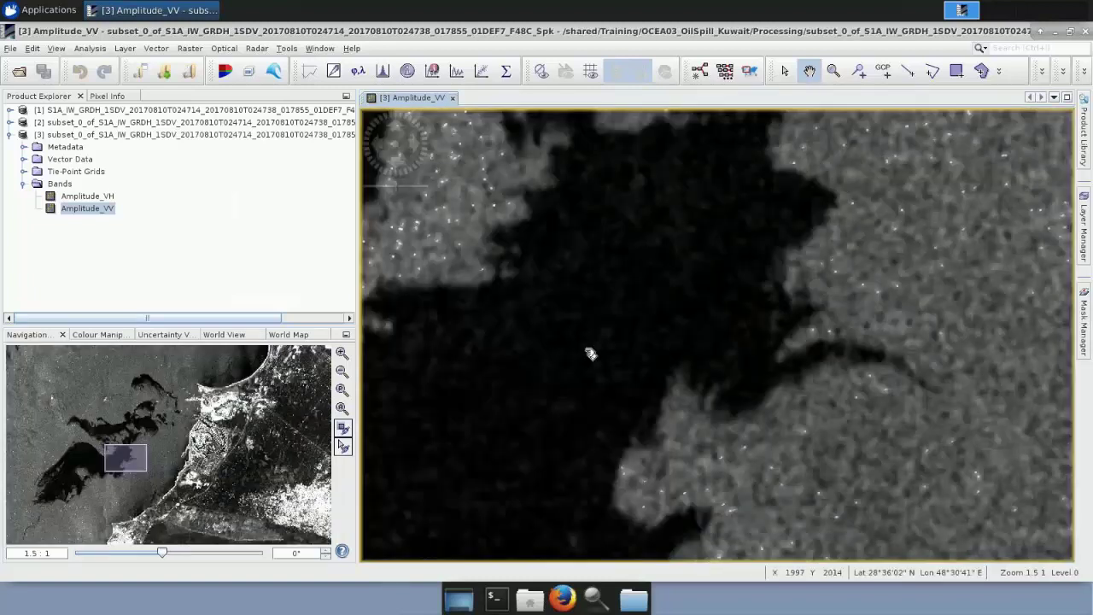
scroll(580, 357, down, 2)
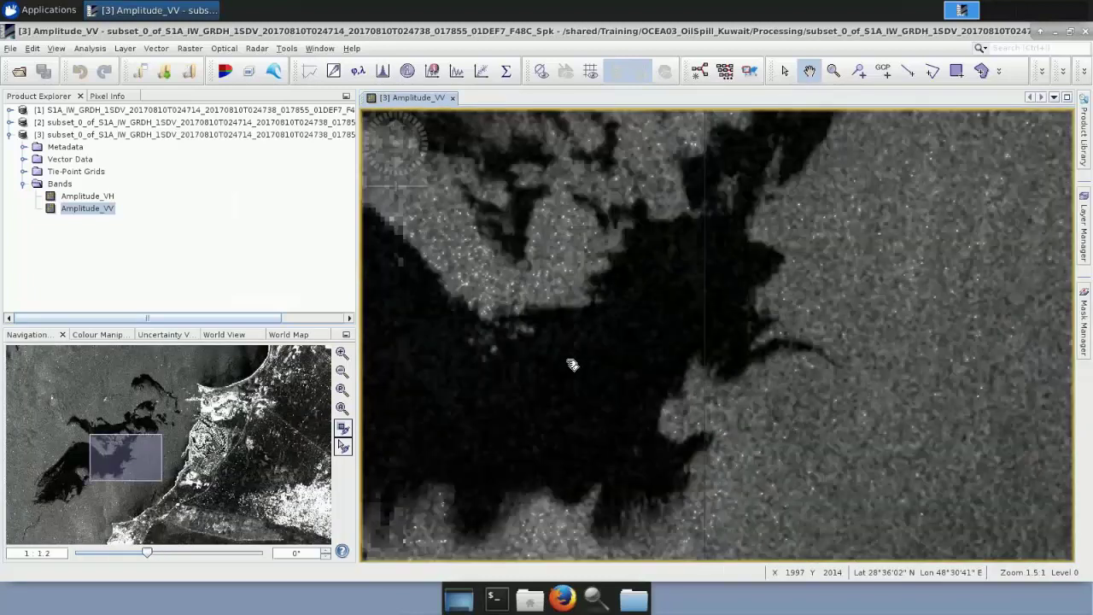
scroll(571, 364, down, 3)
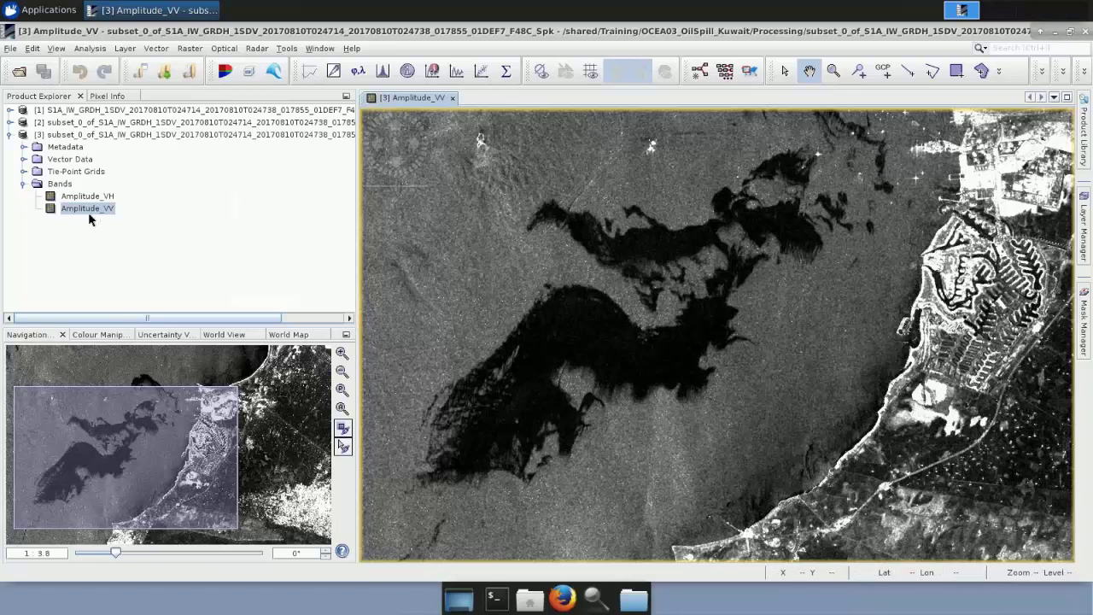
- Convert the filtered product's Amplitude_VV band from linear to dB as a new virtual band
mouse_move(82, 214)
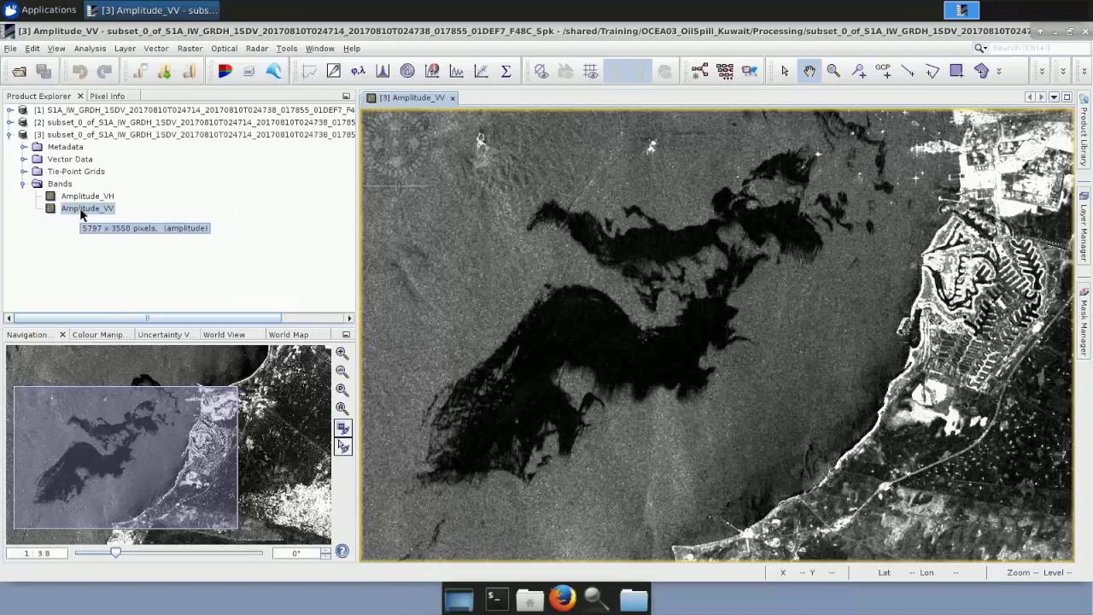
right_click(82, 215)
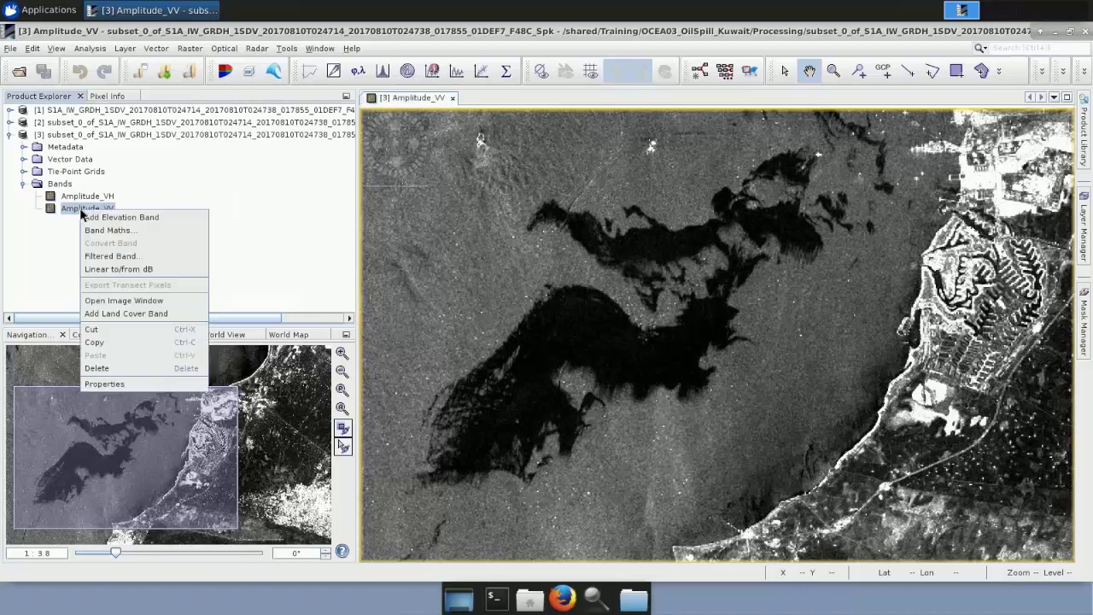
click(101, 270)
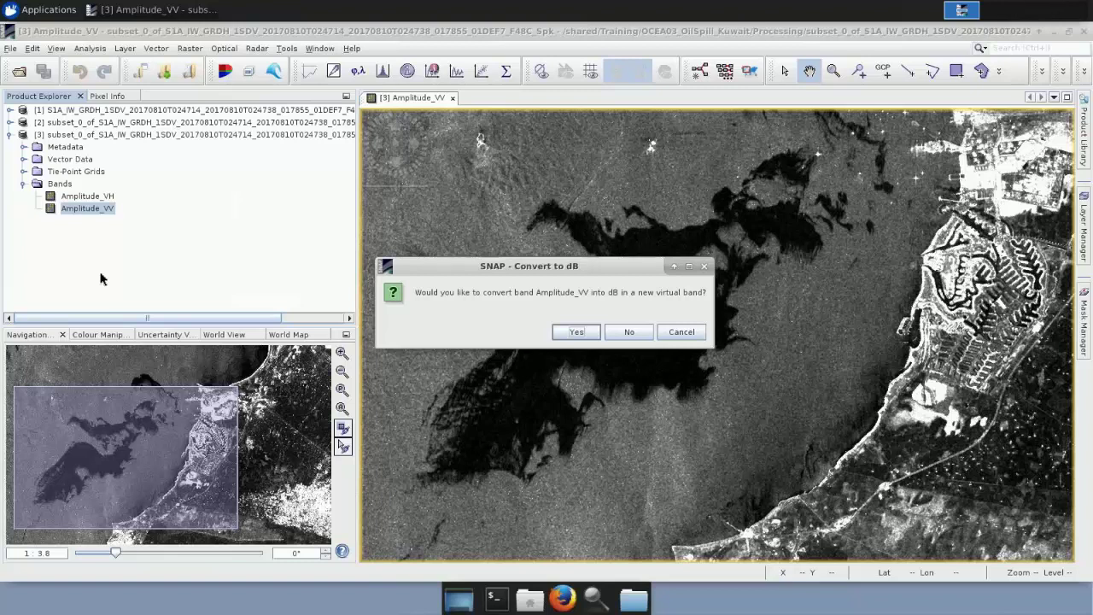
click(574, 333)
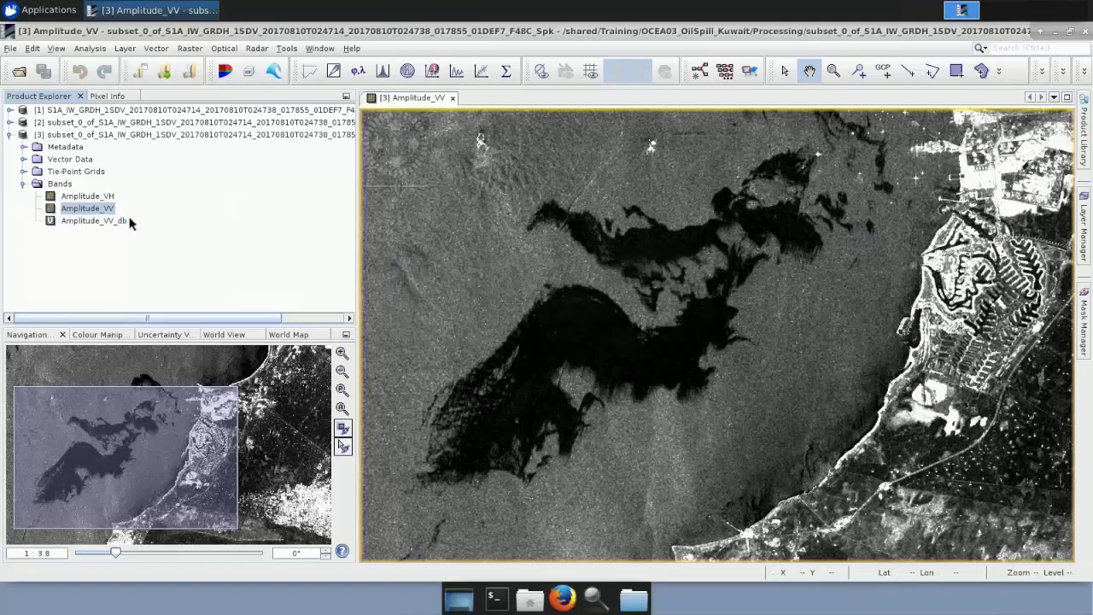
- Convert the virtual Amplitude_VV_db band into a real band
click(85, 222)
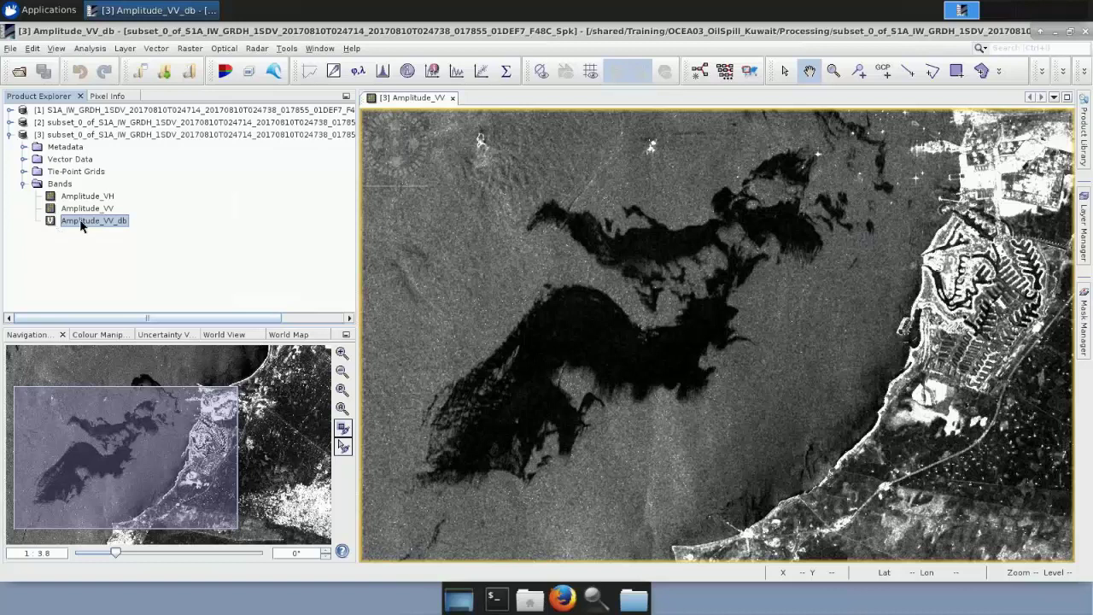
right_click(82, 225)
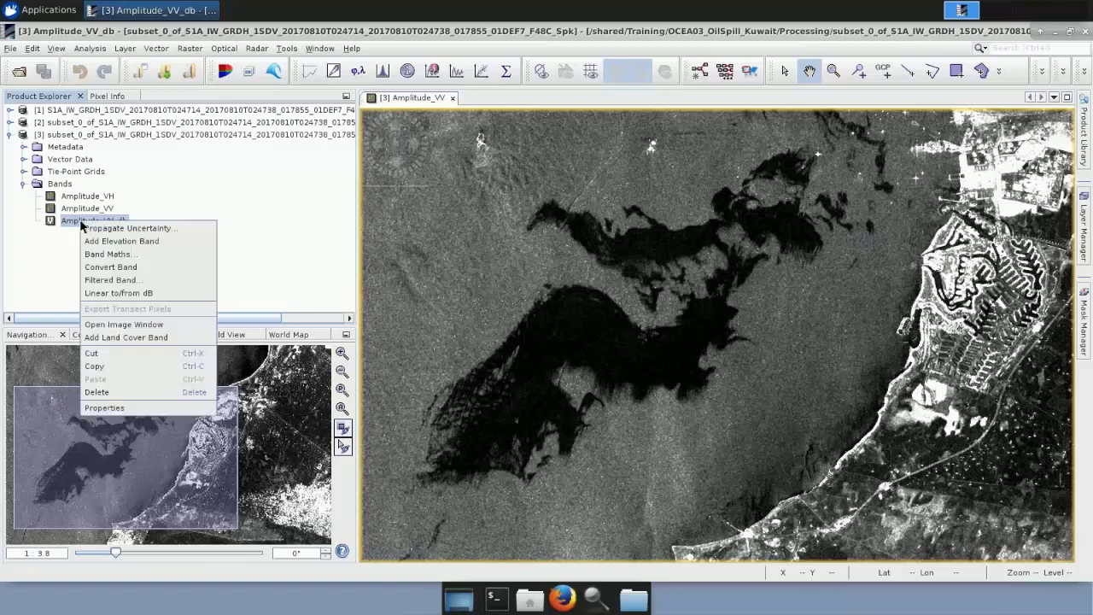
click(126, 272)
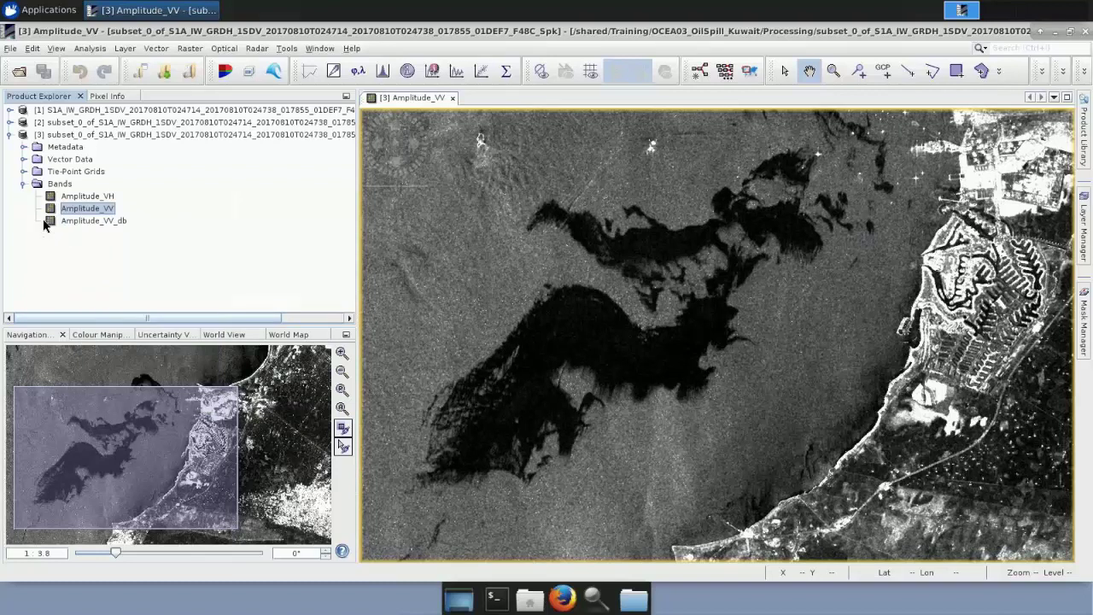
- Display the Amplitude_VV_db band and tile its view horizontally with the Amplitude_VV view
double_click(91, 221)
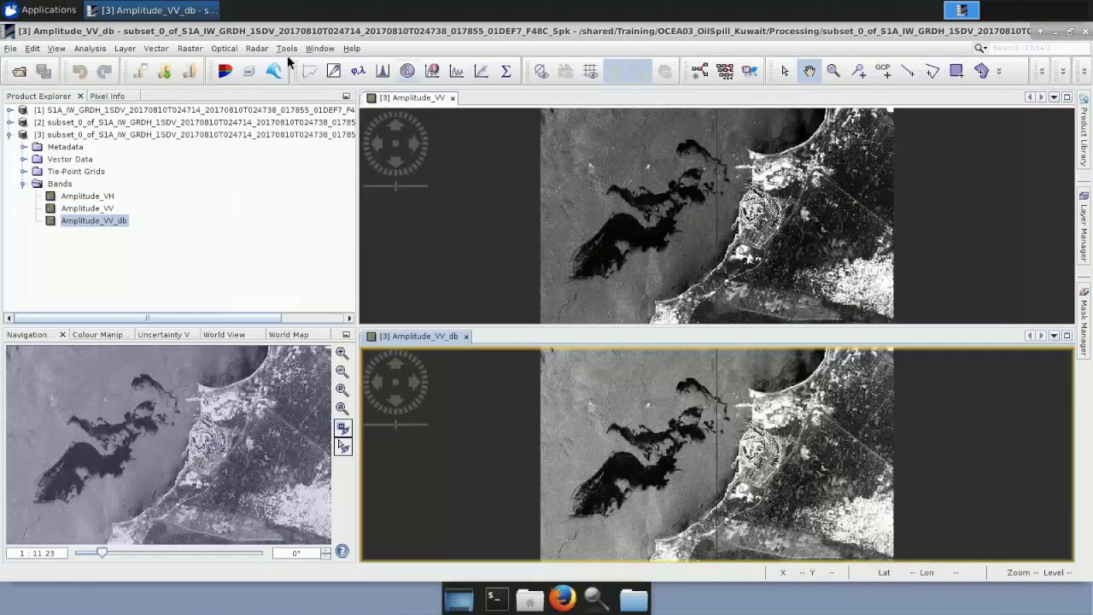
click(321, 48)
click(359, 146)
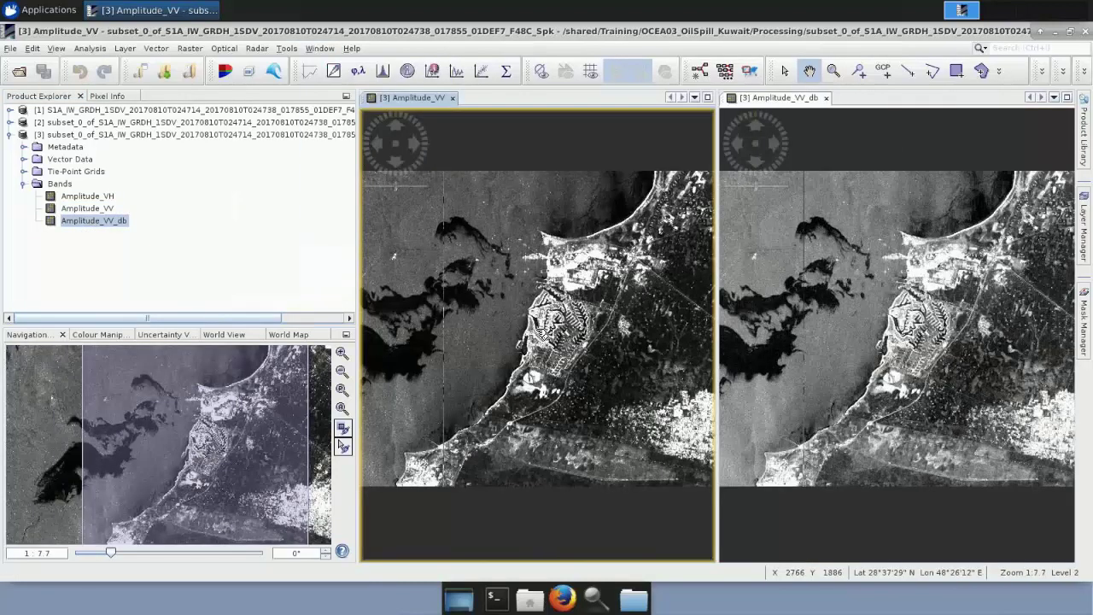
- Compare the oil slick in the linear and dB views, and close the linear Amplitude_VV view
scroll(541, 332, up, 4)
drag(470, 344, 555, 345)
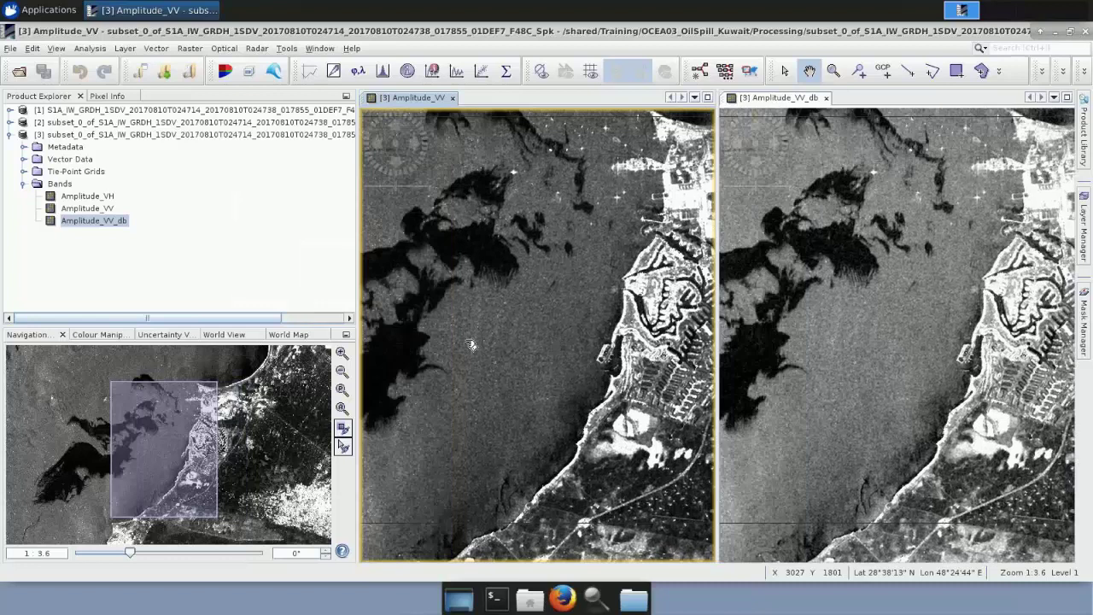
scroll(470, 344, down, 1)
drag(470, 344, 518, 354)
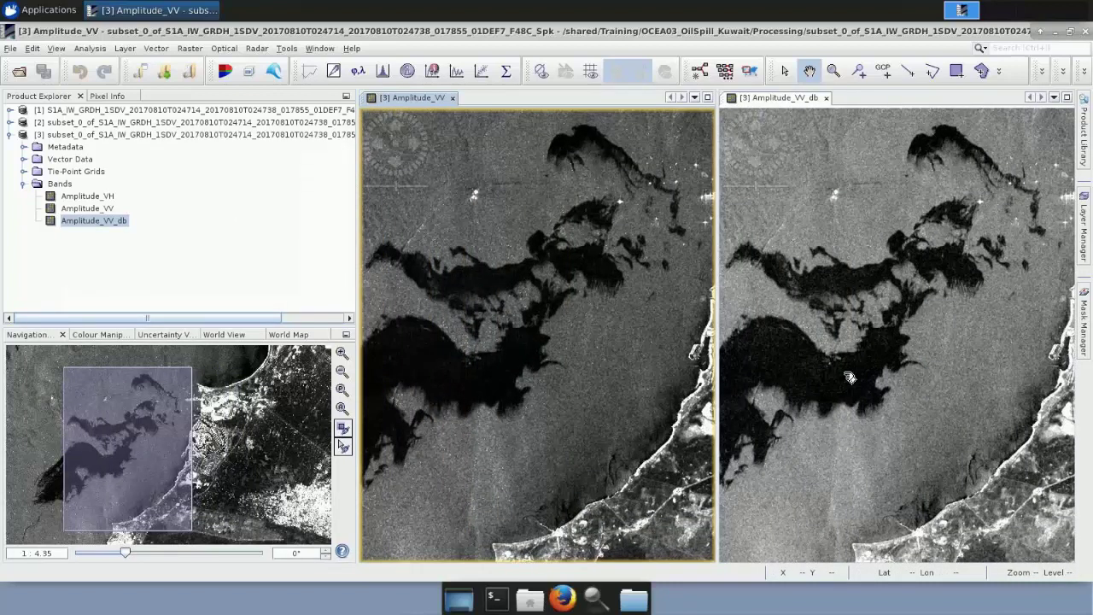
scroll(849, 377, down, 1)
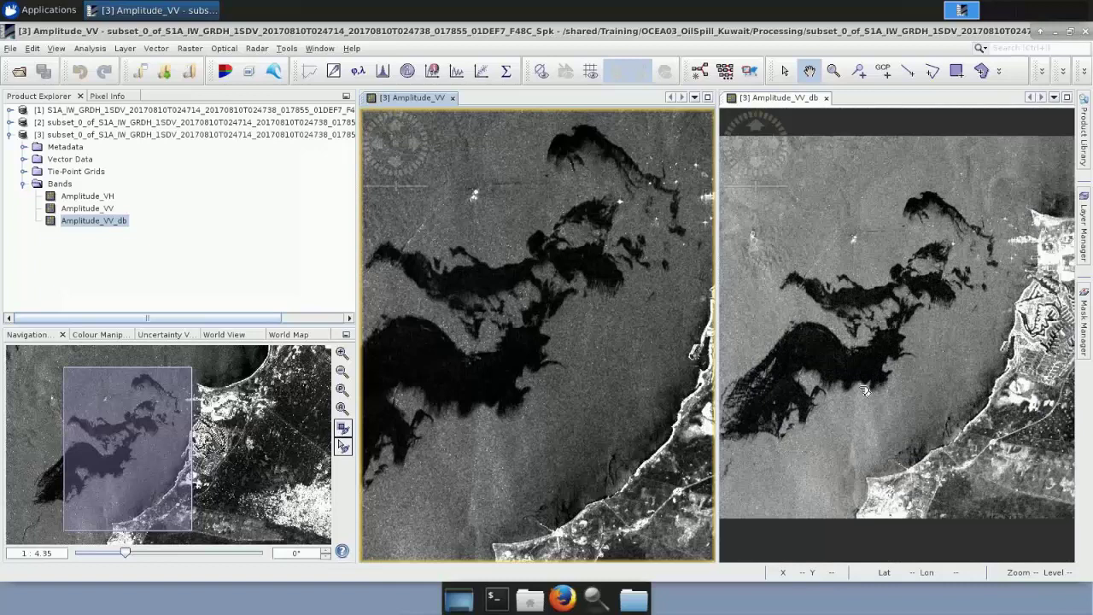
drag(865, 390, 905, 379)
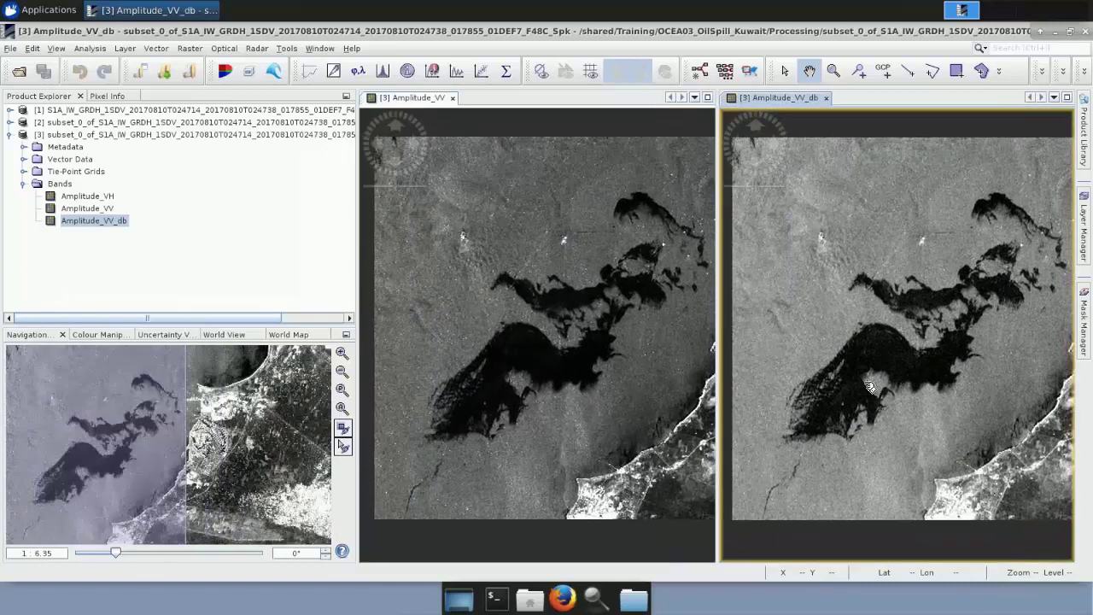
scroll(845, 386, up, 1)
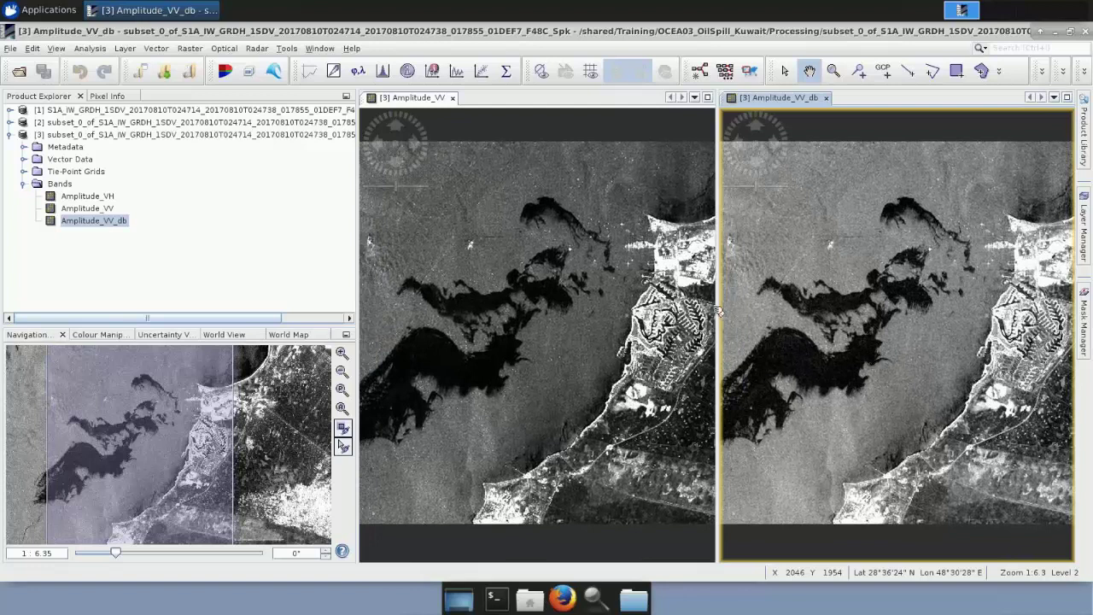
click(453, 98)
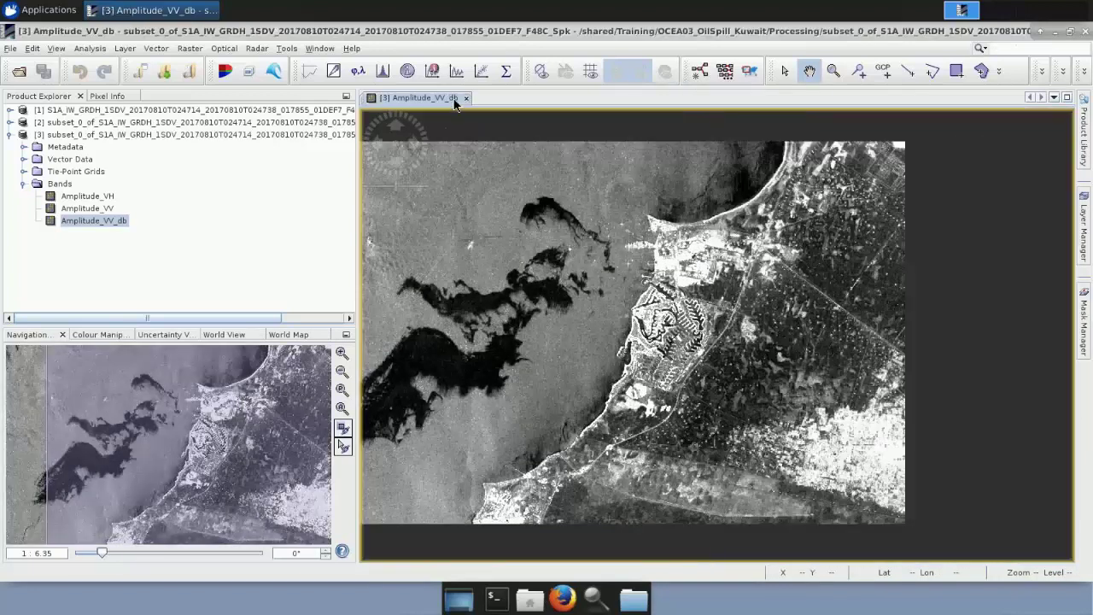
scroll(591, 301, down, 3)
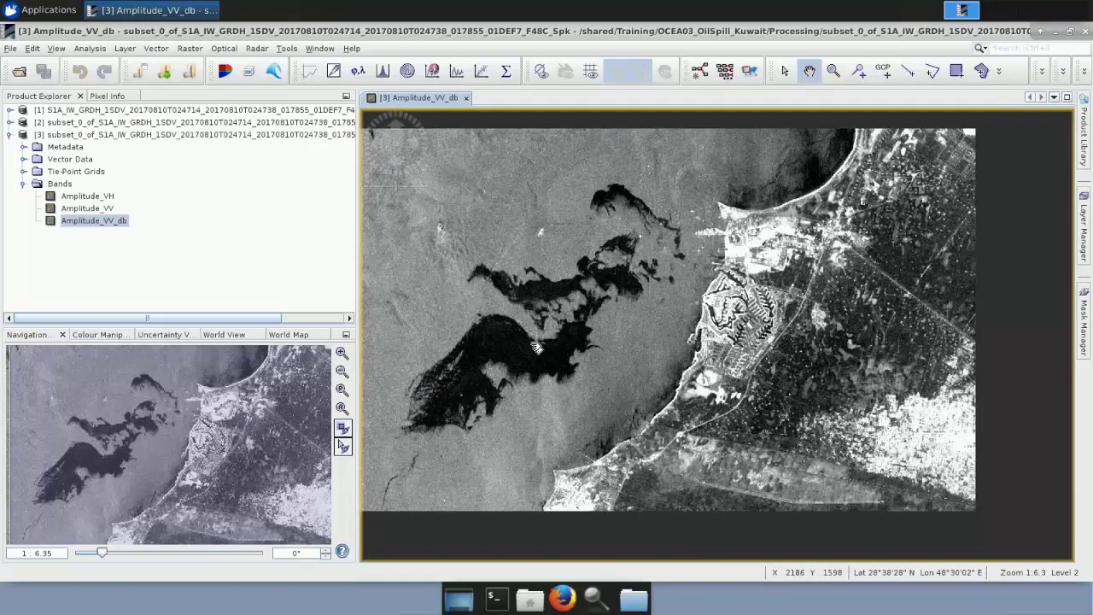
- Draw a diagonal line across the oil slick in the Amplitude_VV_db view, starting and ending in clean water
scroll(557, 313, up, 5)
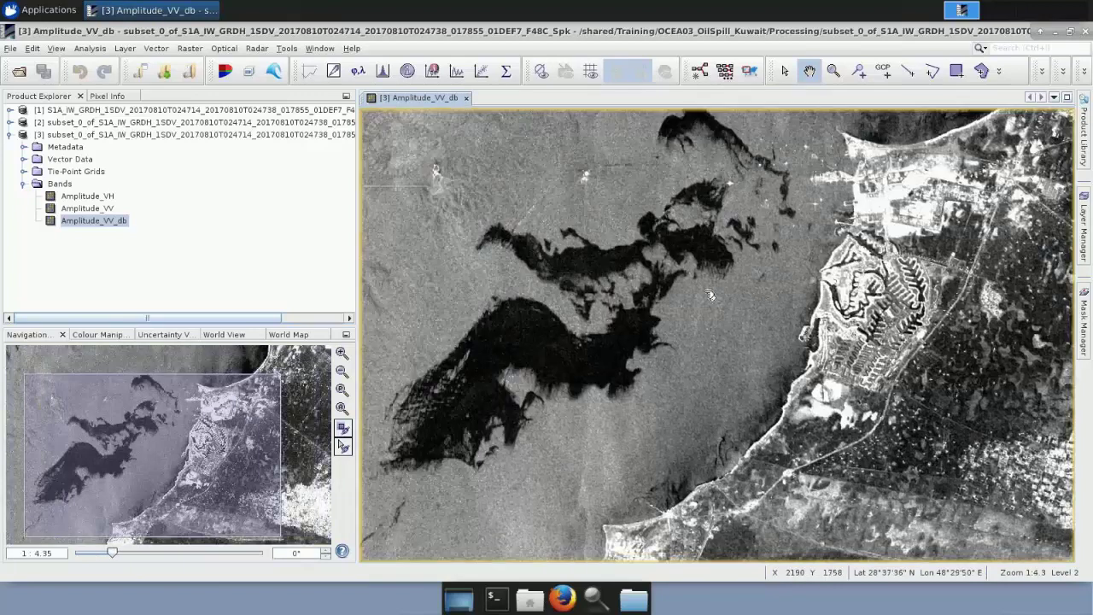
drag(709, 295, 761, 283)
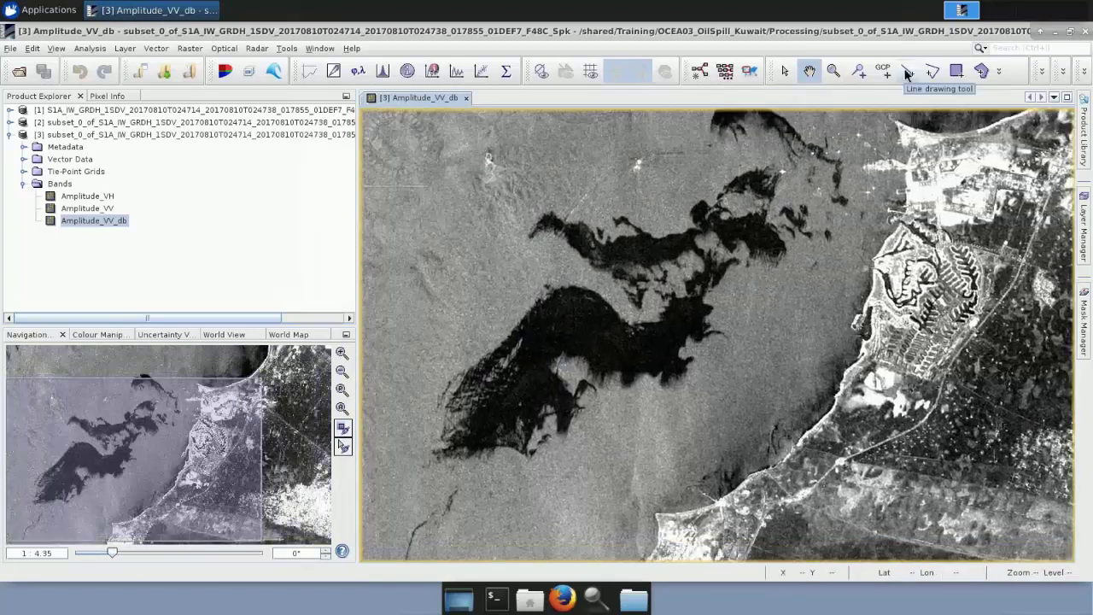
click(907, 72)
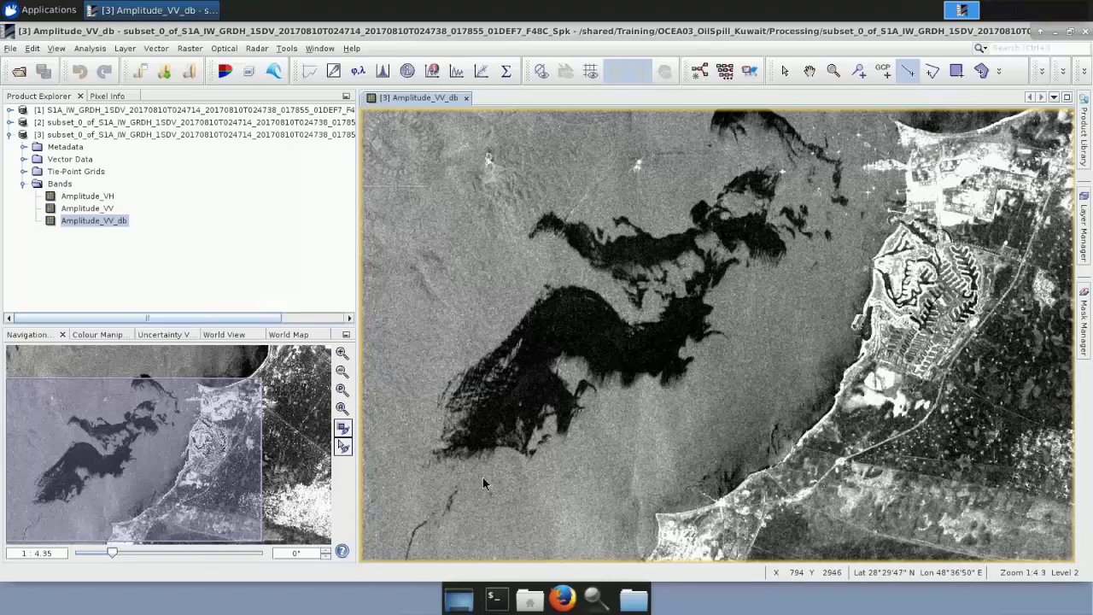
drag(499, 465, 677, 213)
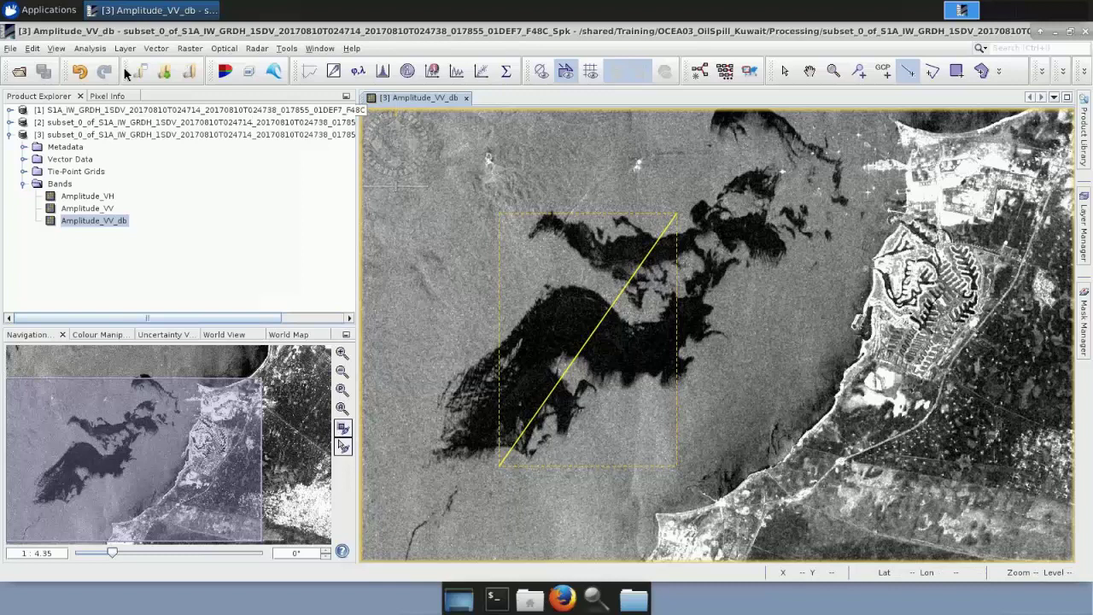
- Plot the Amplitude_VV_db profile along the line with a box size of 19, and enlarge the curve's value range
click(89, 48)
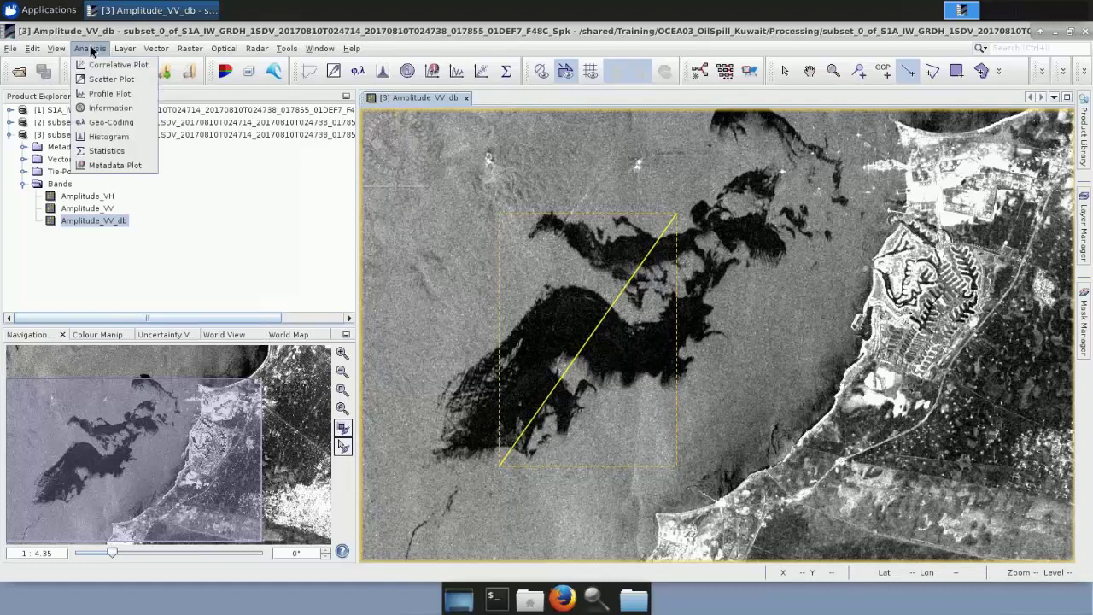
click(109, 94)
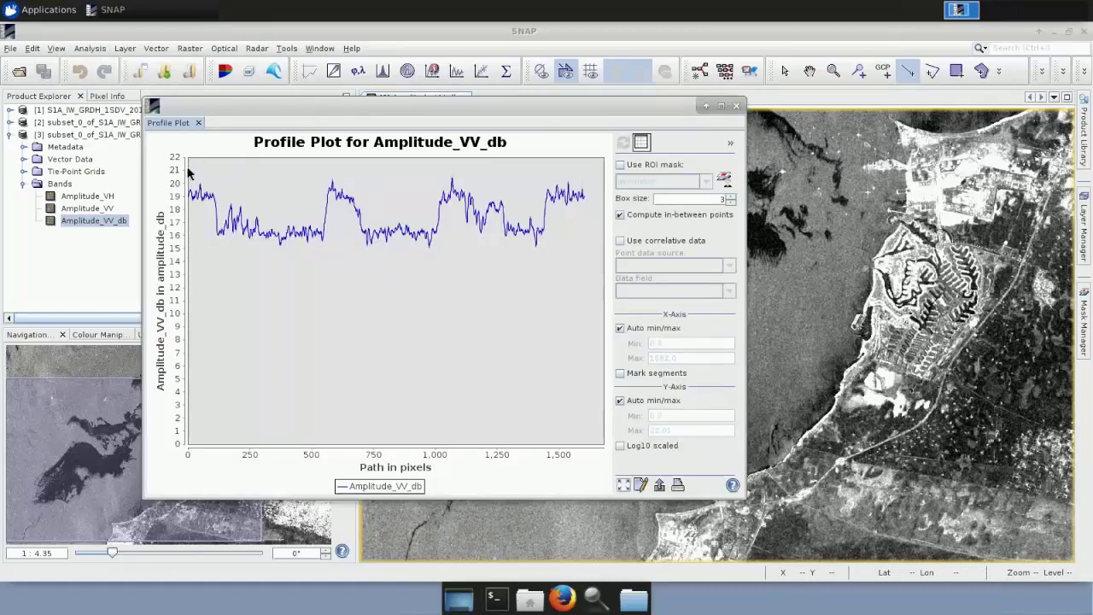
mouse_move(188, 165)
mouse_down()
mouse_move(329, 259)
mouse_move(600, 259)
mouse_up()
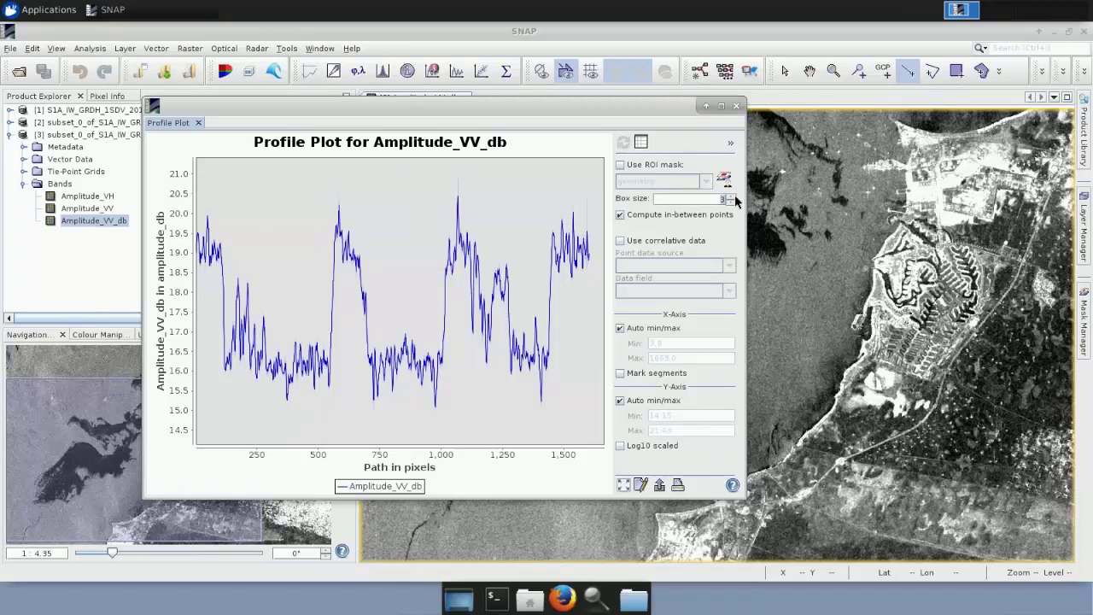
click(734, 200)
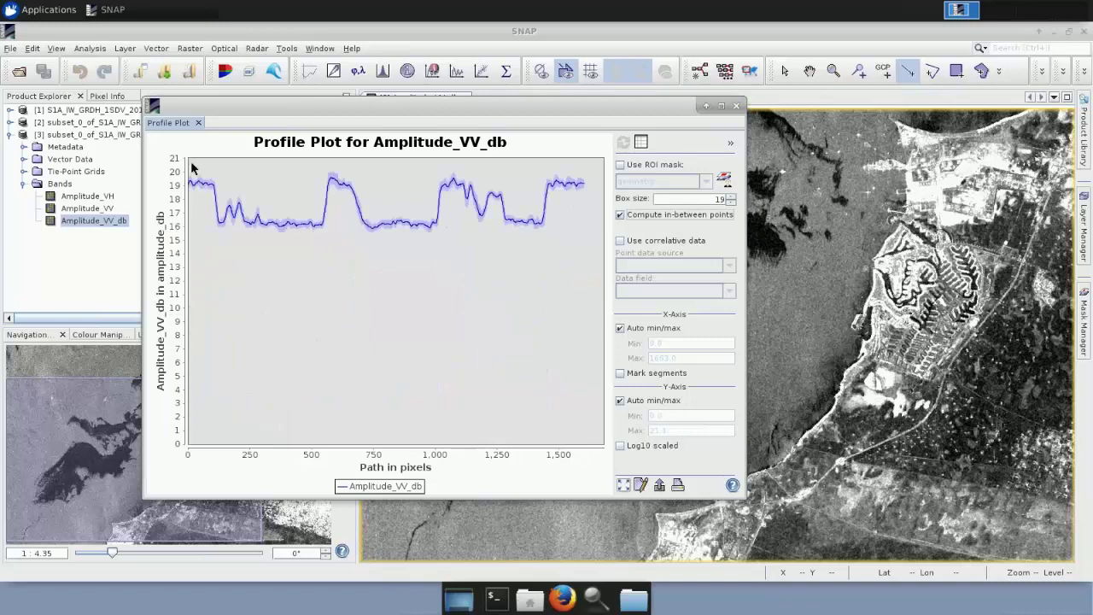
drag(192, 168, 615, 247)
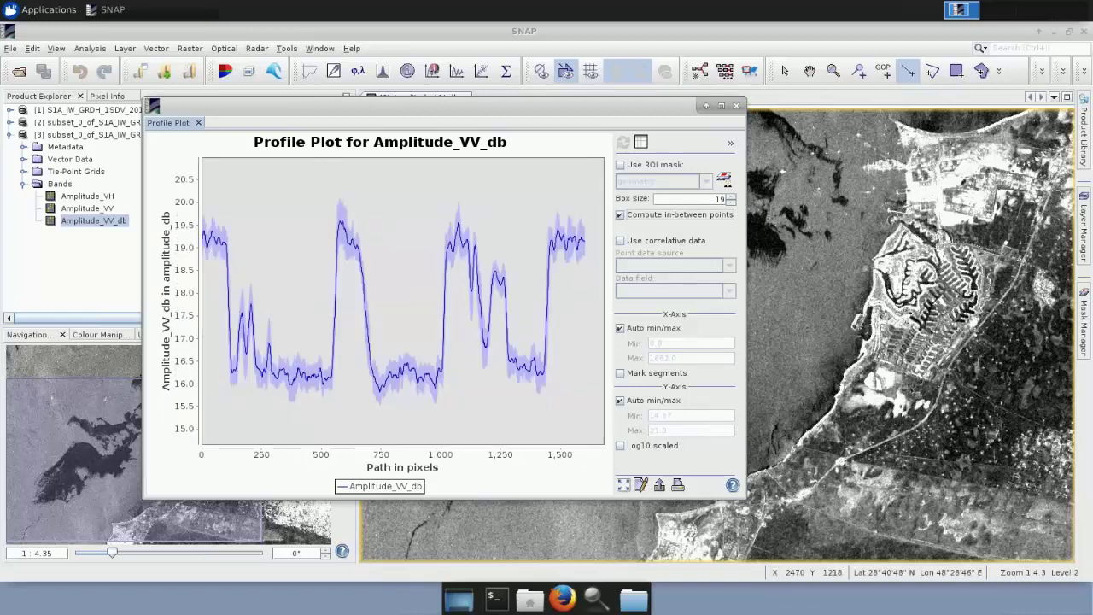
- Widen the profile plot window and arrange it beside the drawn line so plot and image can be compared
drag(749, 212, 1022, 211)
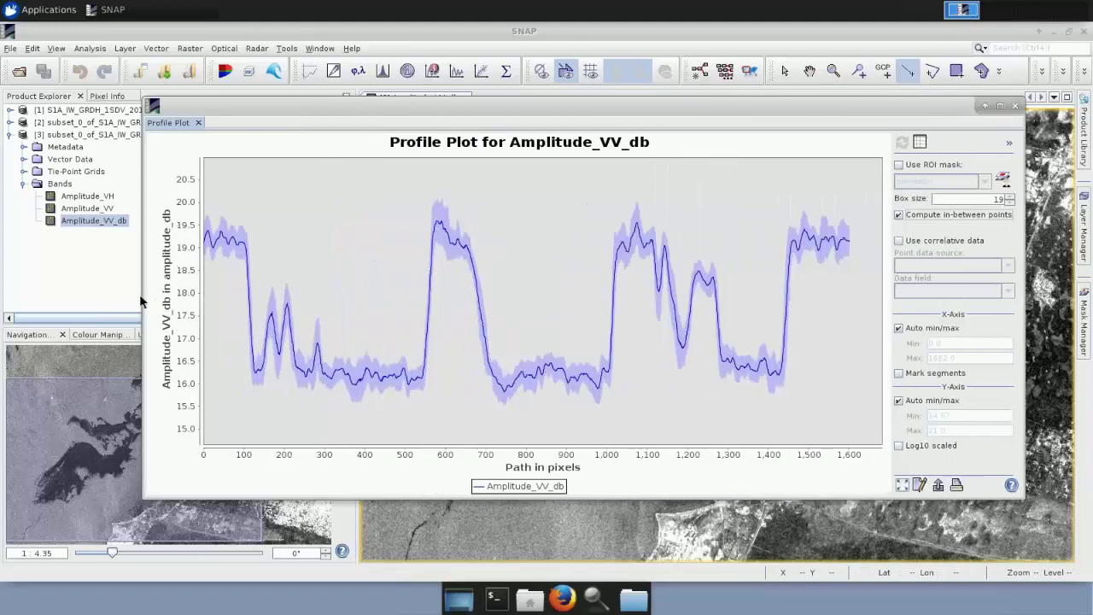
drag(141, 301, 92, 299)
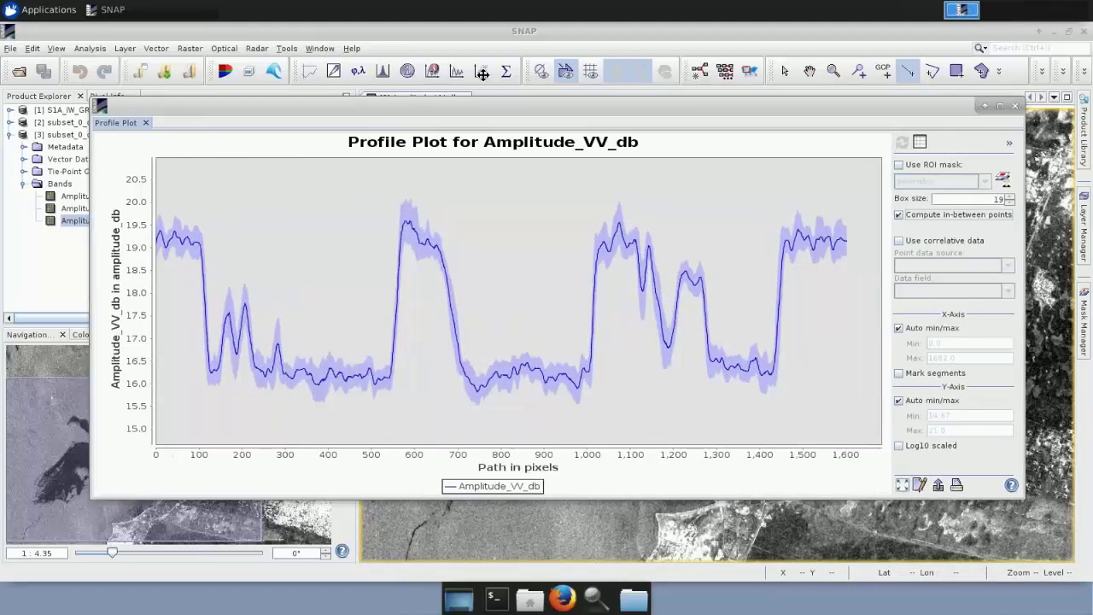
drag(566, 105, 466, 22)
drag(798, 410, 588, 361)
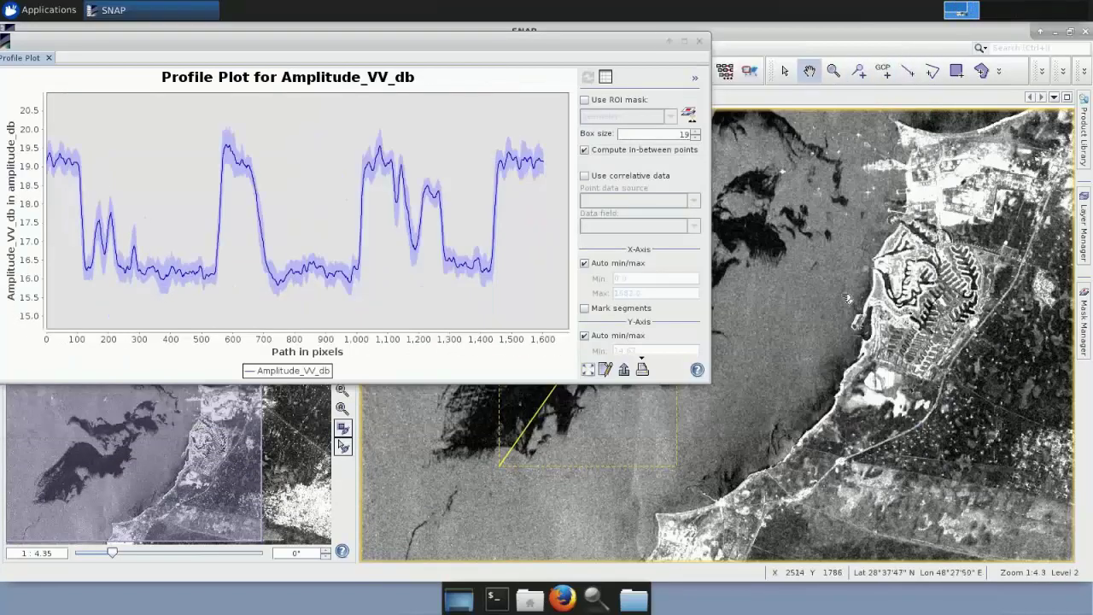
drag(658, 335, 863, 335)
- Read the profile values over clean water and inside the slick against their positions on the line, and close the plot
click(50, 163)
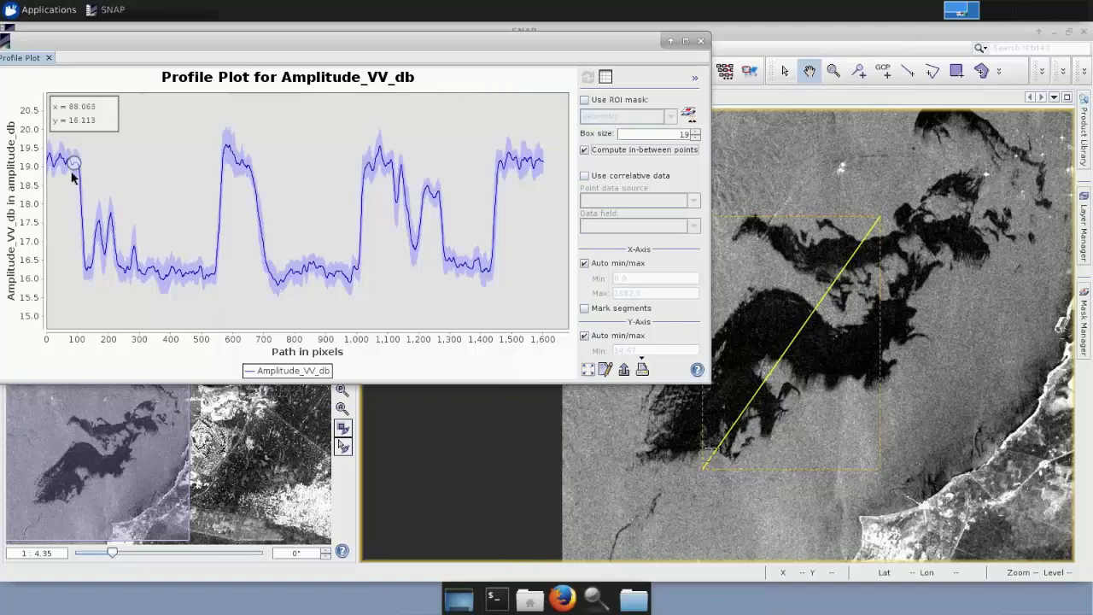
mouse_move(54, 167)
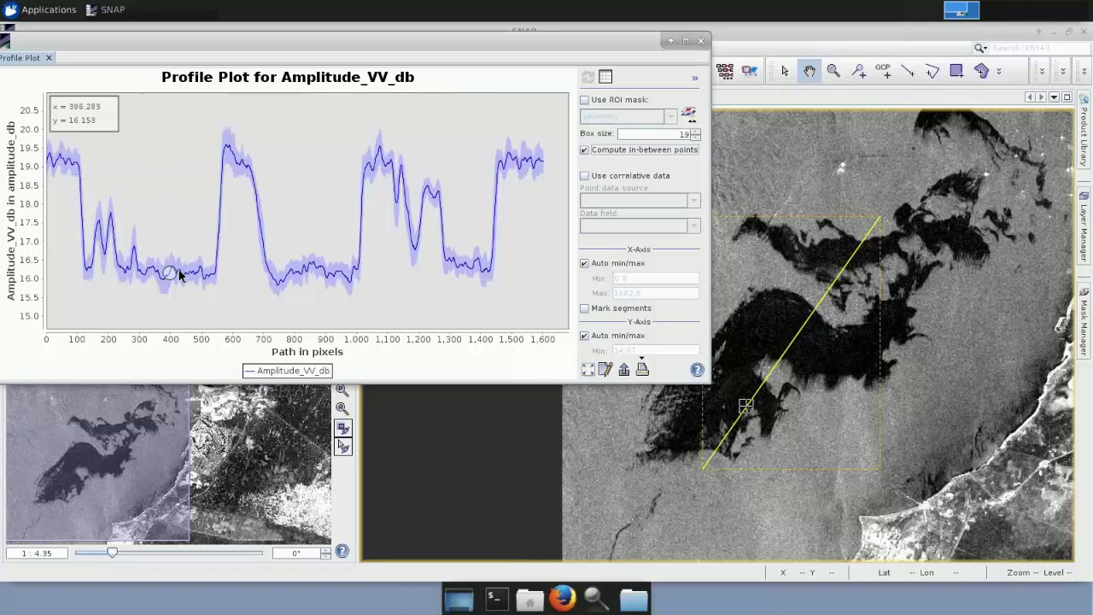
mouse_move(180, 274)
click(701, 42)
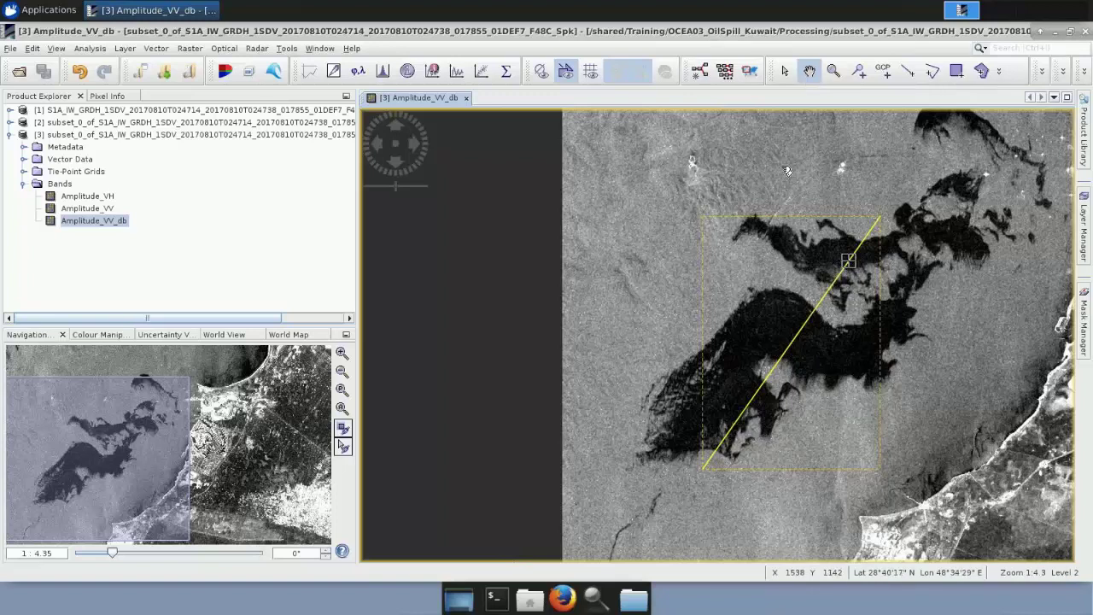
drag(724, 215, 516, 251)
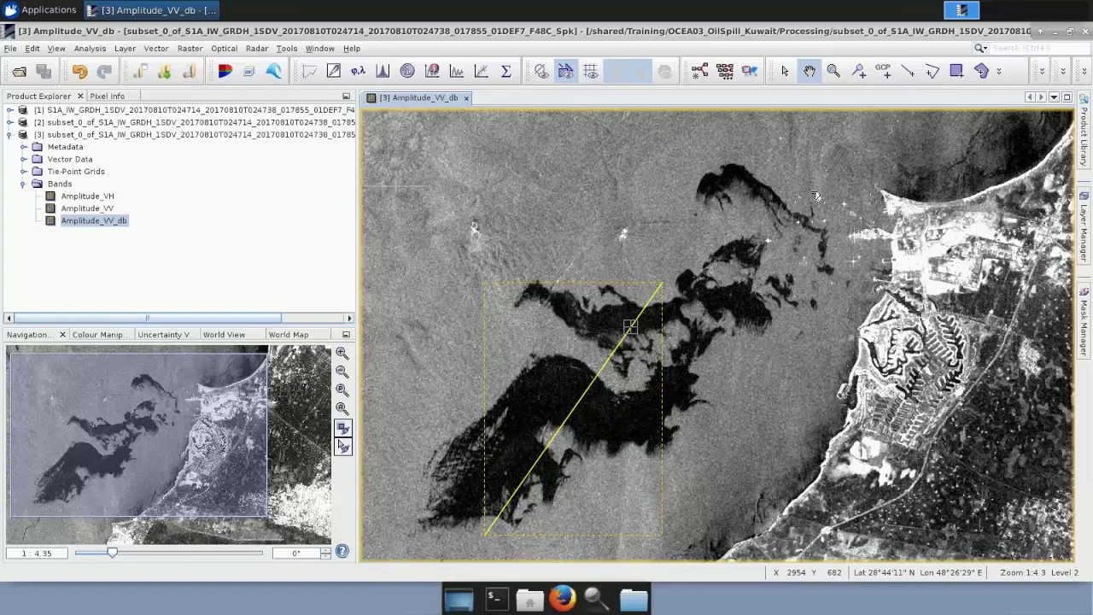
drag(737, 390, 914, 200)
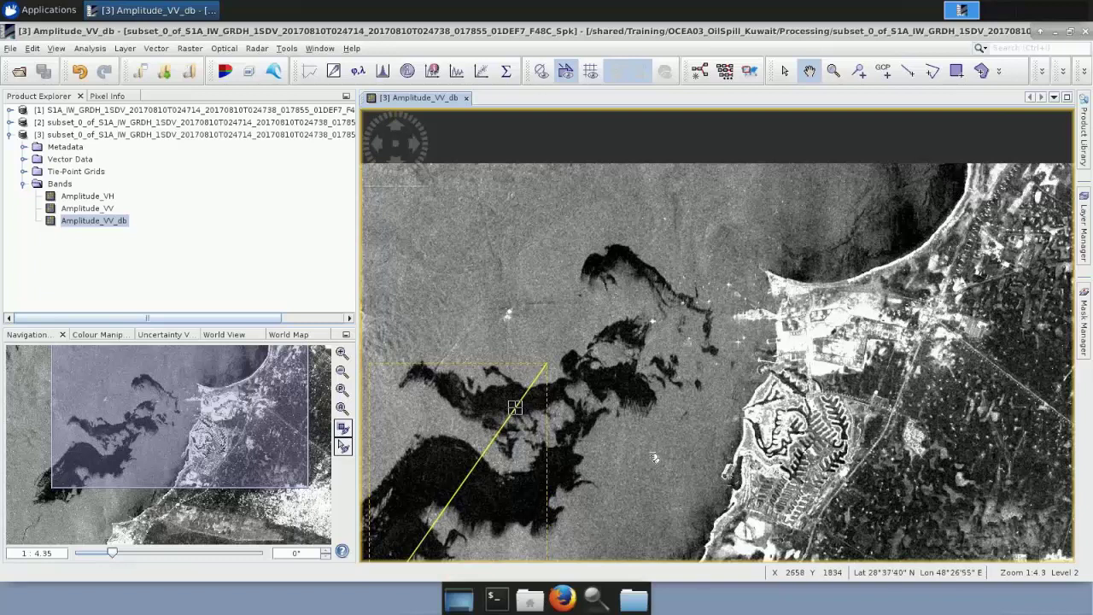
drag(686, 402, 697, 389)
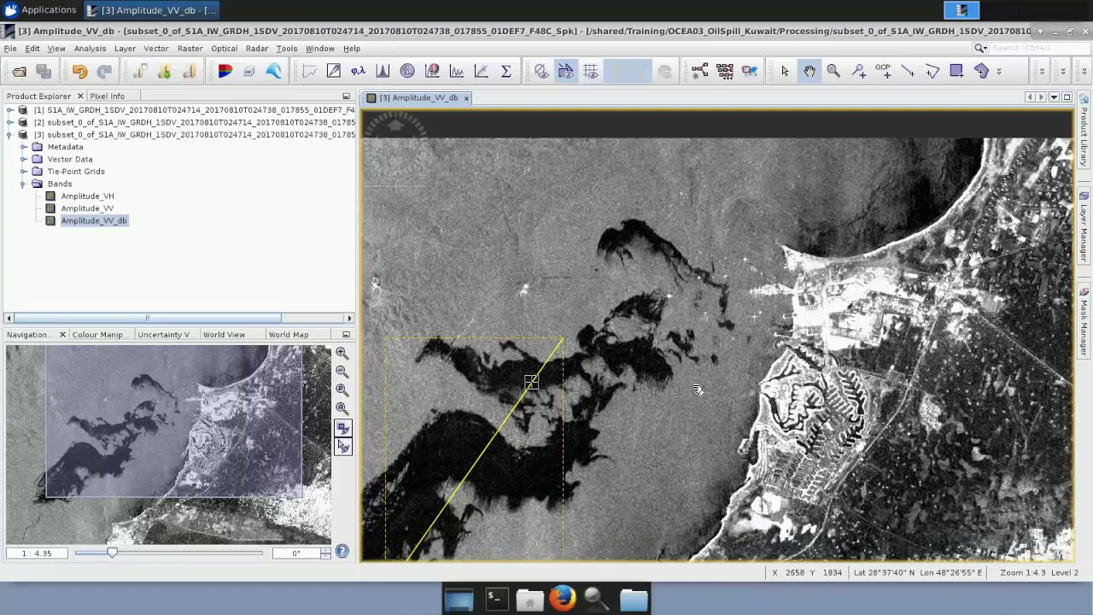
drag(697, 390, 701, 386)
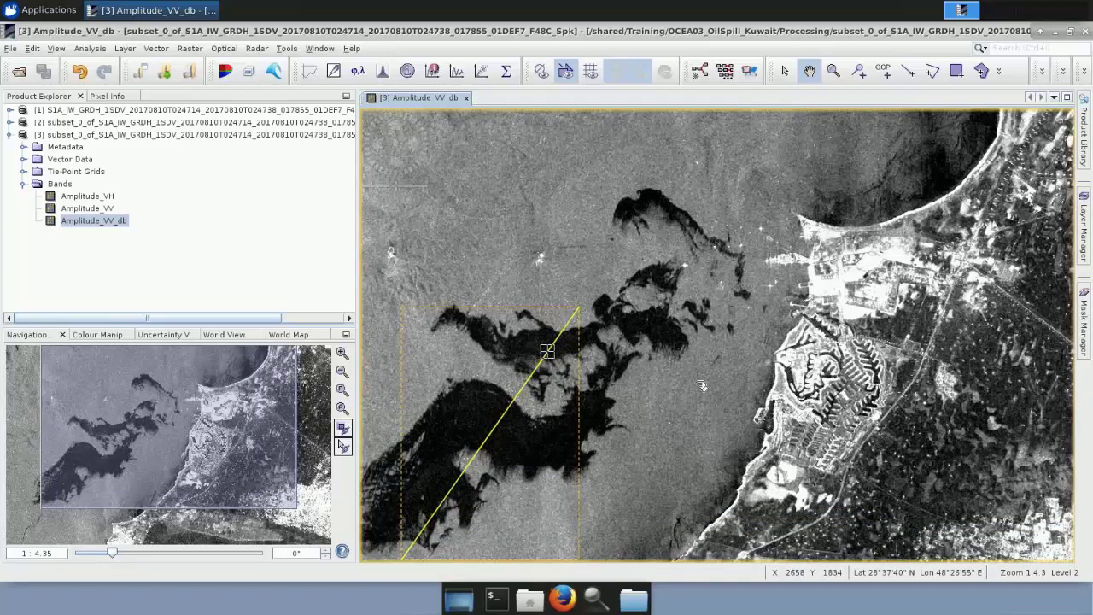
drag(701, 386, 766, 339)
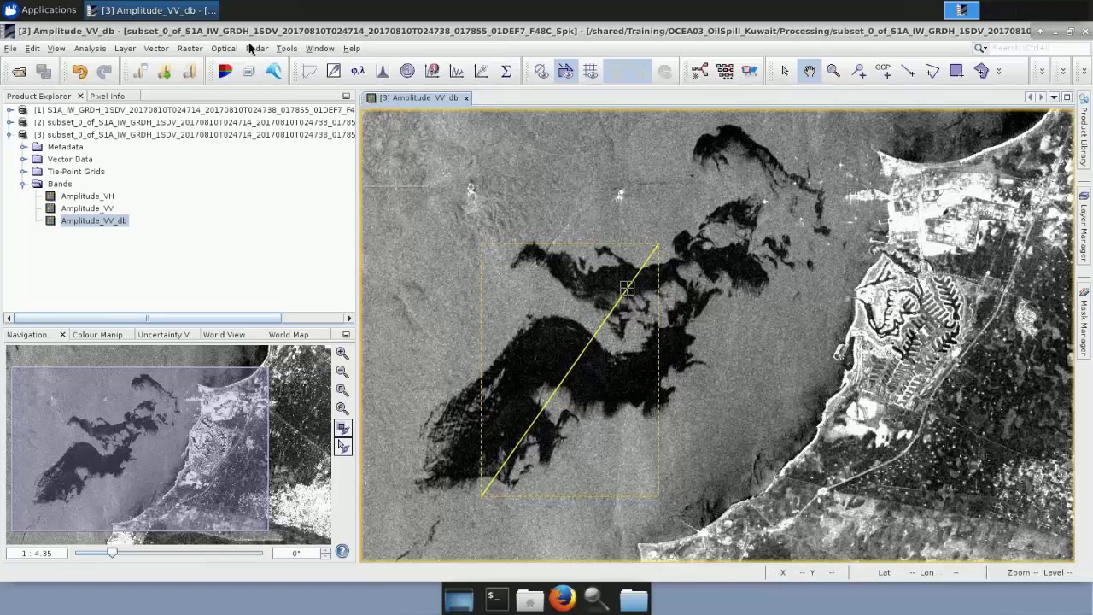
- Open the Oil Spill Detection processing and choose the speckle-filtered subset, product [3], as its source
click(256, 48)
mouse_move(290, 181)
mouse_move(389, 181)
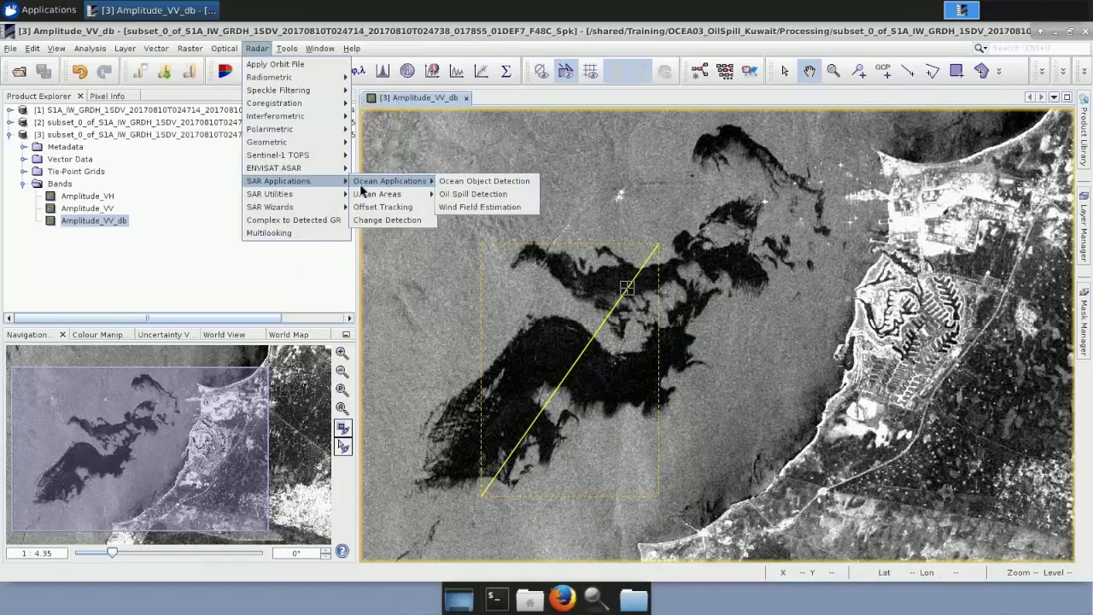
click(461, 193)
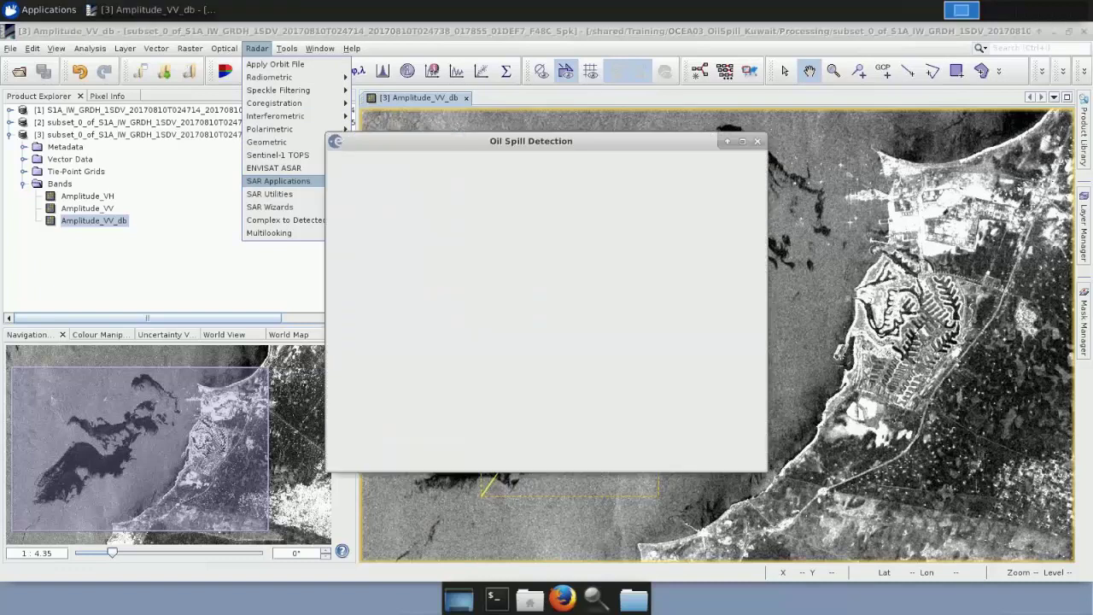
drag(407, 142, 236, 59)
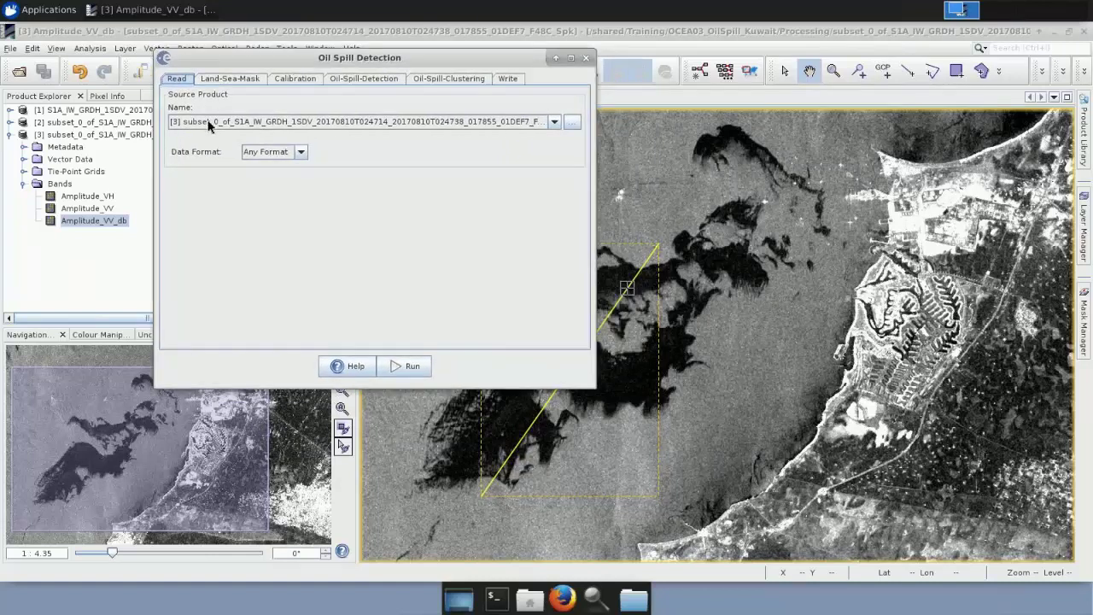
click(209, 124)
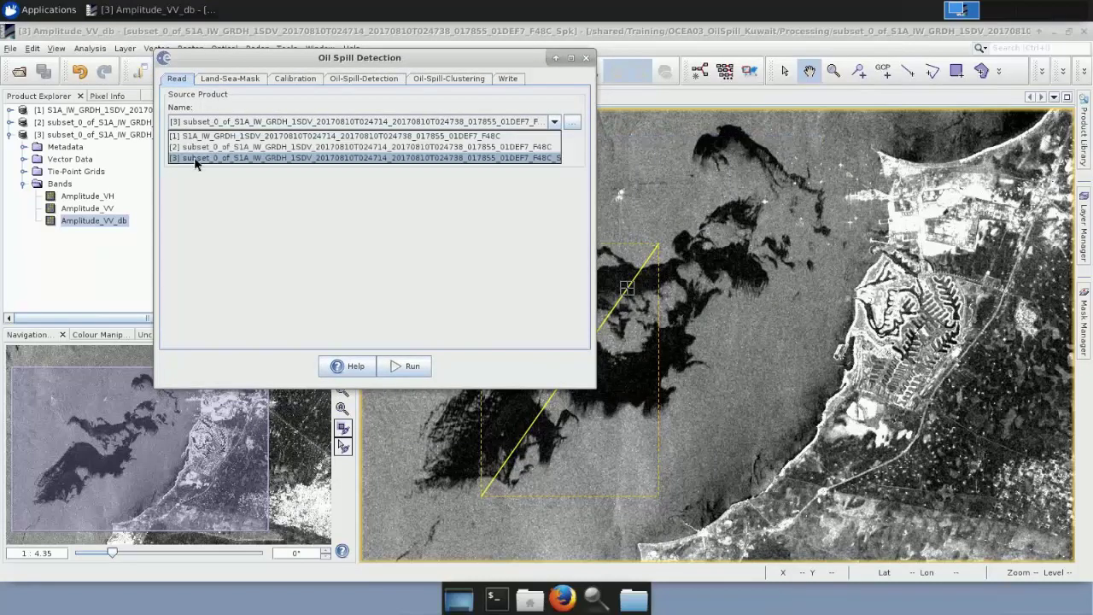
click(195, 159)
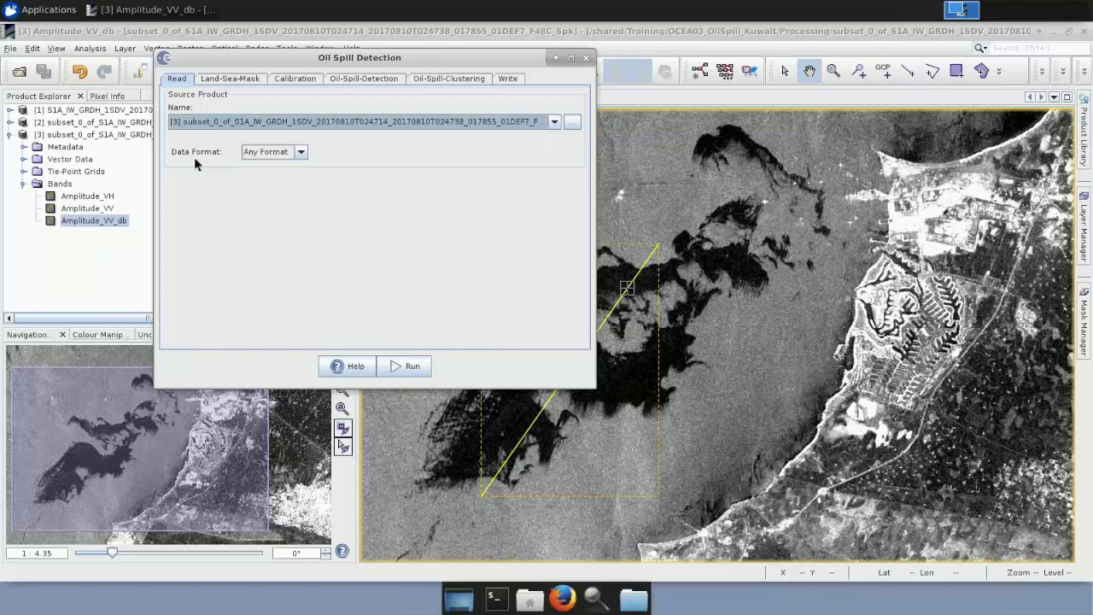
- Configure the oil spill detection to use only Sigma0_VV, with a background window size of 1400 and a threshold shift of 3.5 dB
click(242, 82)
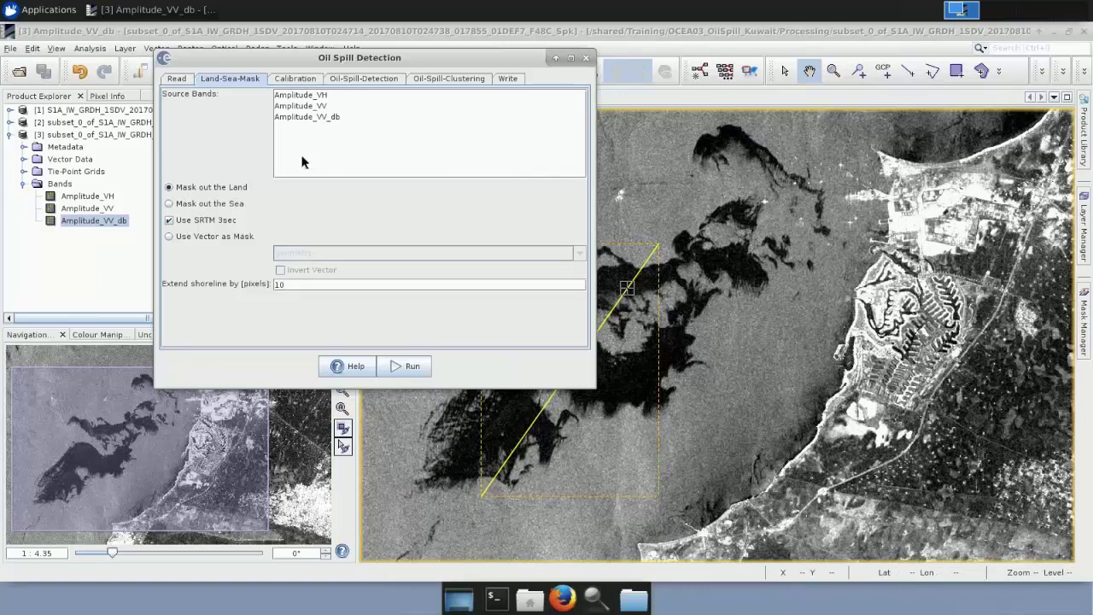
click(295, 79)
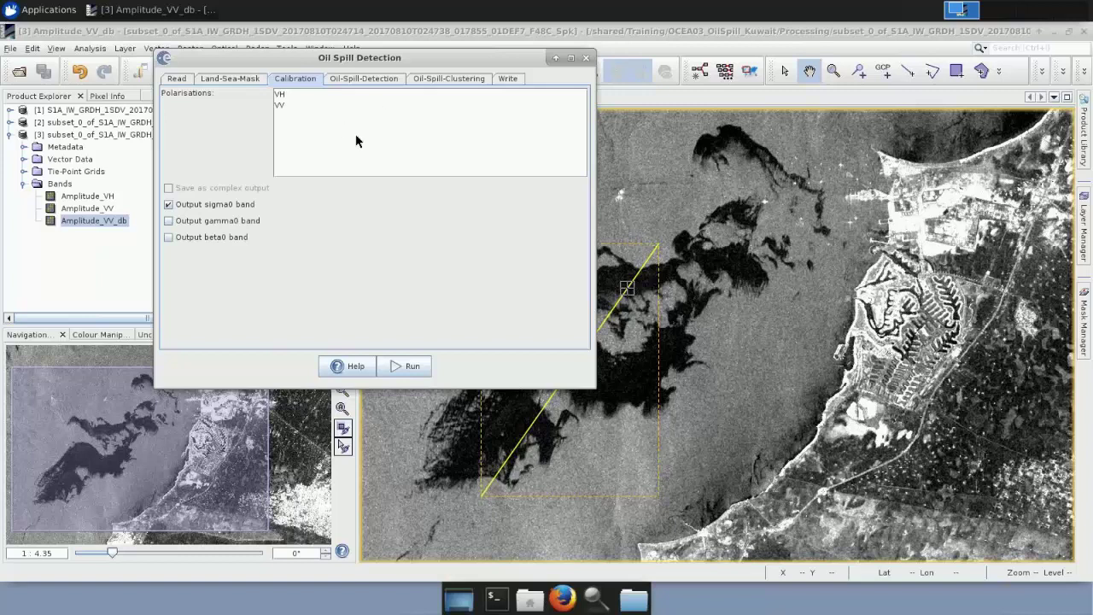
click(363, 80)
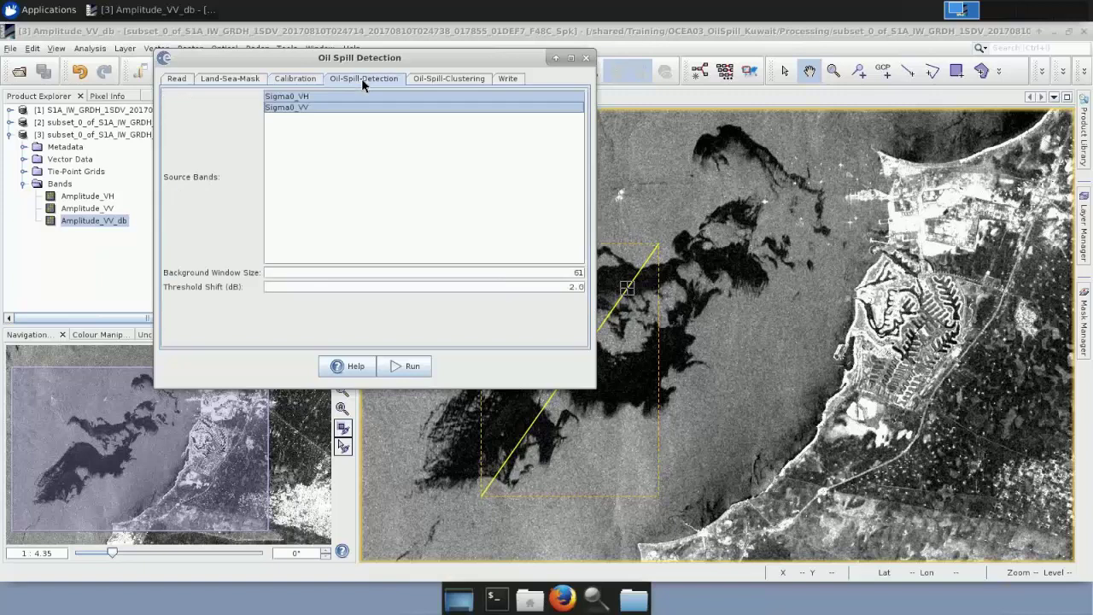
click(310, 109)
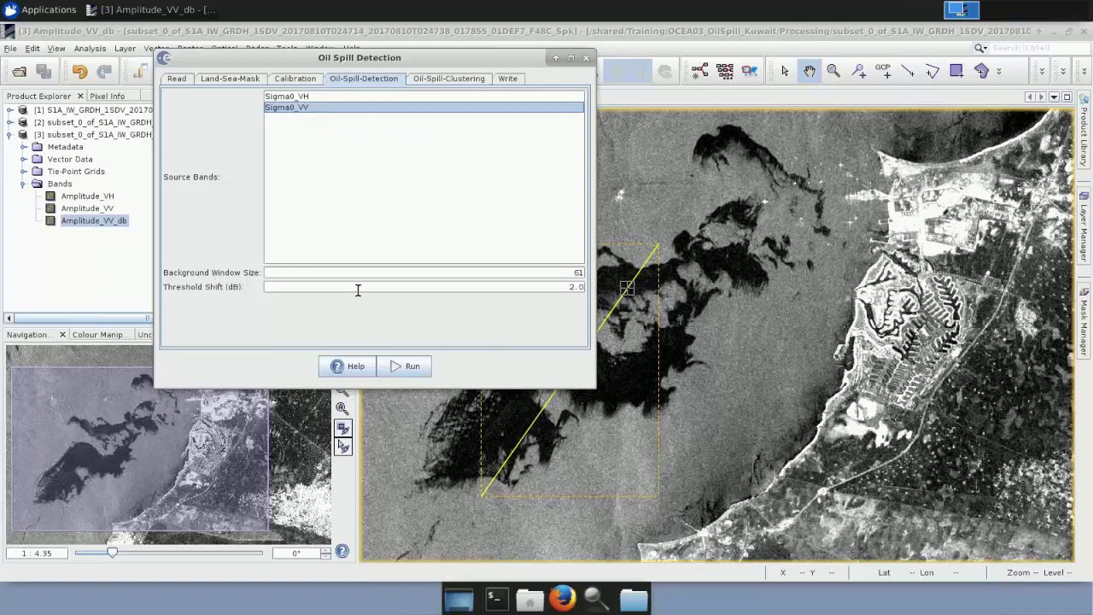
double_click(572, 273)
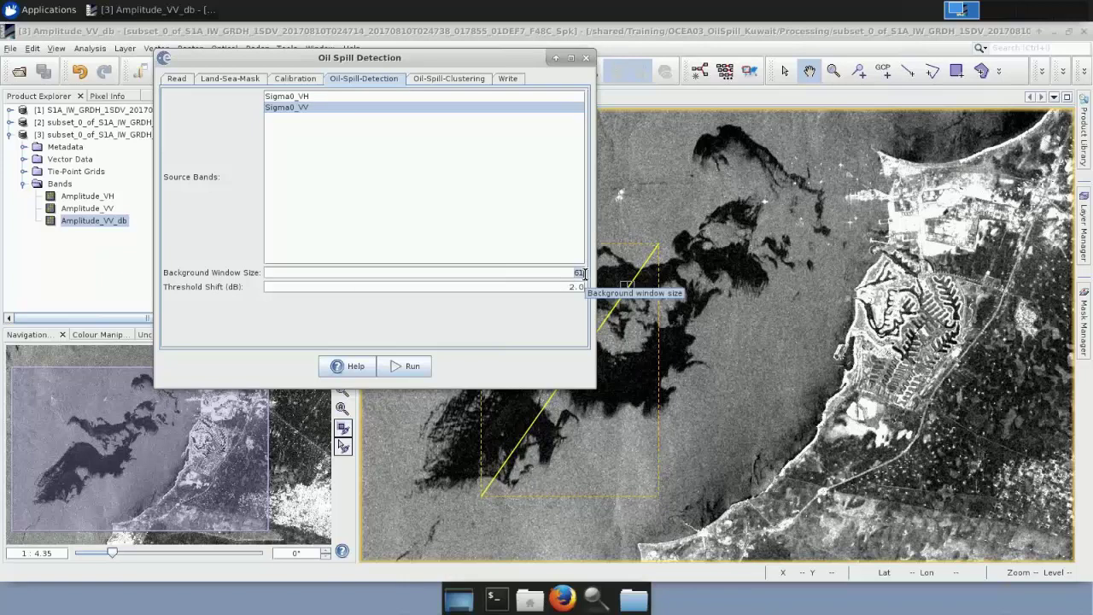
text(1400)
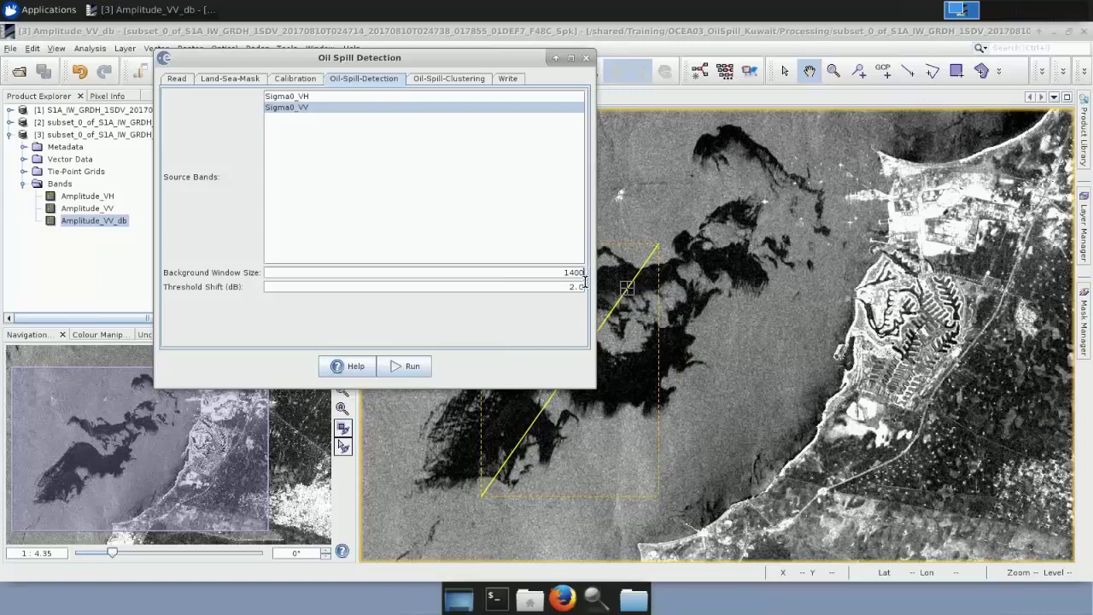
click(568, 287)
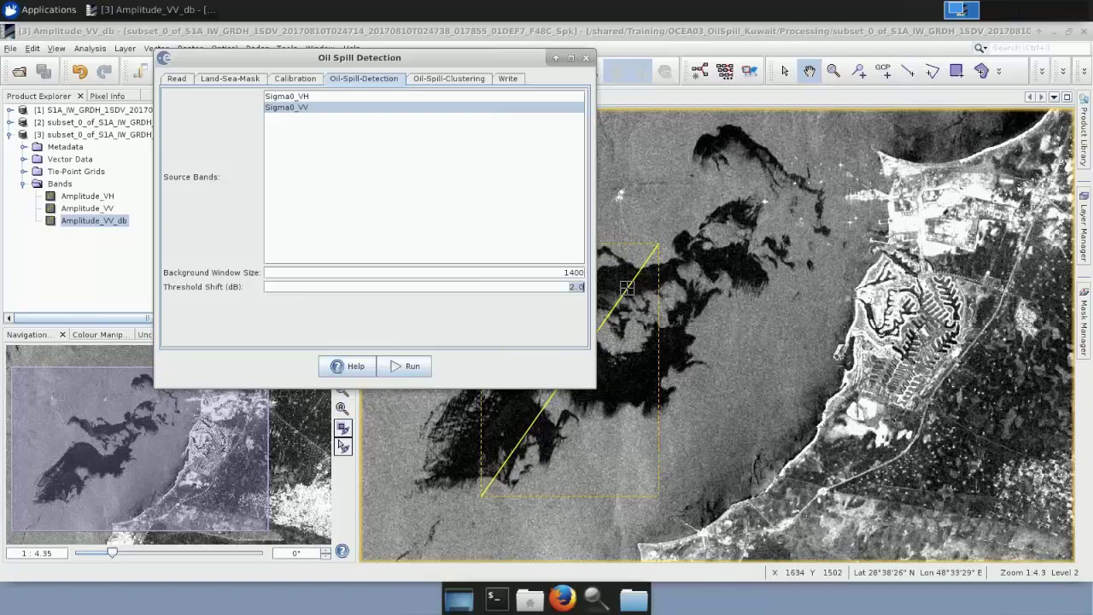
text(3.5)
drag(561, 274, 582, 273)
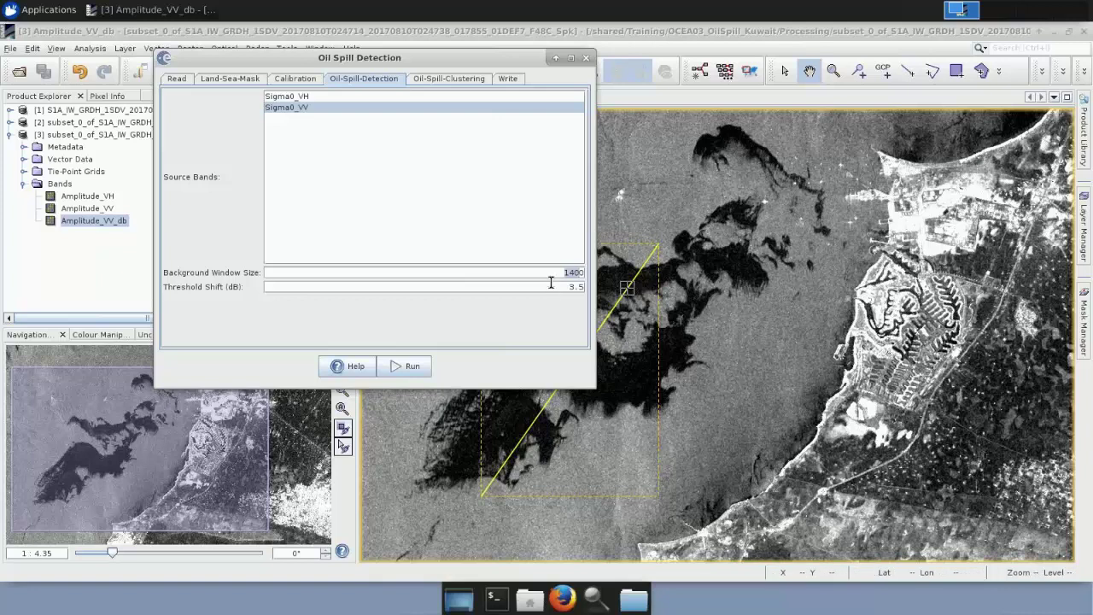
- Set the output name to oil_spill_detection_spk_1400_3_5 and the directory to shared/Training/OCEA03_OilSpill_Kuwait/Processing, and close Oil Spill Detection without running it
click(448, 79)
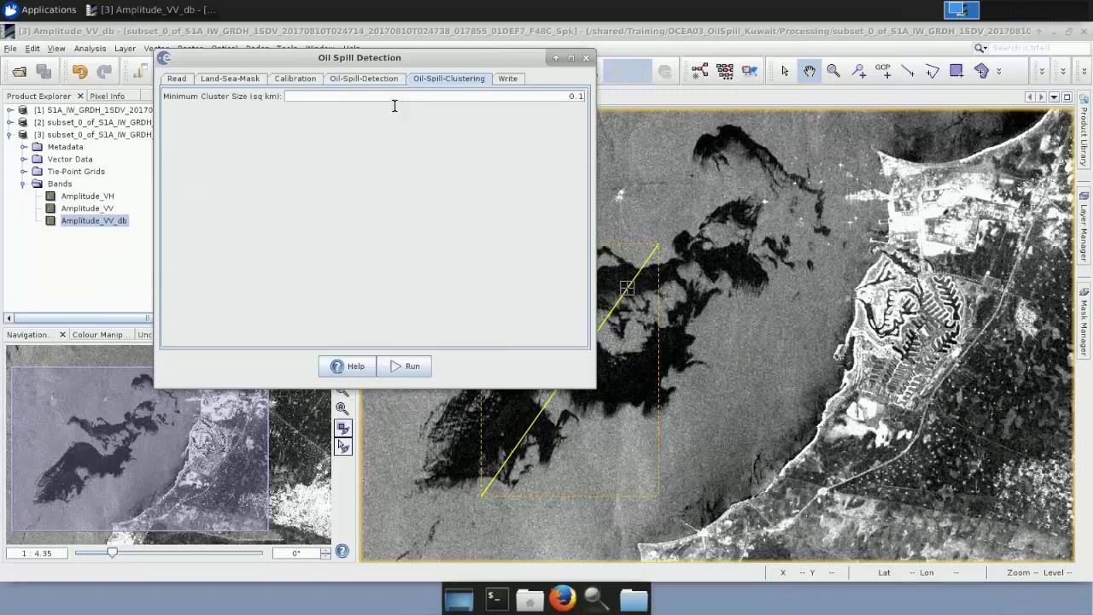
click(507, 82)
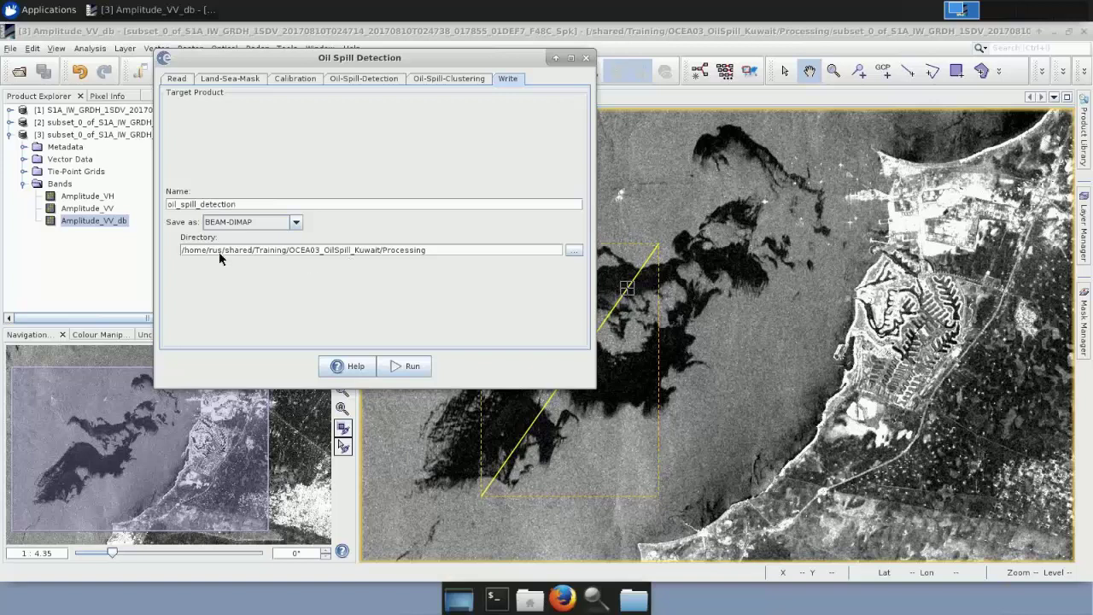
drag(225, 249, 169, 251)
key(BackSpace)
click(255, 205)
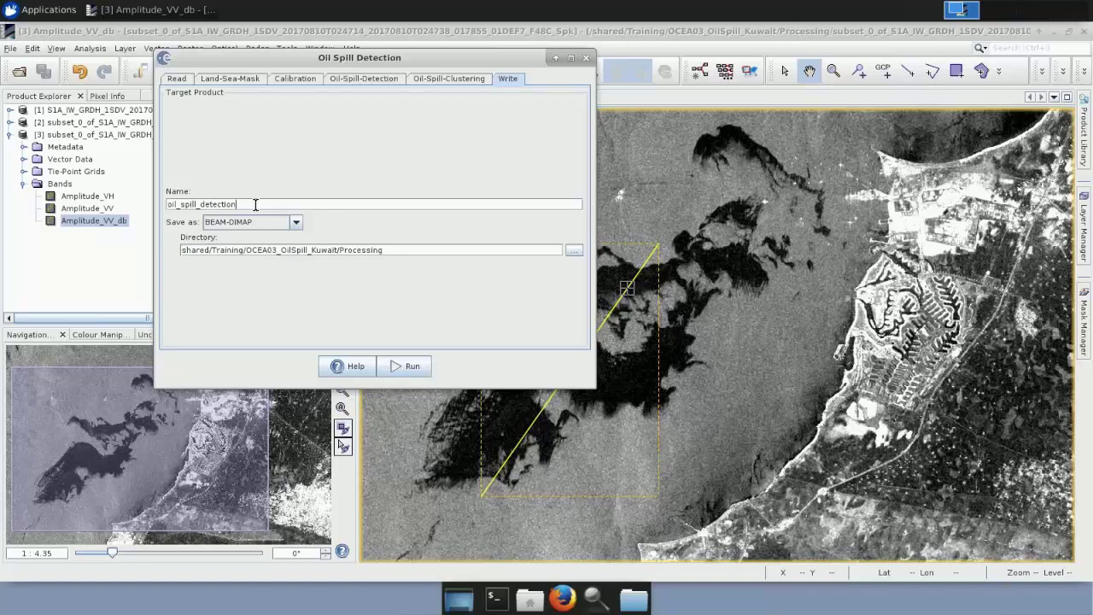
text(spk_1400_3_5)
click(586, 57)
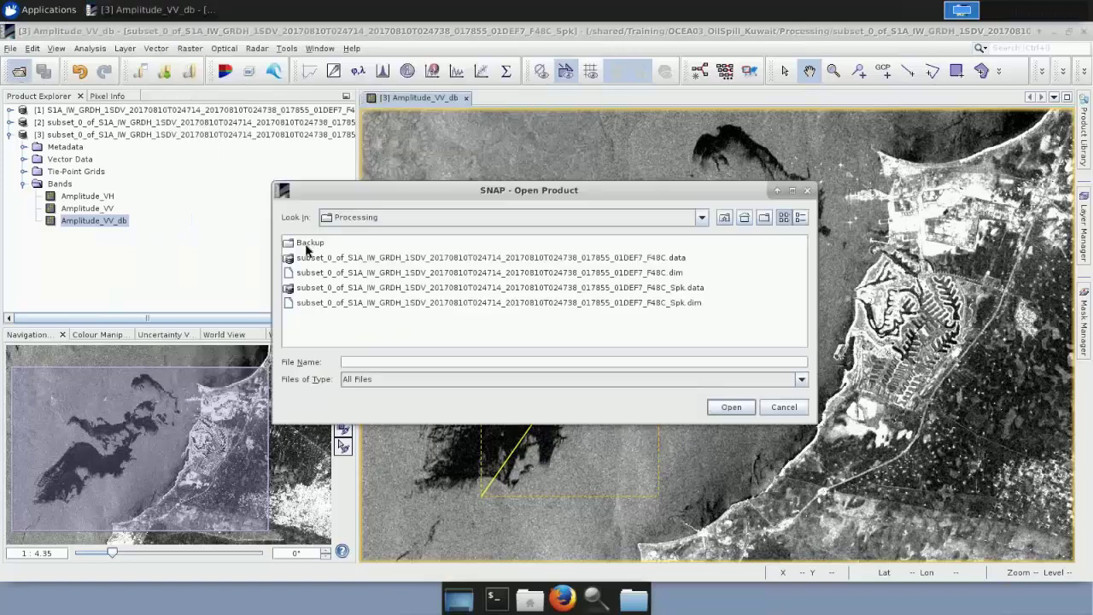
- Open the oil_spill_detection_spk_1400_3_5 product from the Backup folder inside Processing and expand its bands
double_click(307, 242)
click(414, 273)
double_click(413, 273)
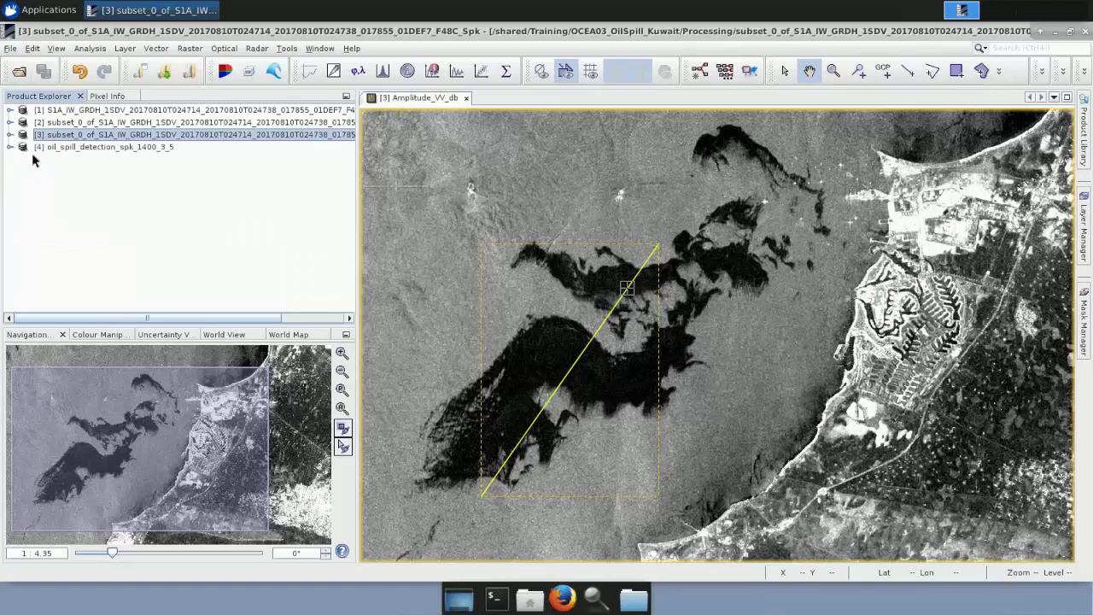
click(10, 147)
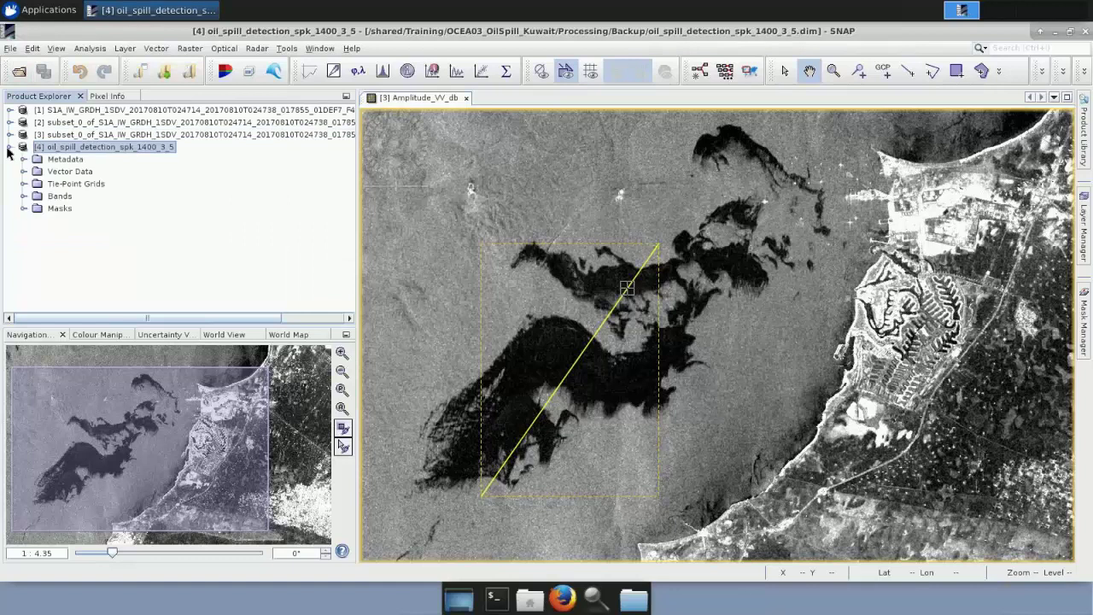
click(24, 197)
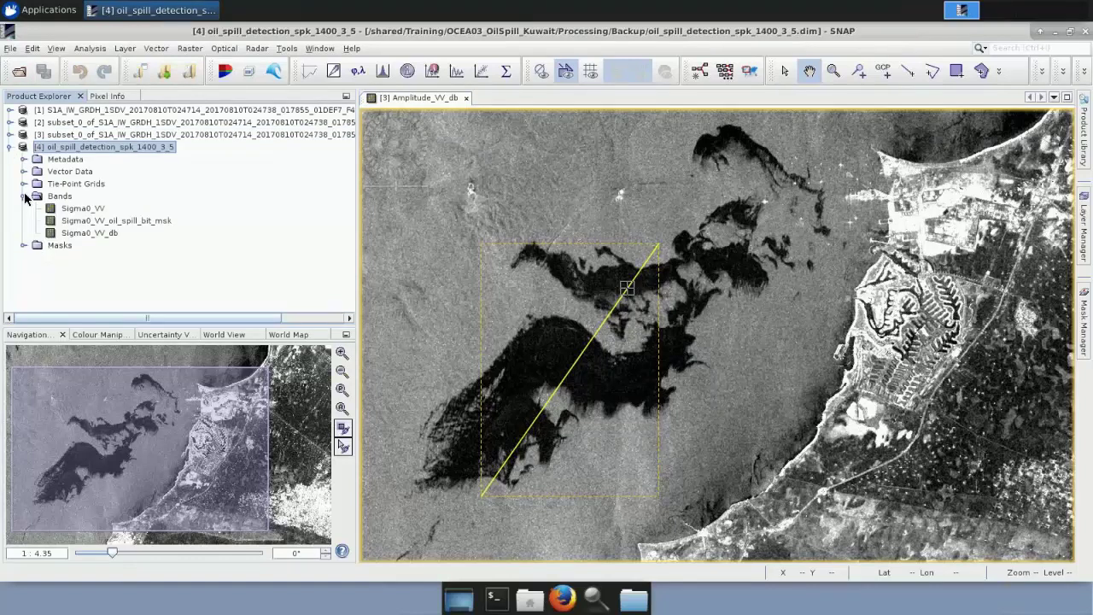
- Display the detection product's Sigma0_VV band and close the Amplitude_VV_db view
double_click(88, 211)
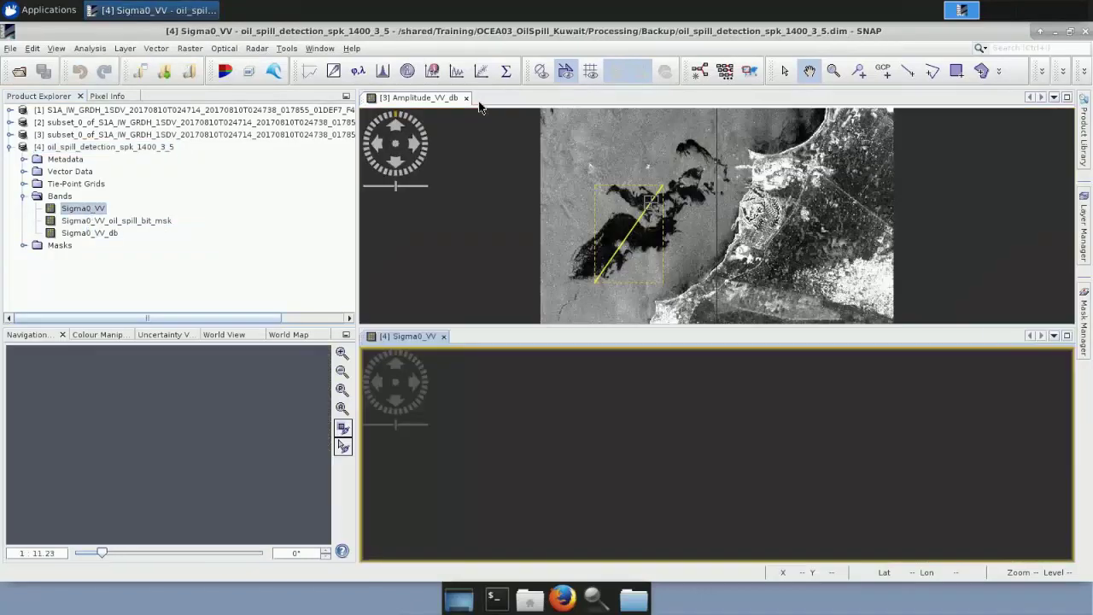
click(466, 98)
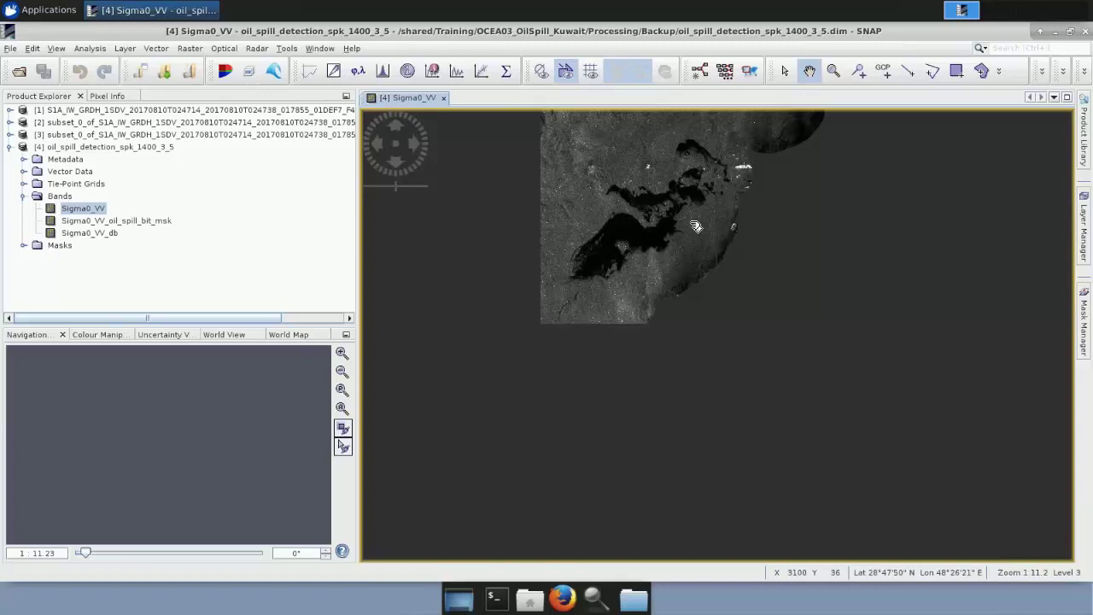
drag(671, 277, 656, 348)
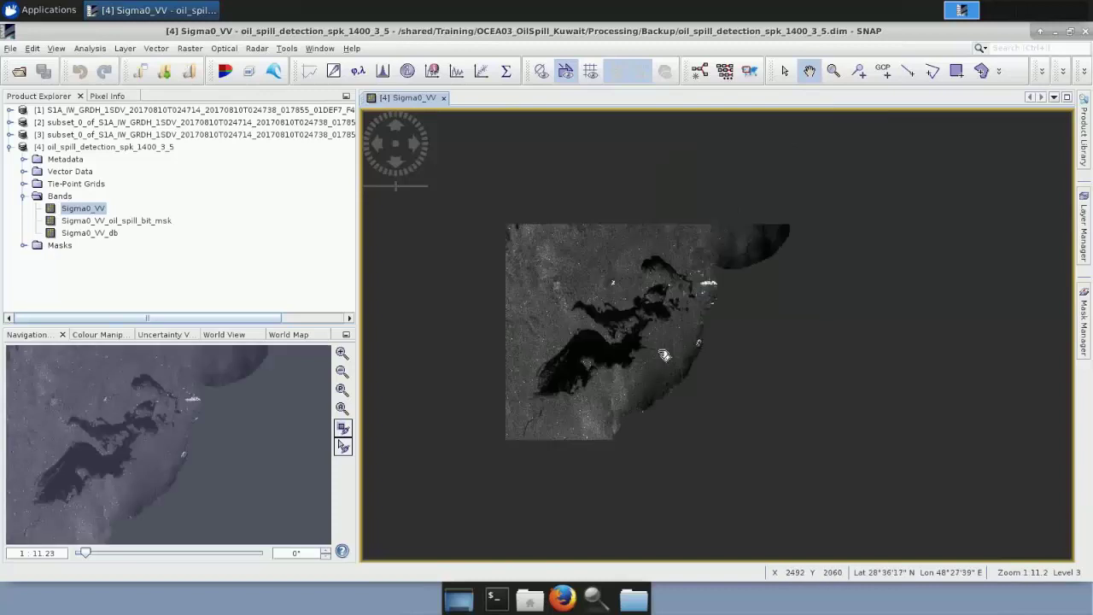
scroll(663, 355, up, 1)
scroll(649, 352, up, 1)
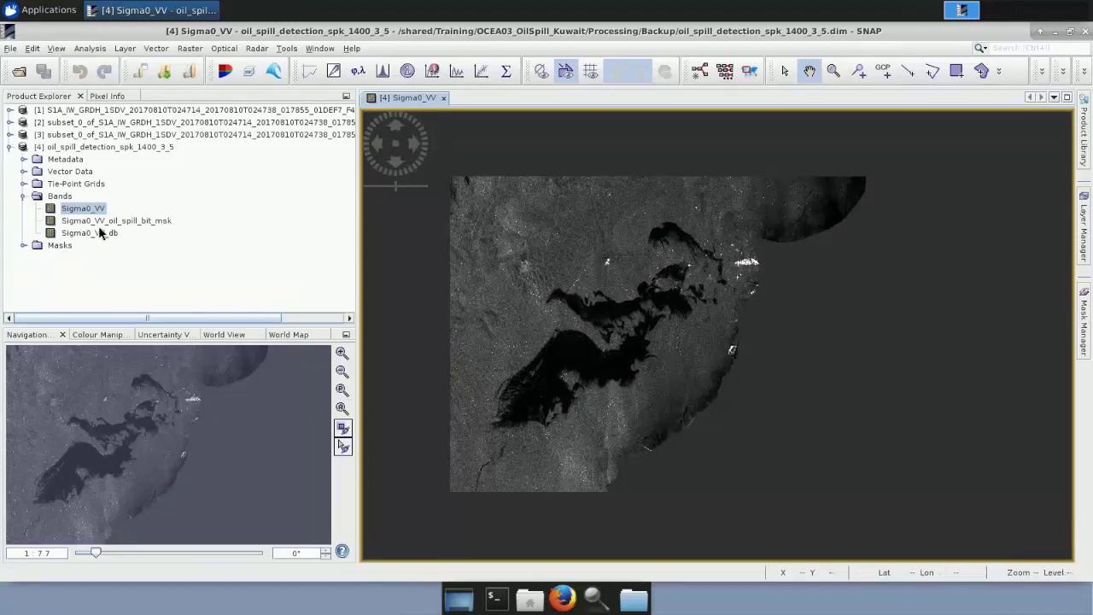
- Display the Sigma0_VV_db band and close the Sigma0_VV view
mouse_move(94, 233)
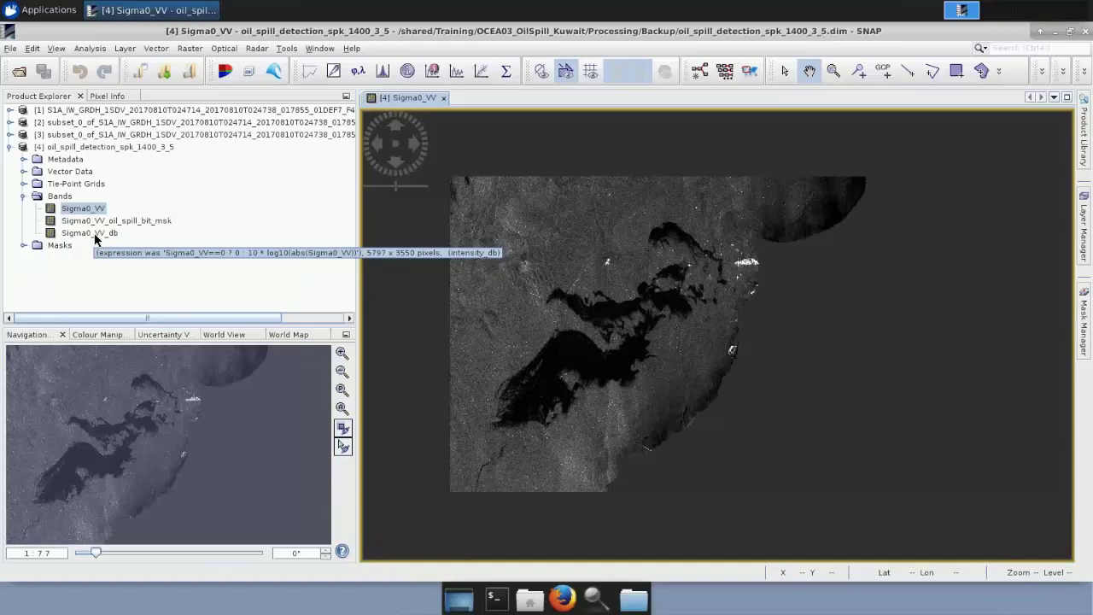
double_click(95, 235)
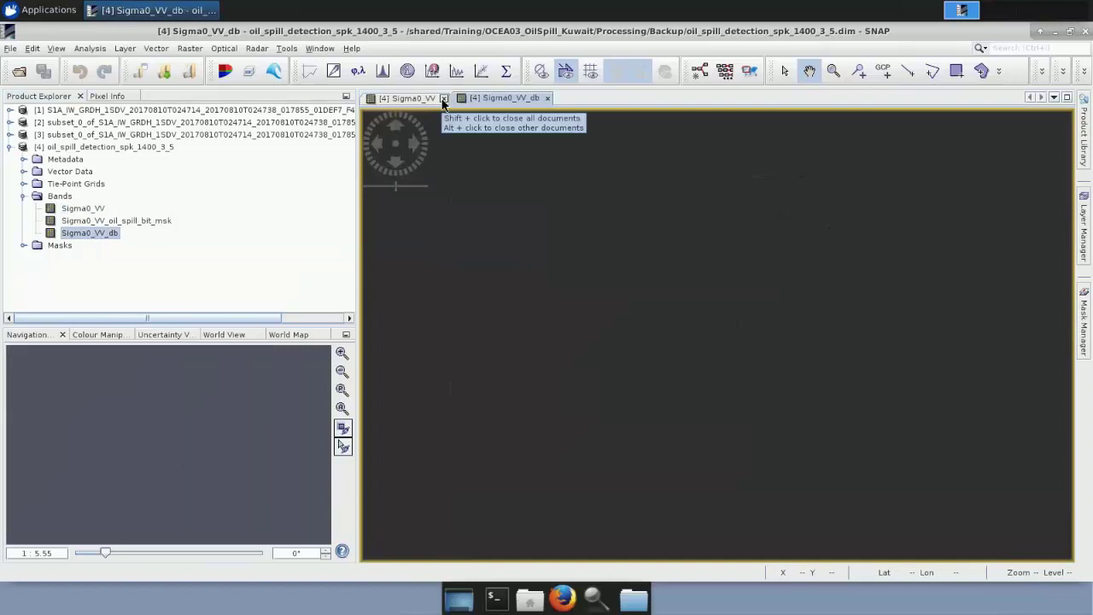
click(444, 99)
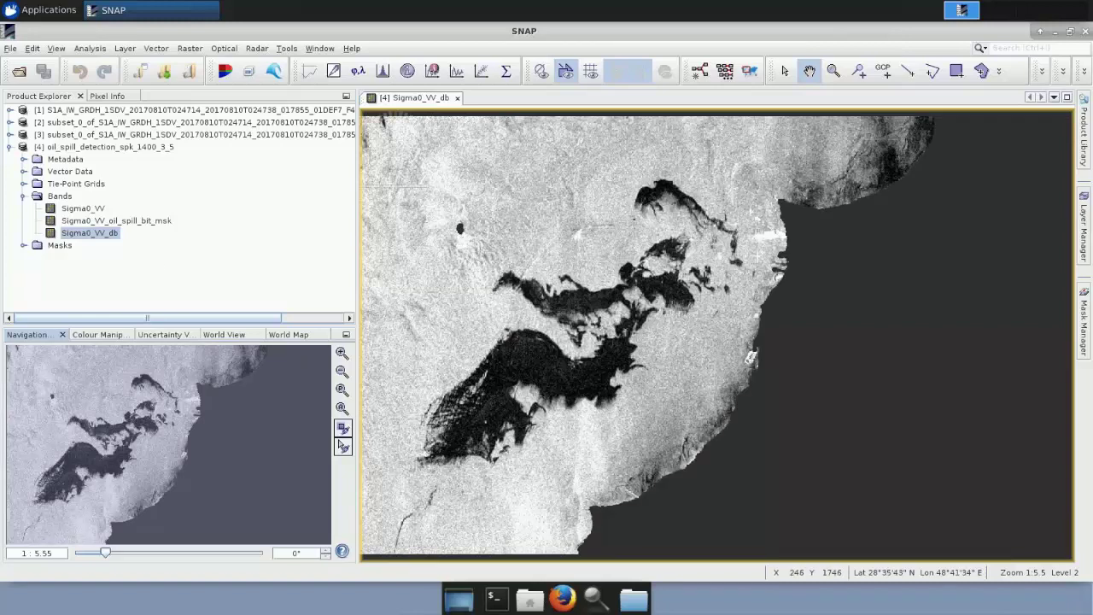
- Display the Sigma0_VV_oil_spill_bit_msk band and show its colours in the table editor
double_click(130, 223)
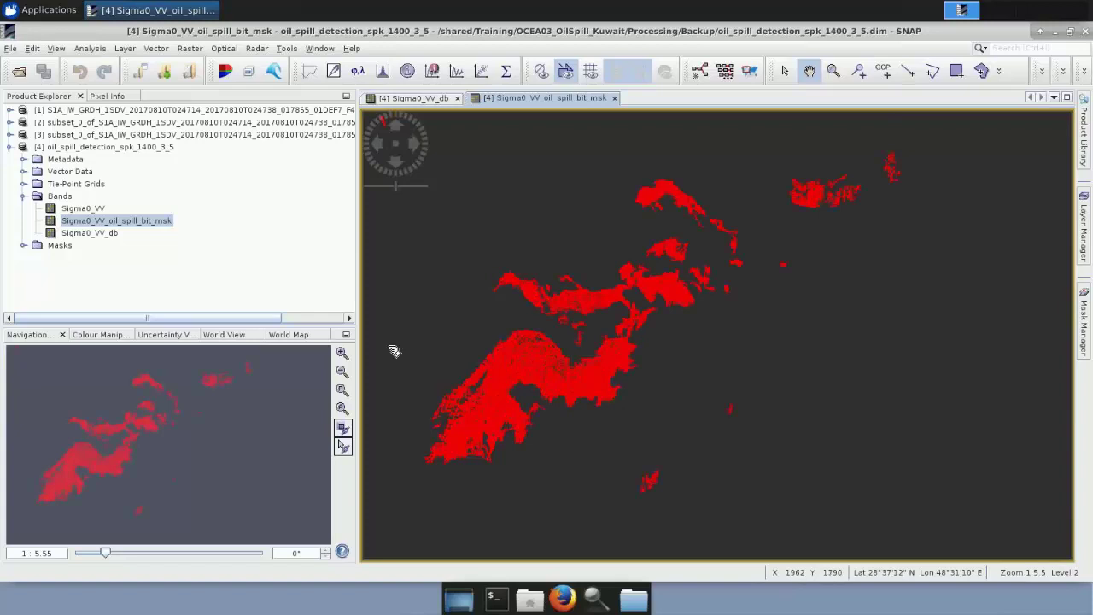
click(106, 337)
click(141, 354)
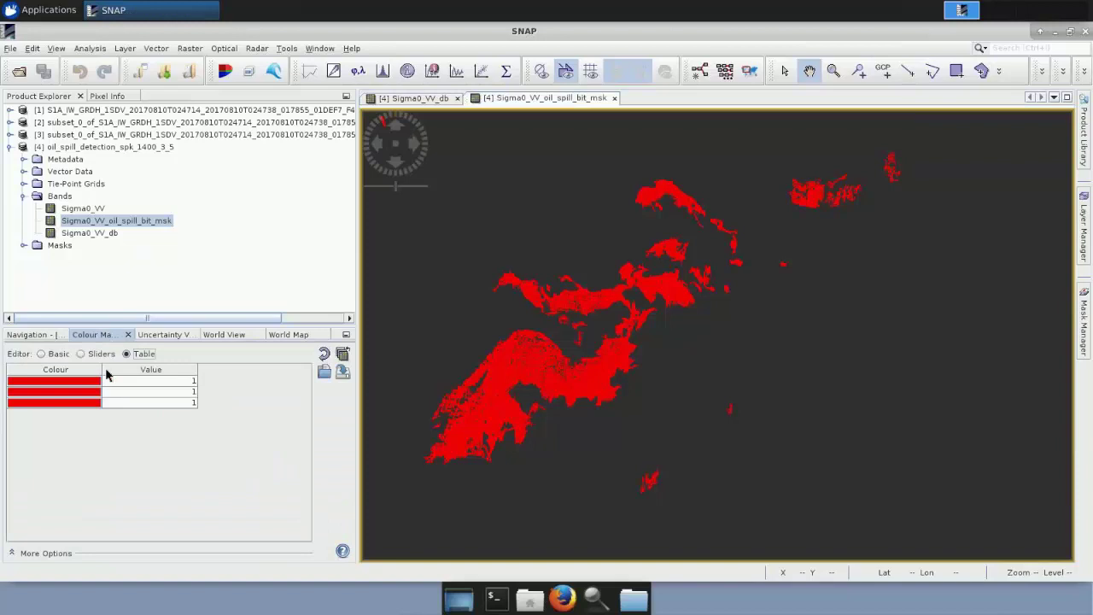
- Try green as the oil spill mask's last colour entry and restore it to red
click(91, 381)
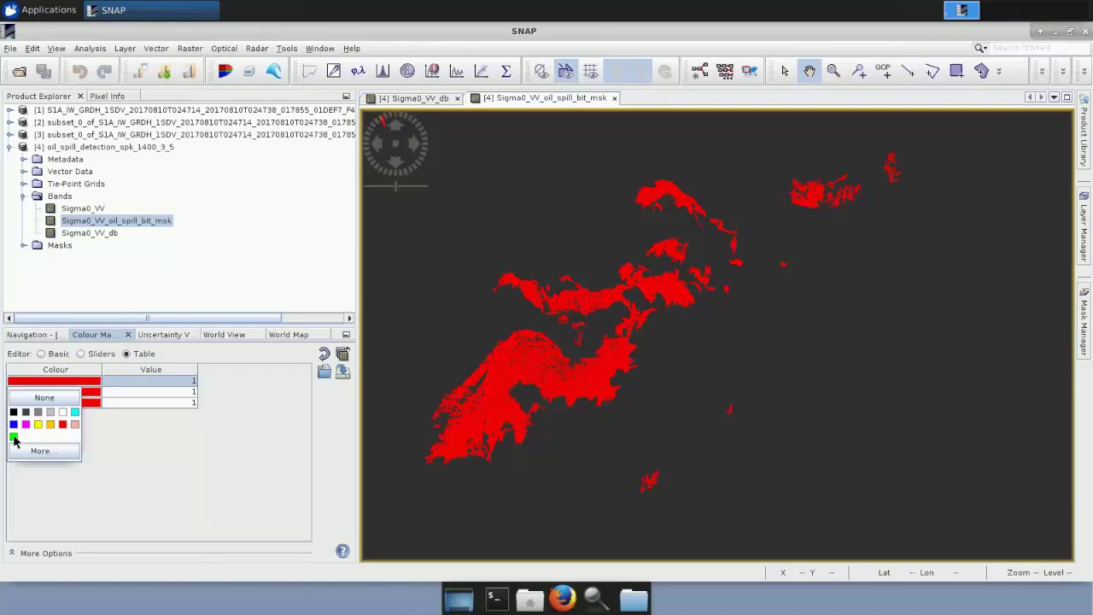
click(91, 402)
click(91, 402)
click(14, 460)
click(87, 406)
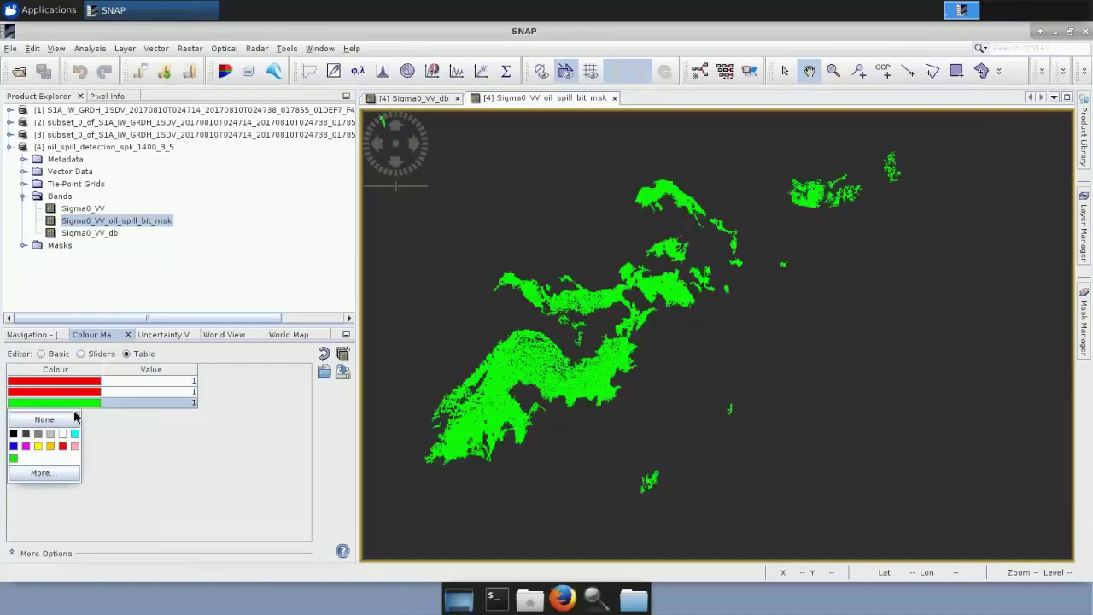
click(63, 445)
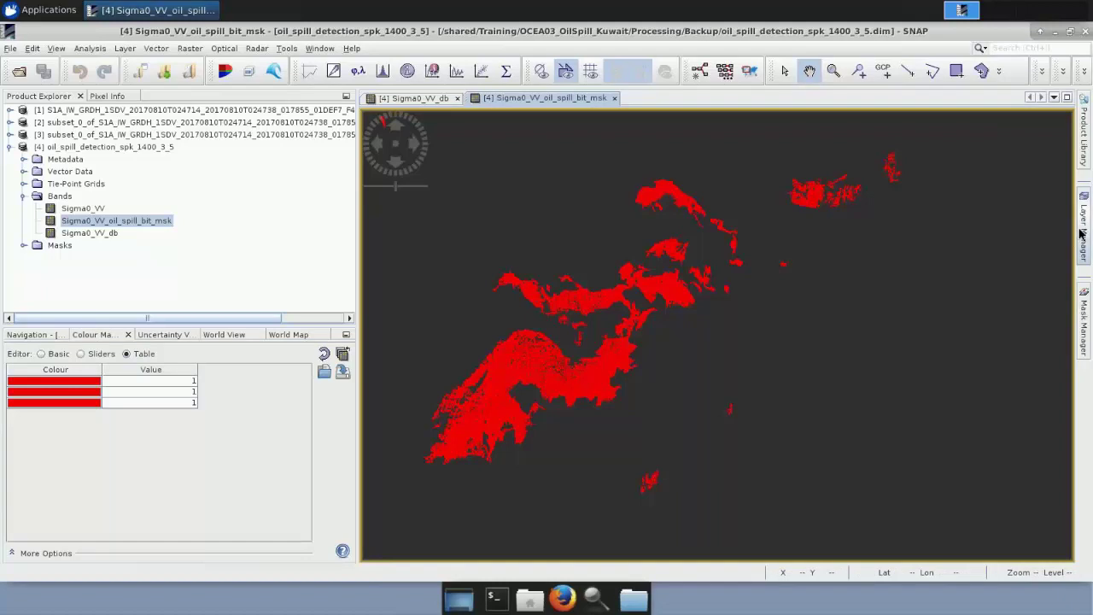
- Overlay the Sigma0_VV_oil_spill_bit_msk band on the Sigma0_VV_db view as a band image layer
click(1081, 235)
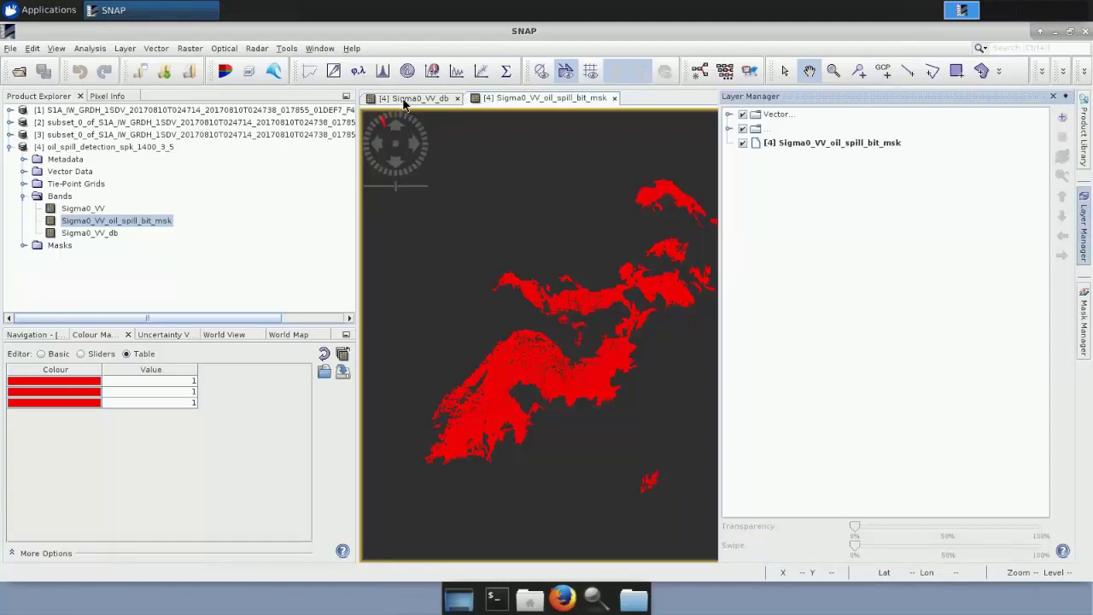
click(404, 99)
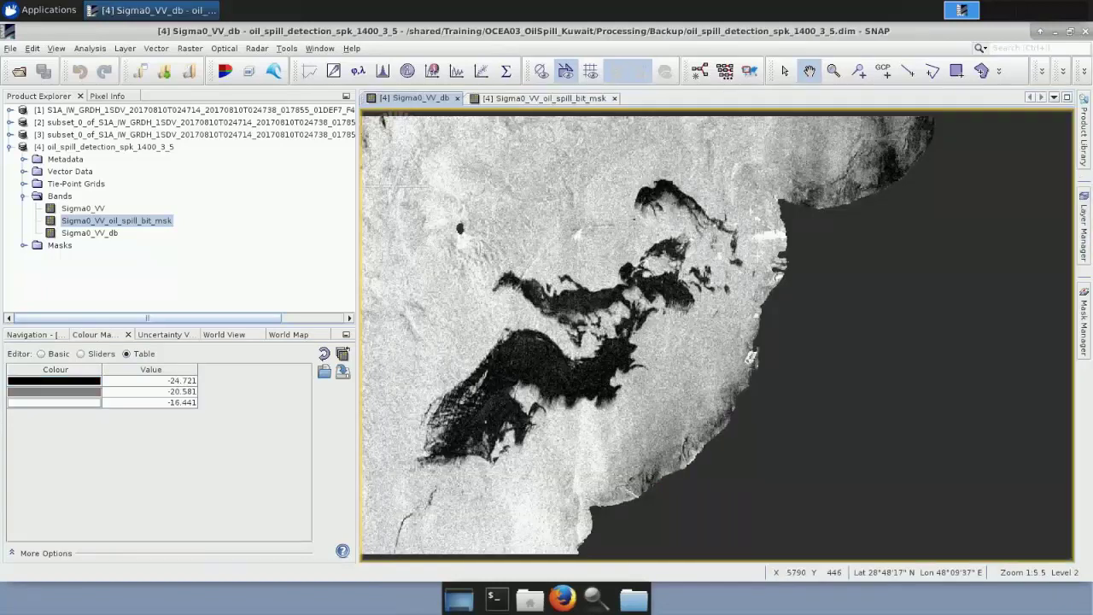
click(1083, 226)
click(1064, 118)
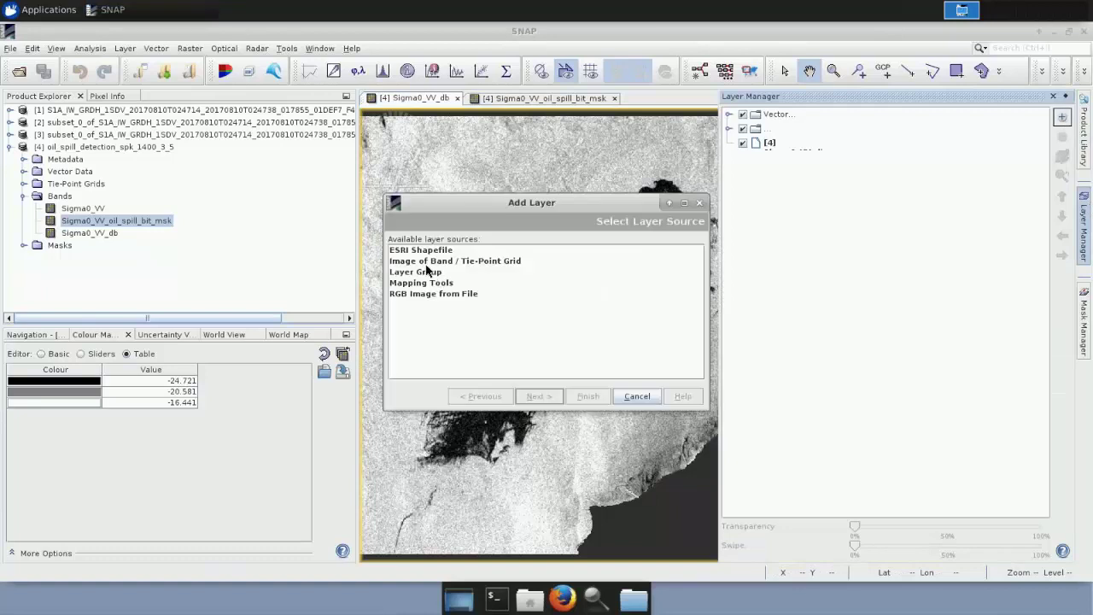
click(427, 261)
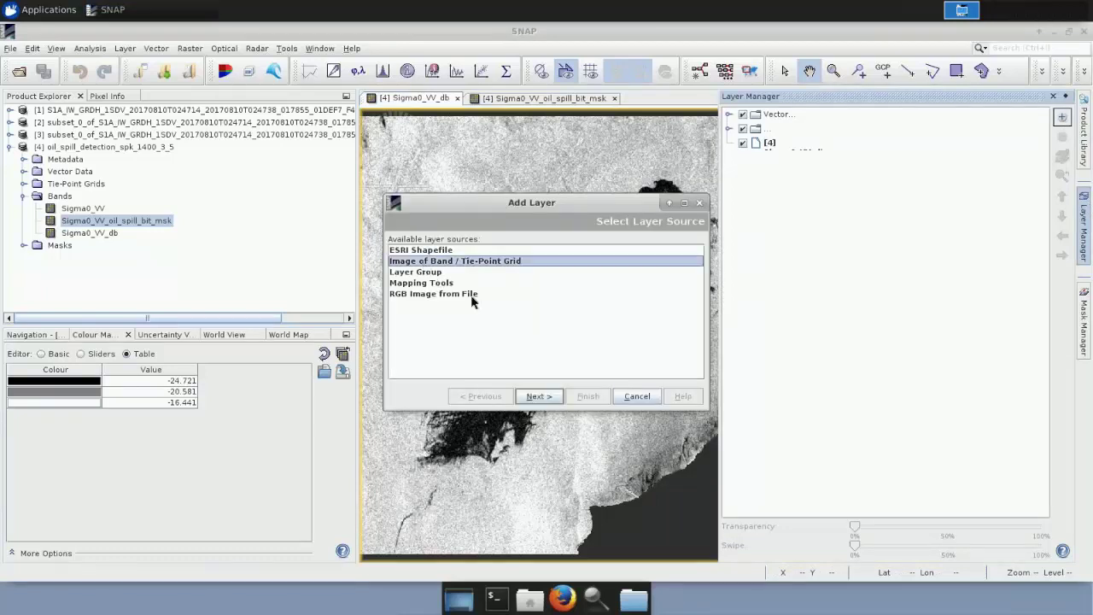
click(545, 398)
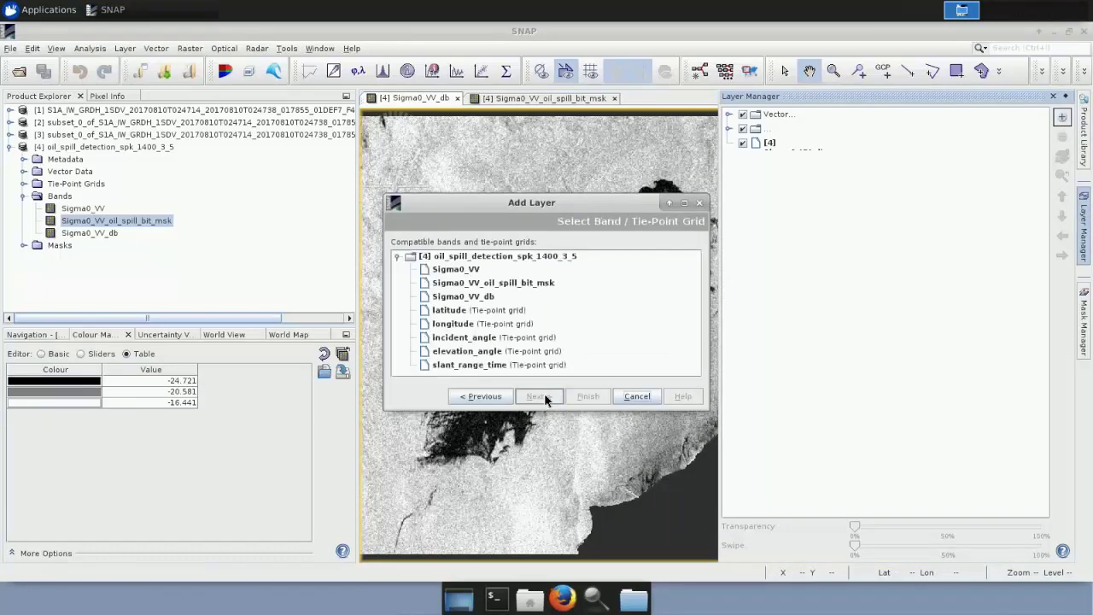
click(472, 285)
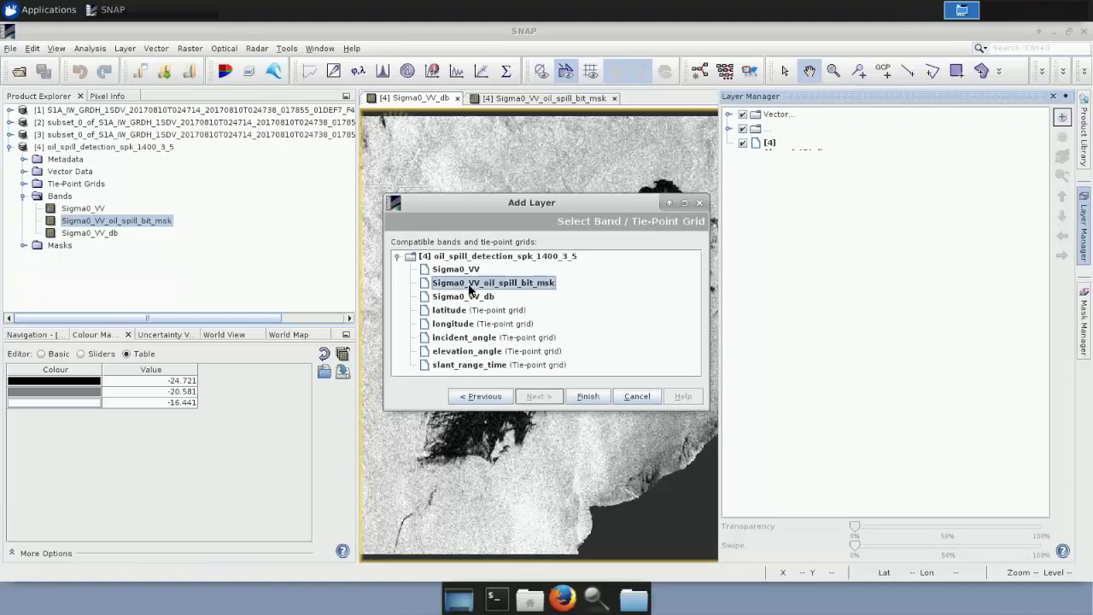
click(586, 395)
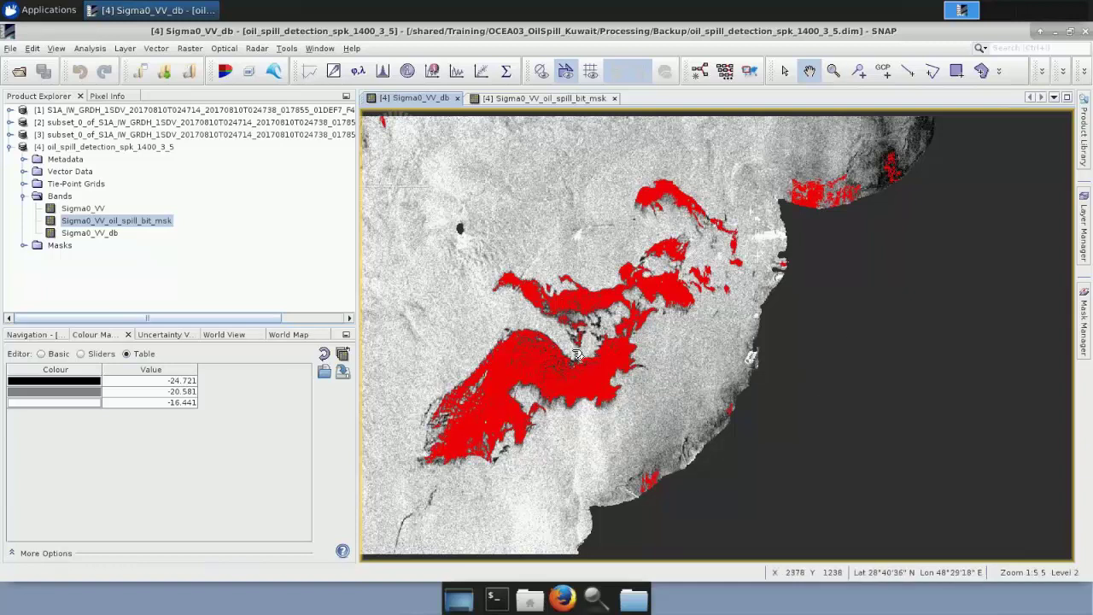
- Examine how closely the red oil spill mask follows the slick's edges, and check the gaps and unmasked dark patches around its lower end
drag(508, 406, 565, 371)
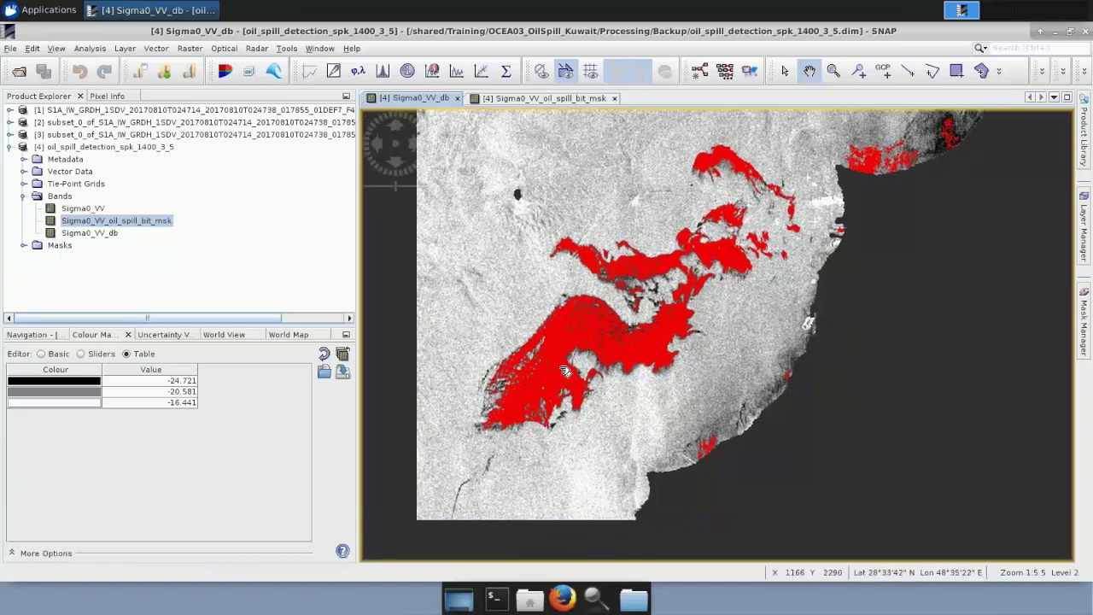
scroll(566, 372, up, 2)
drag(696, 364, 546, 358)
scroll(614, 299, up, 5)
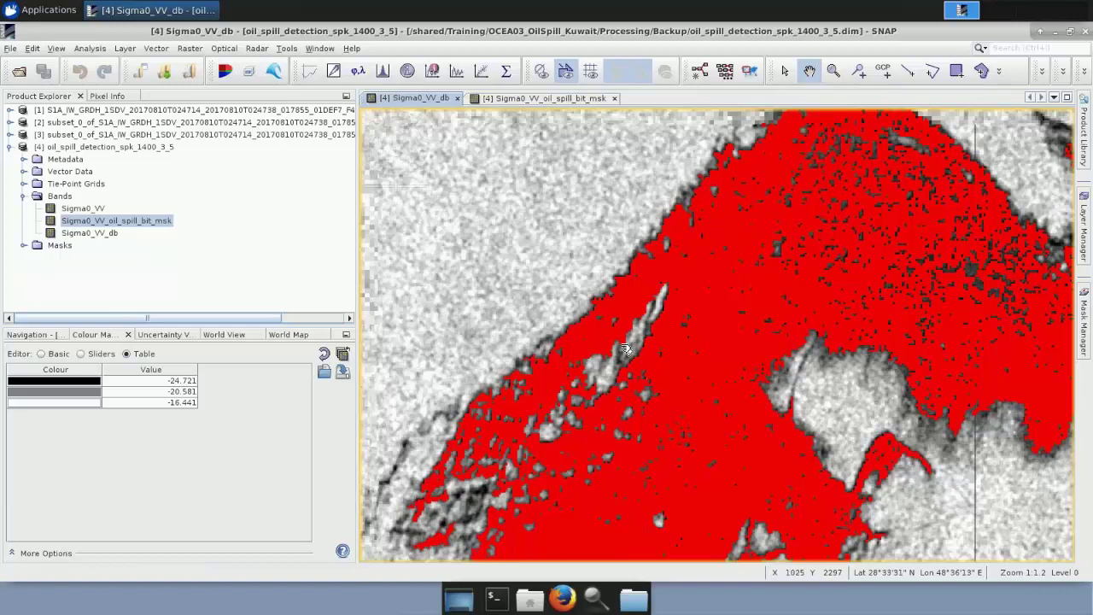
drag(625, 350, 688, 183)
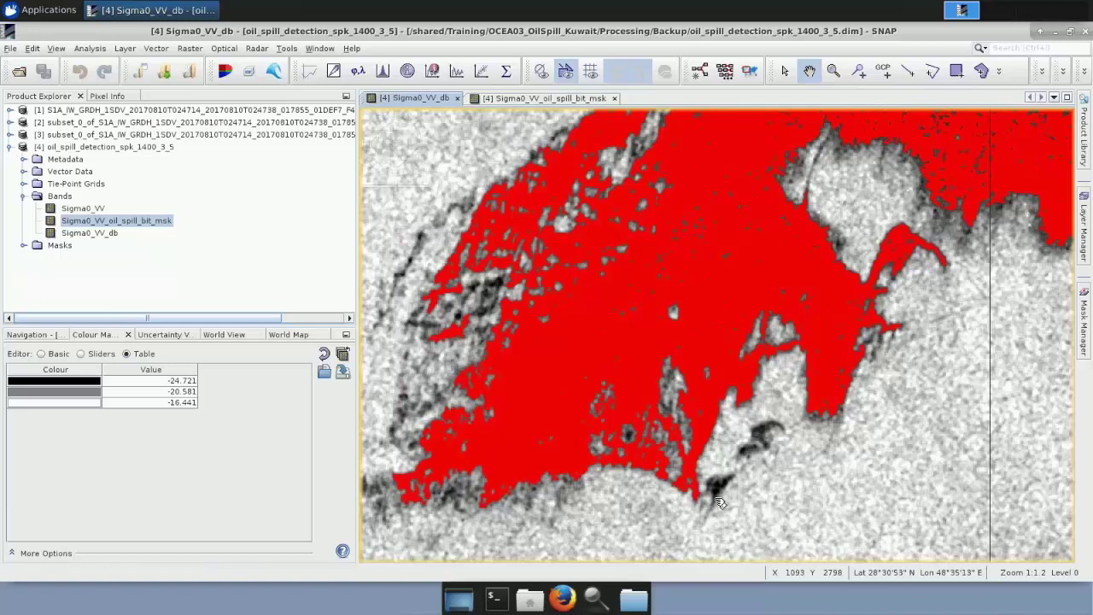
scroll(720, 504, up, 1)
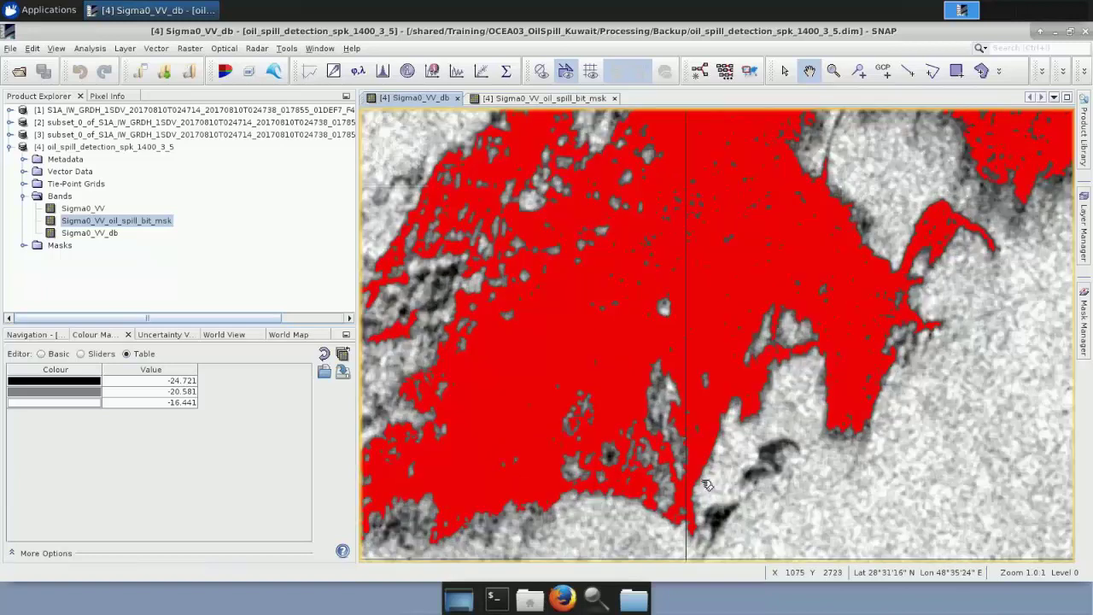
scroll(707, 485, down, 2)
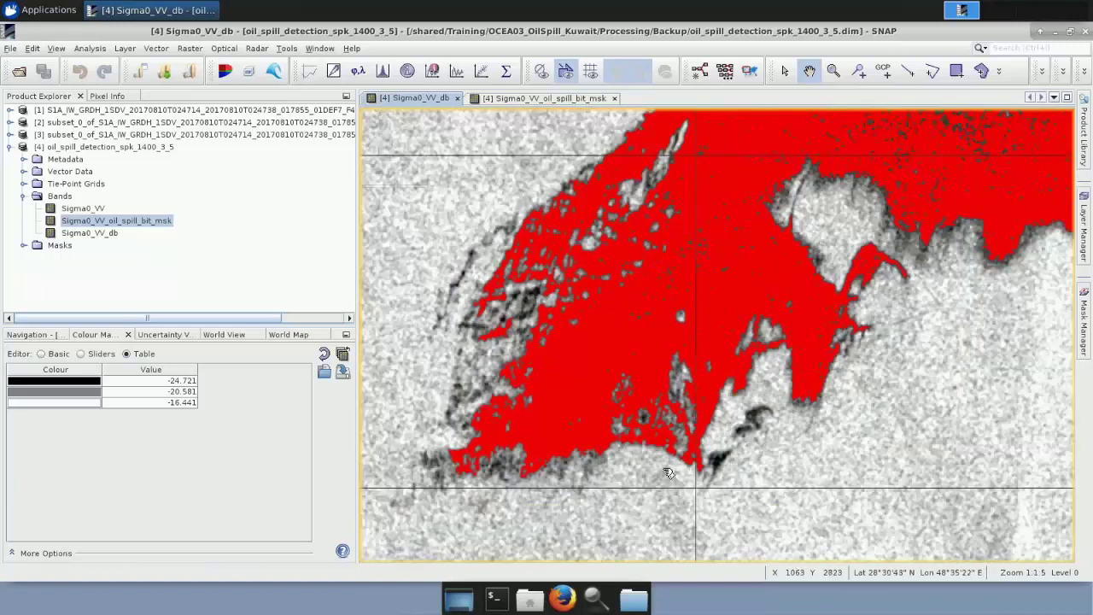
scroll(651, 433, up, 1)
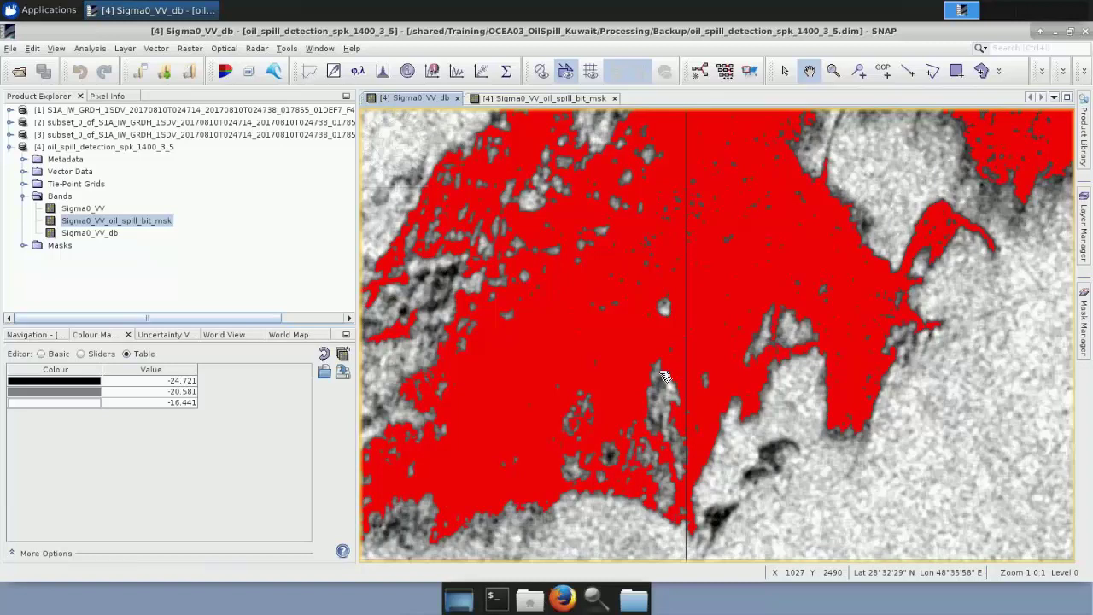
scroll(662, 389, up, 2)
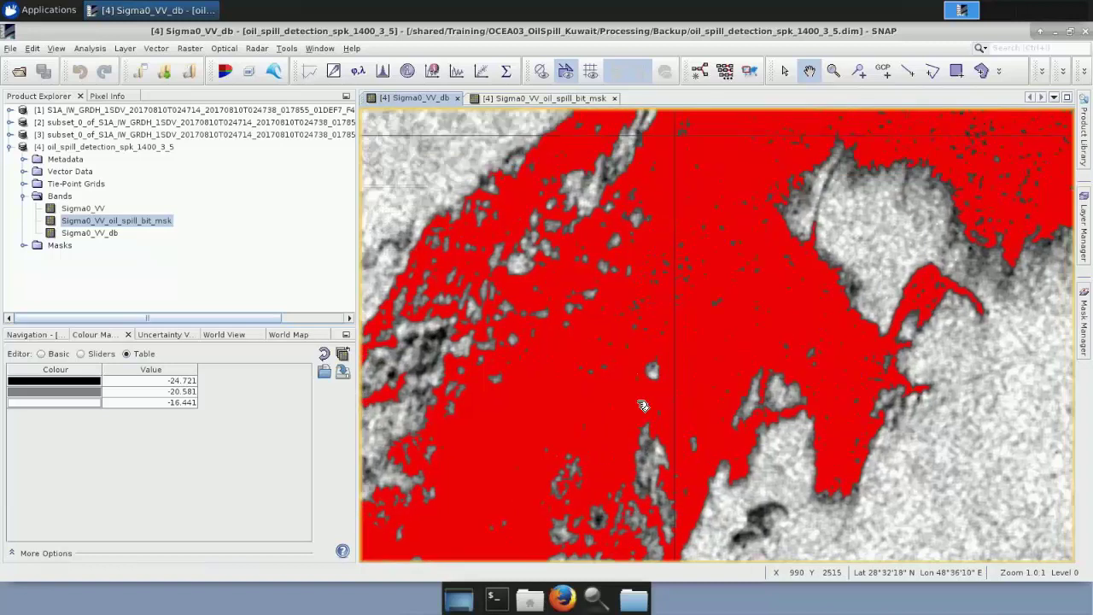
scroll(649, 401, up, 2)
scroll(683, 391, down, 3)
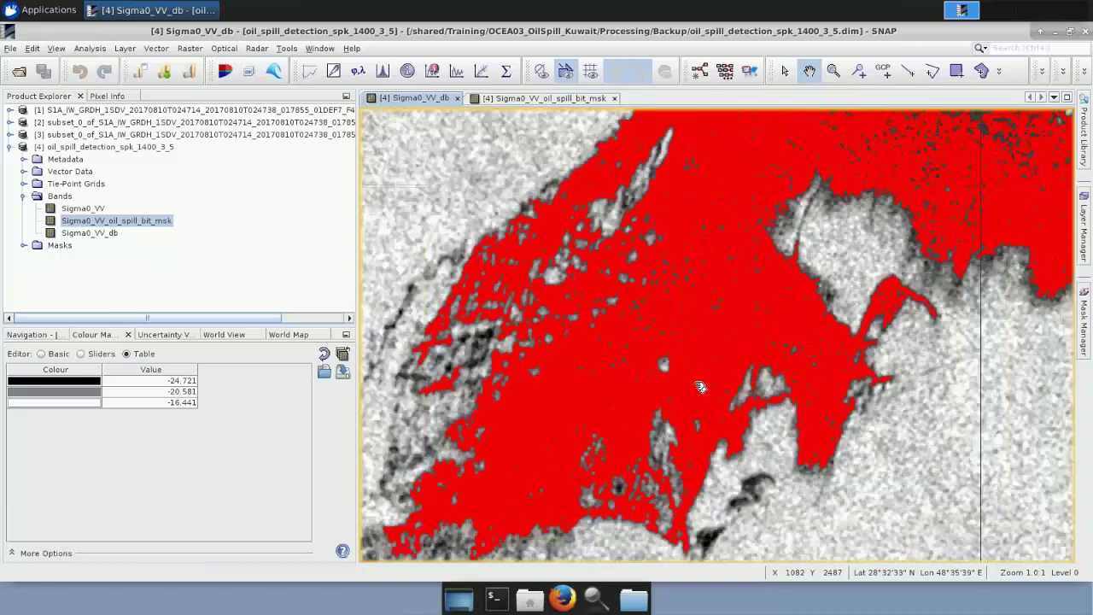
scroll(698, 387, down, 2)
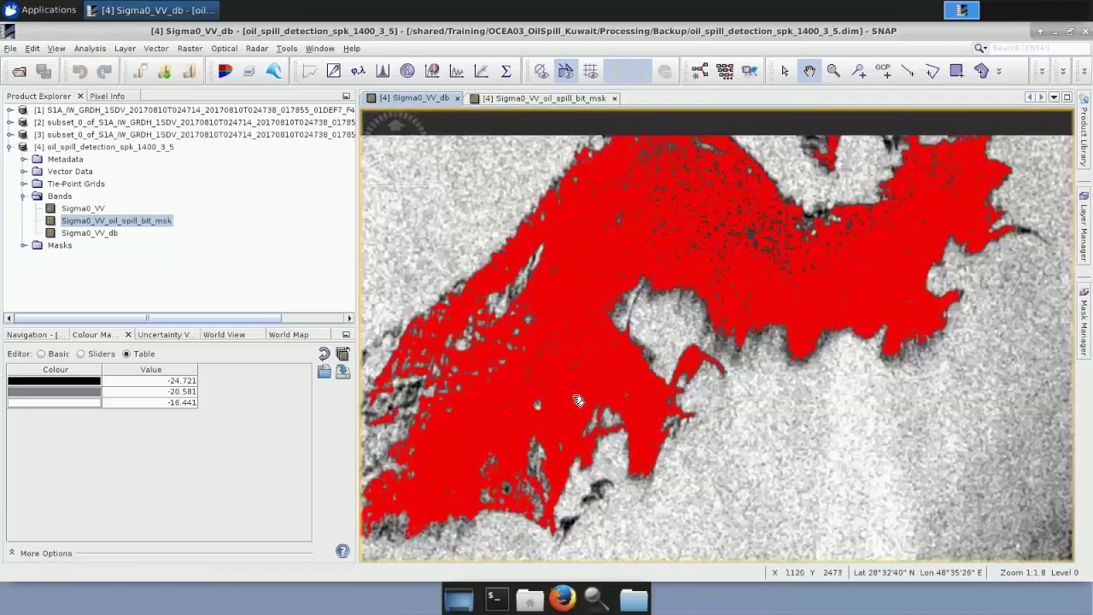
- Examine the red oil spill mask around the main slick, its northern branches and the coastline, then across the whole Sigma0_VV_db scene
drag(647, 367, 727, 320)
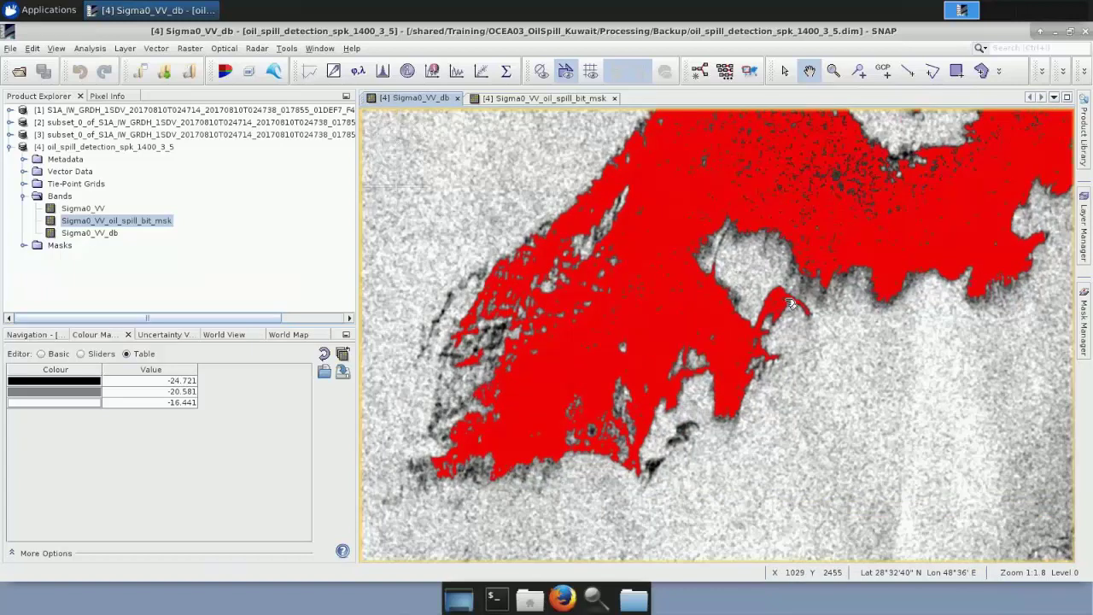
drag(790, 303, 765, 322)
scroll(836, 278, down, 1)
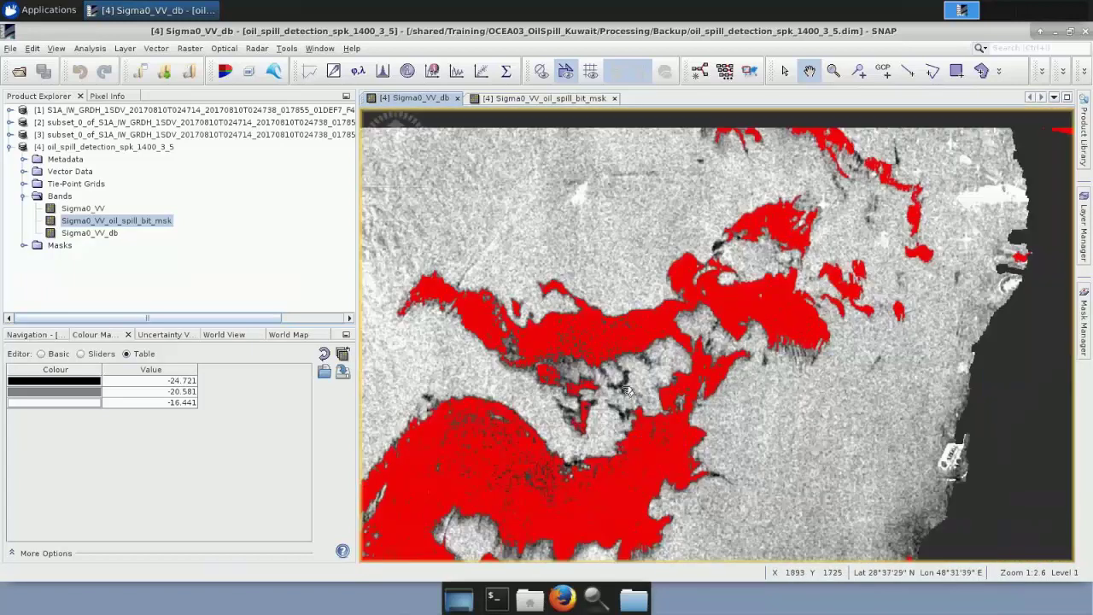
drag(670, 350, 642, 308)
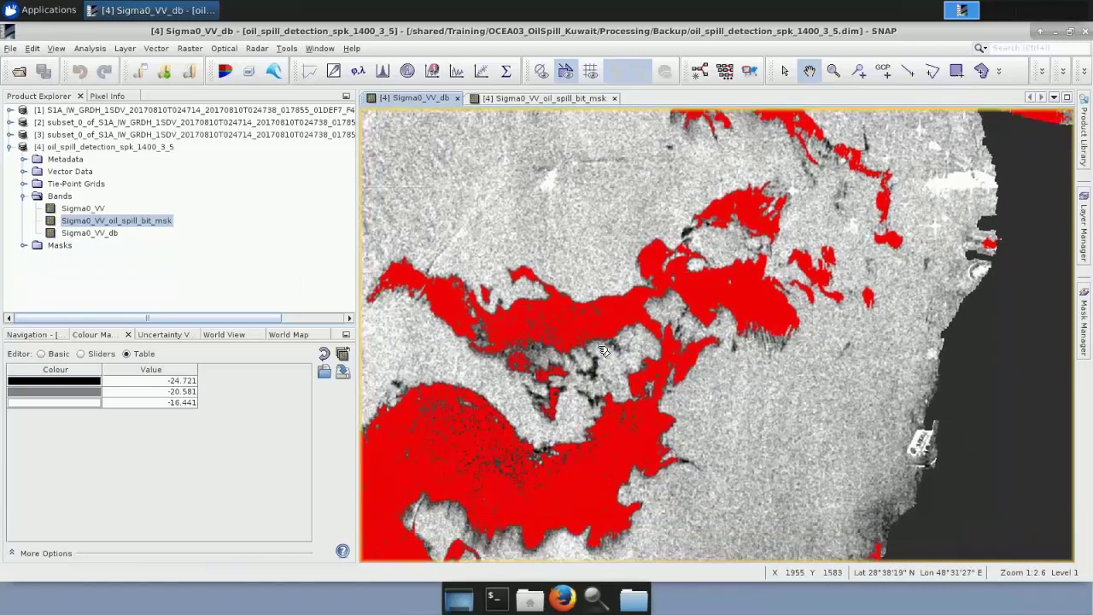
scroll(603, 350, down, 2)
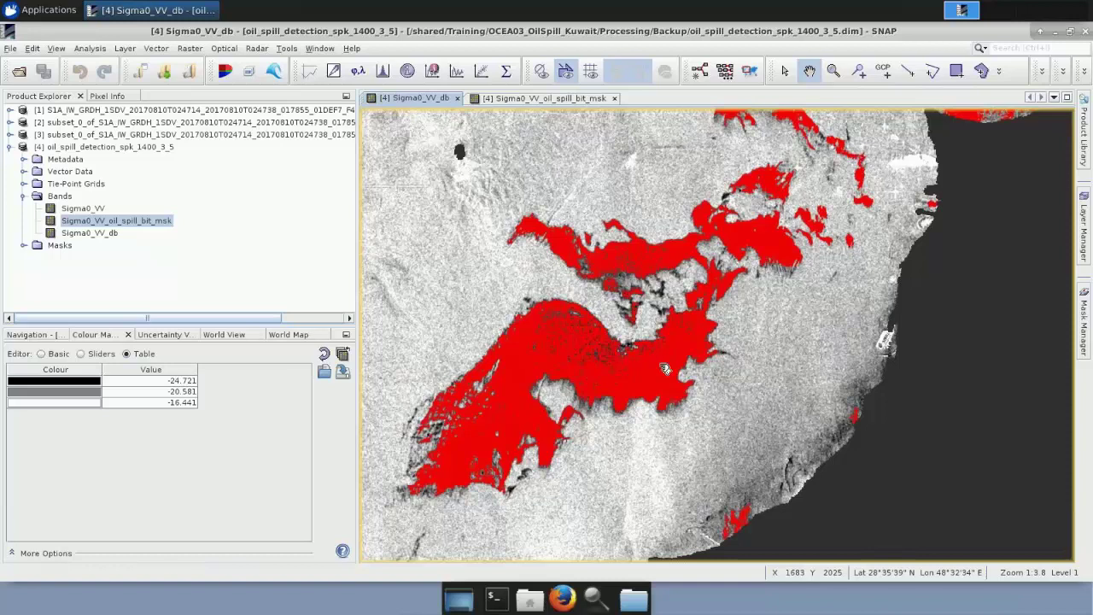
drag(674, 404, 553, 407)
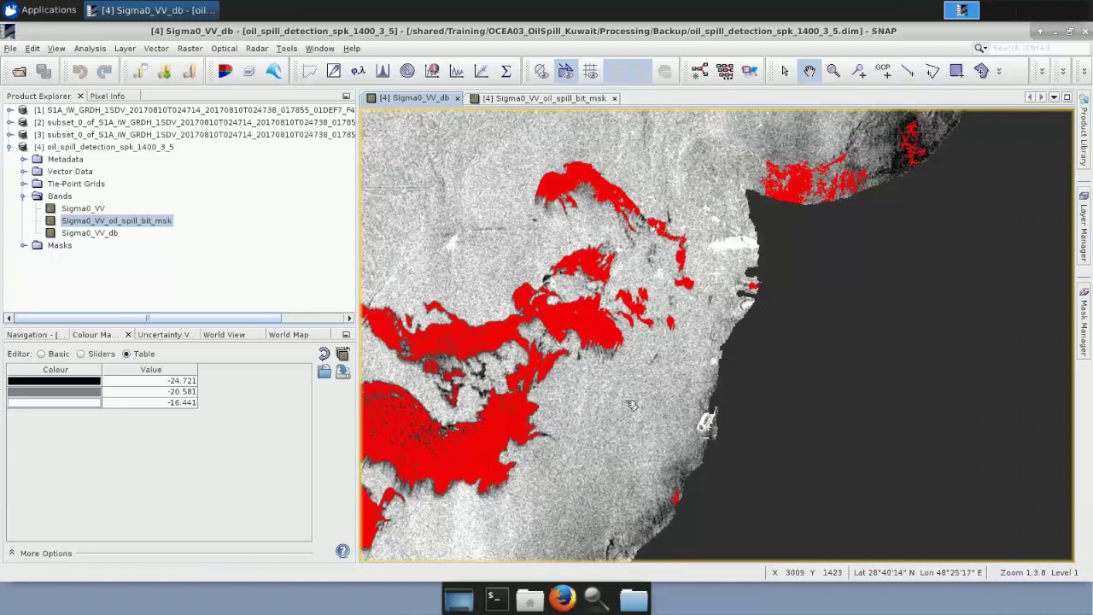
scroll(635, 345, down, 5)
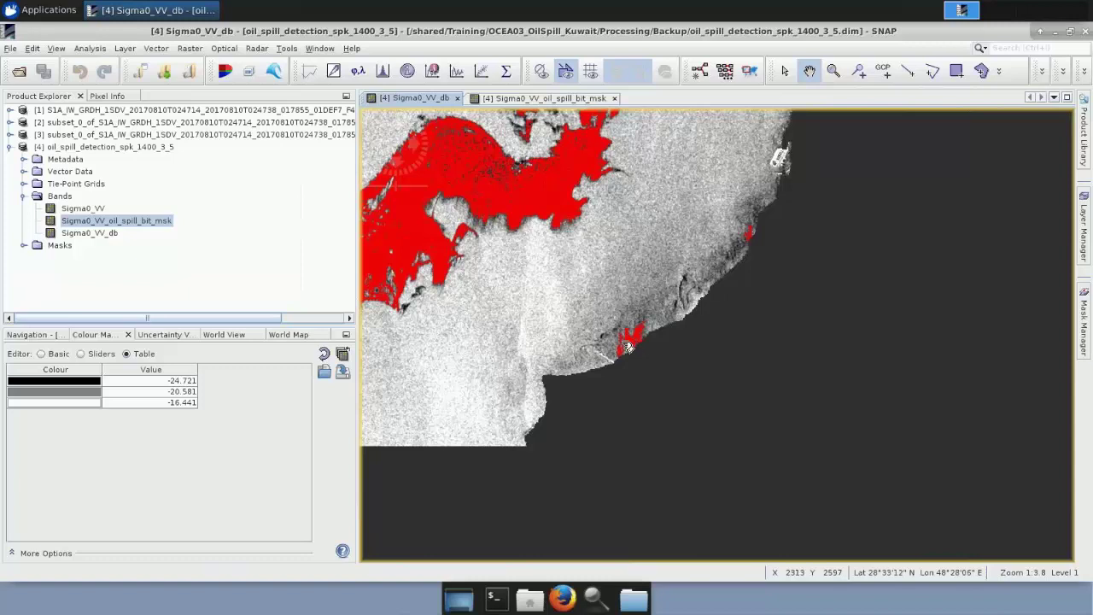
scroll(628, 349, up, 1)
drag(627, 348, 631, 440)
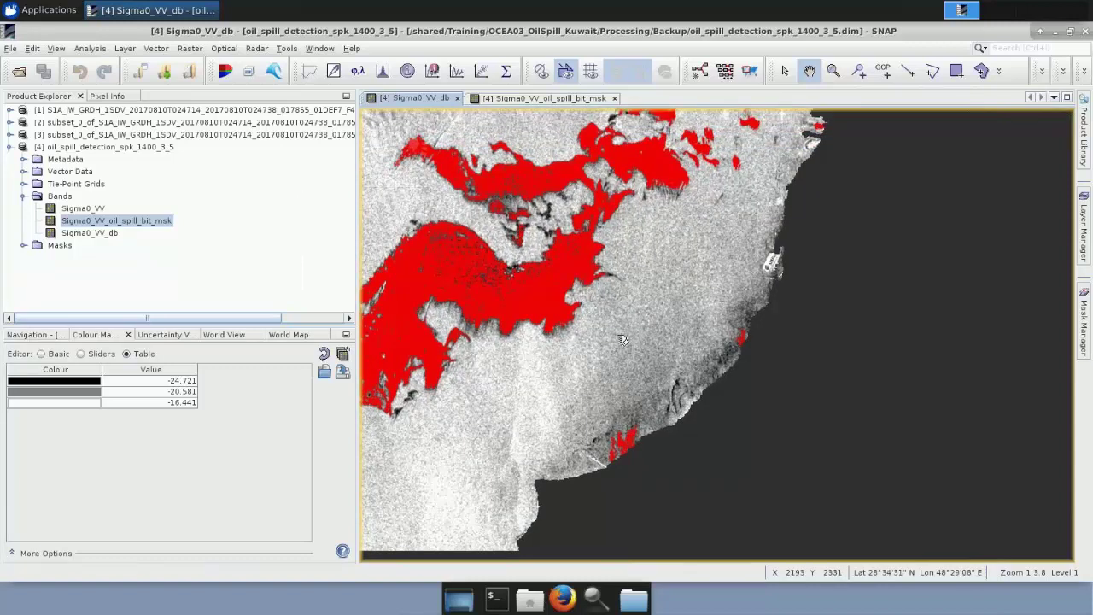
drag(638, 336, 678, 338)
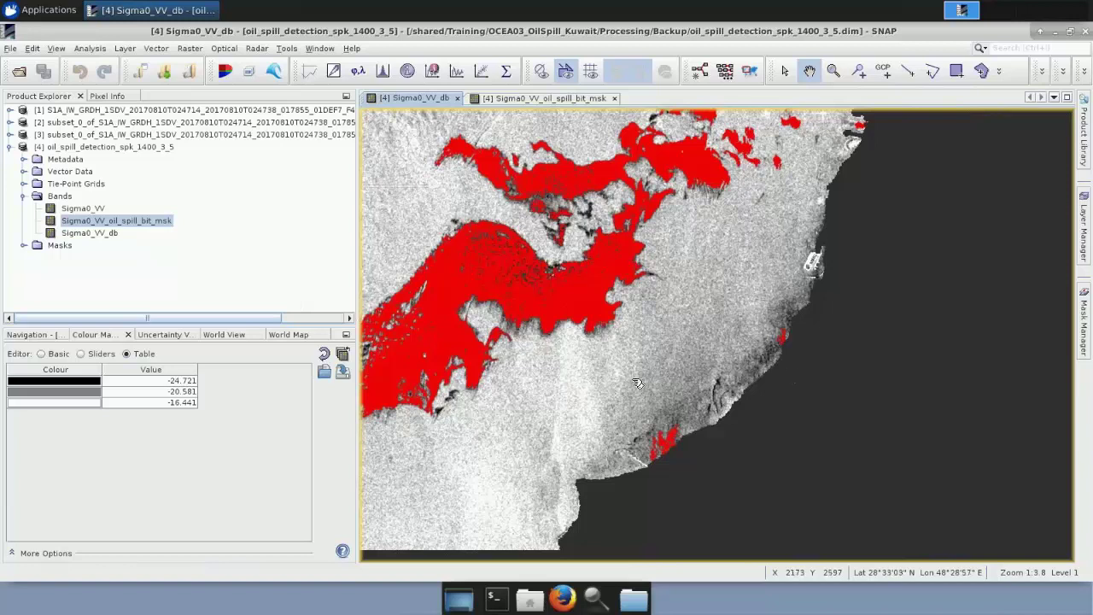
scroll(637, 383, down, 1)
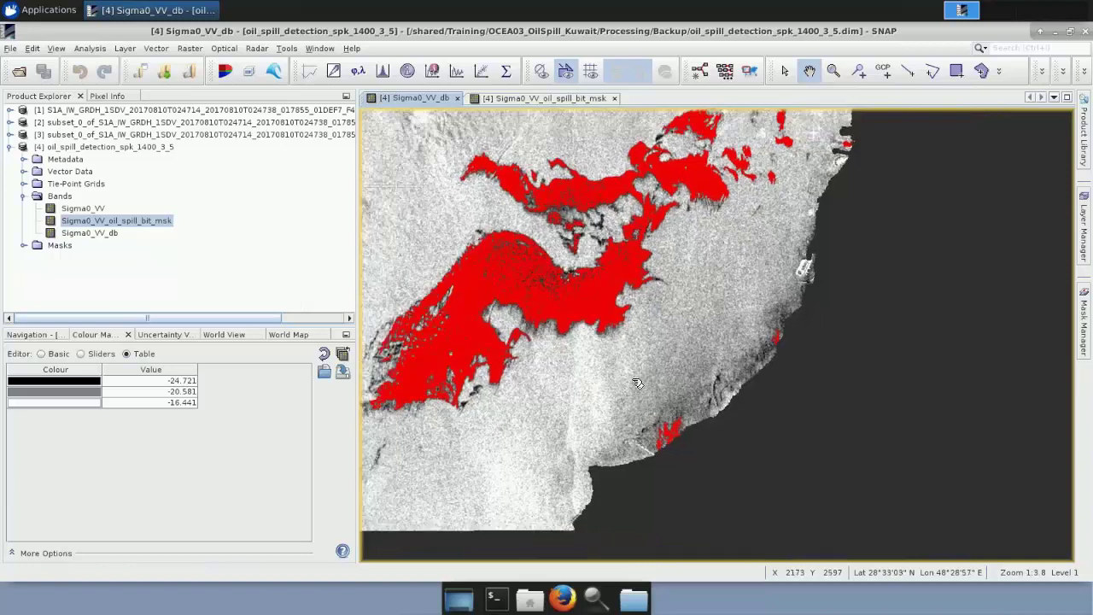
scroll(637, 383, down, 1)
drag(637, 291, 637, 379)
scroll(638, 380, down, 1)
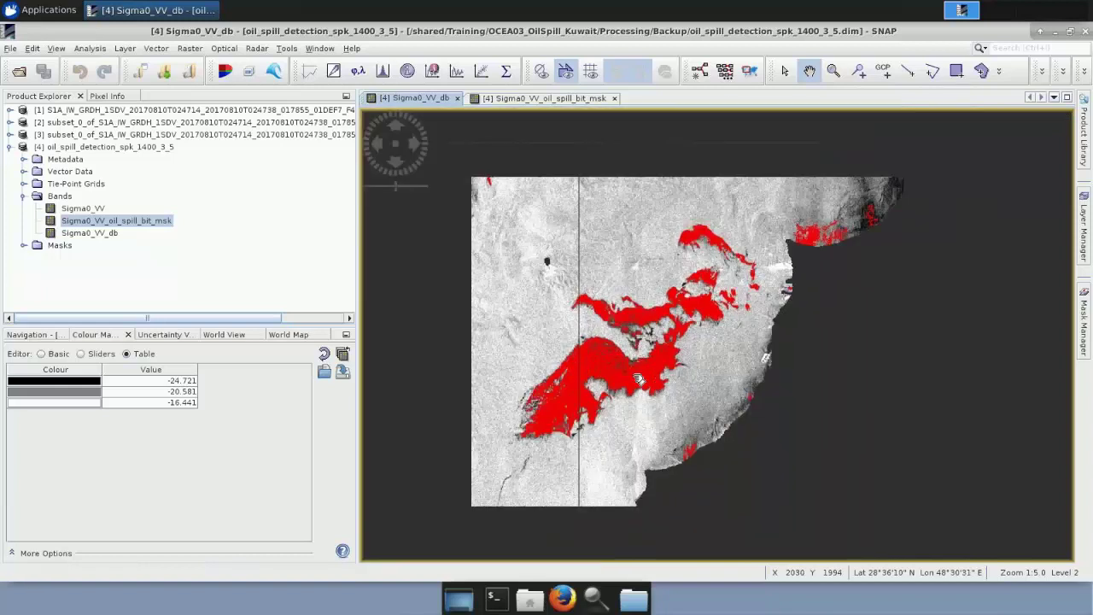
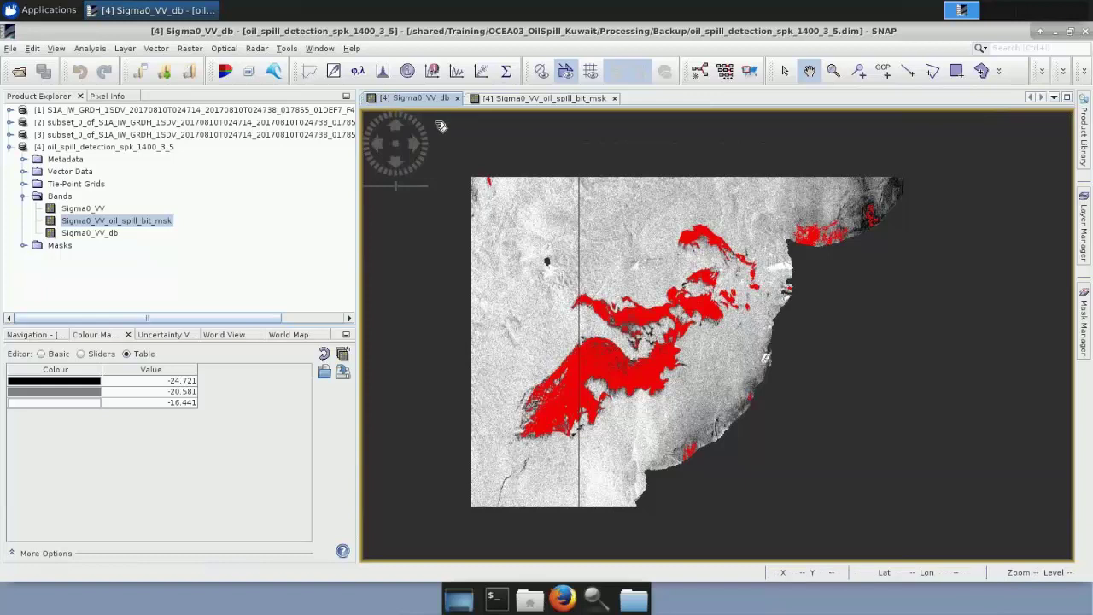
- Start a Geolocation-Grid Ellipsoid Correction of oil_spill_detection_spk_1400_3_5 and set its output directory to shared/Training/OCEA03_OilSpill_Kuwait/Processing
click(258, 48)
mouse_move(288, 116)
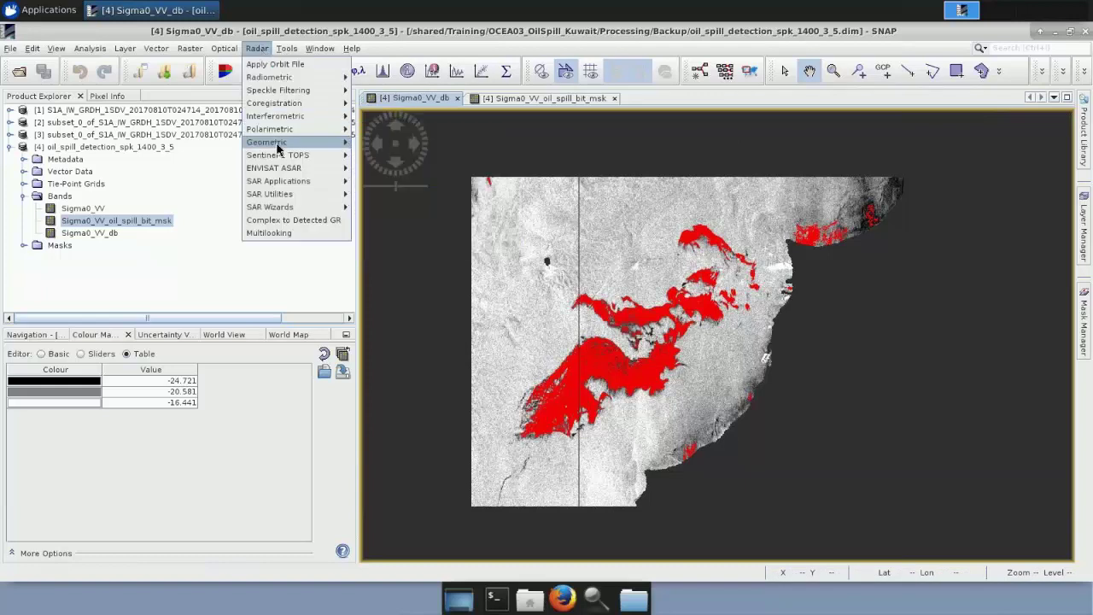
mouse_move(282, 143)
mouse_move(434, 145)
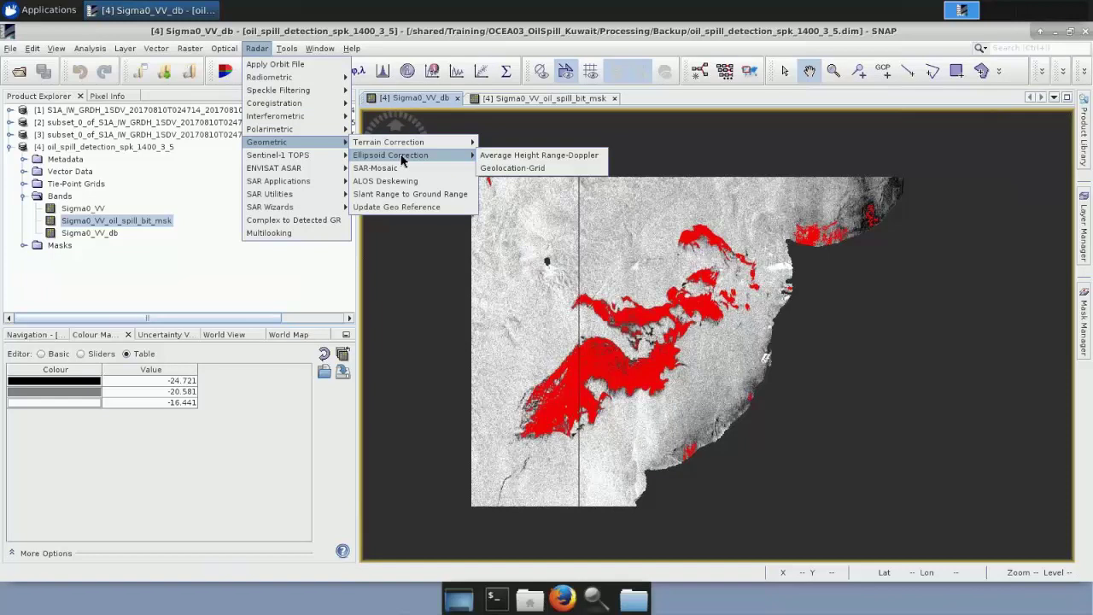
click(506, 169)
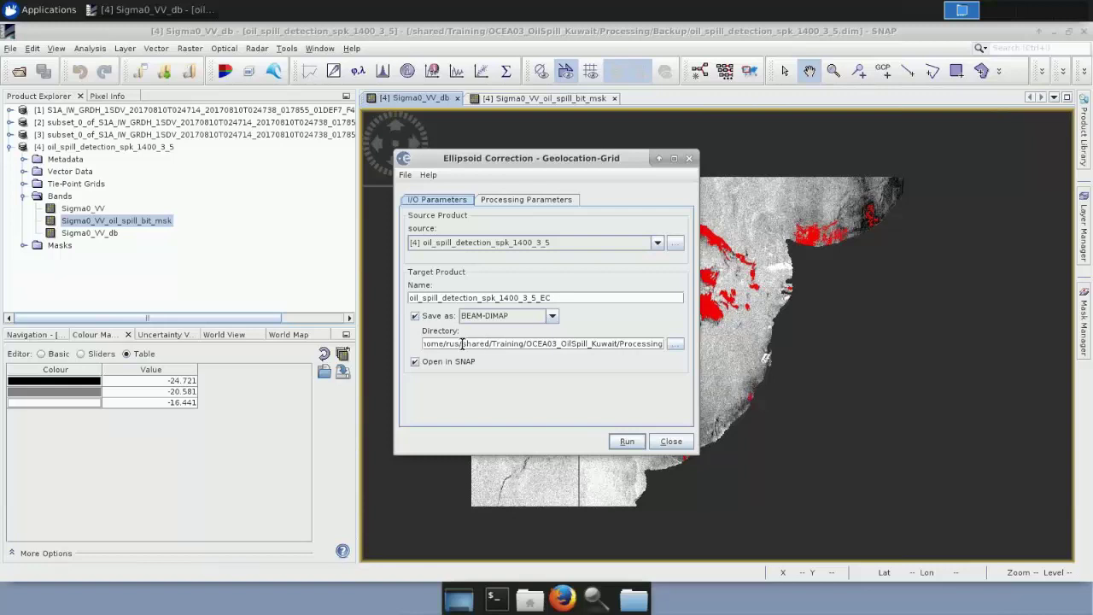
drag(462, 343, 383, 341)
key(BackSpace)
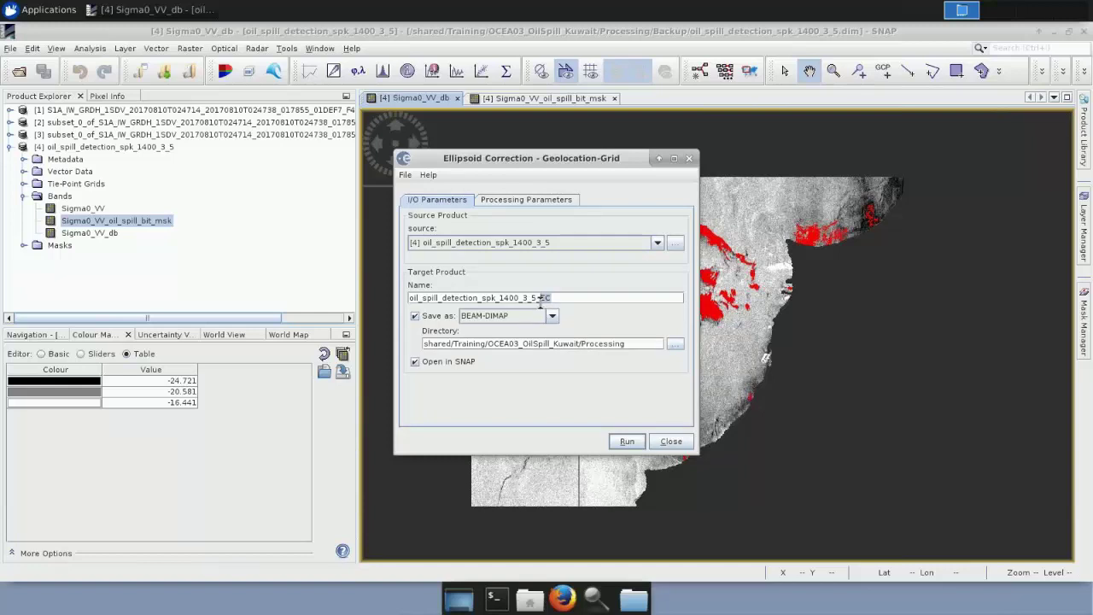
- Set the correction's map projection to UTM / WGS 84 (Automatic) and close the dialog without running it
click(520, 200)
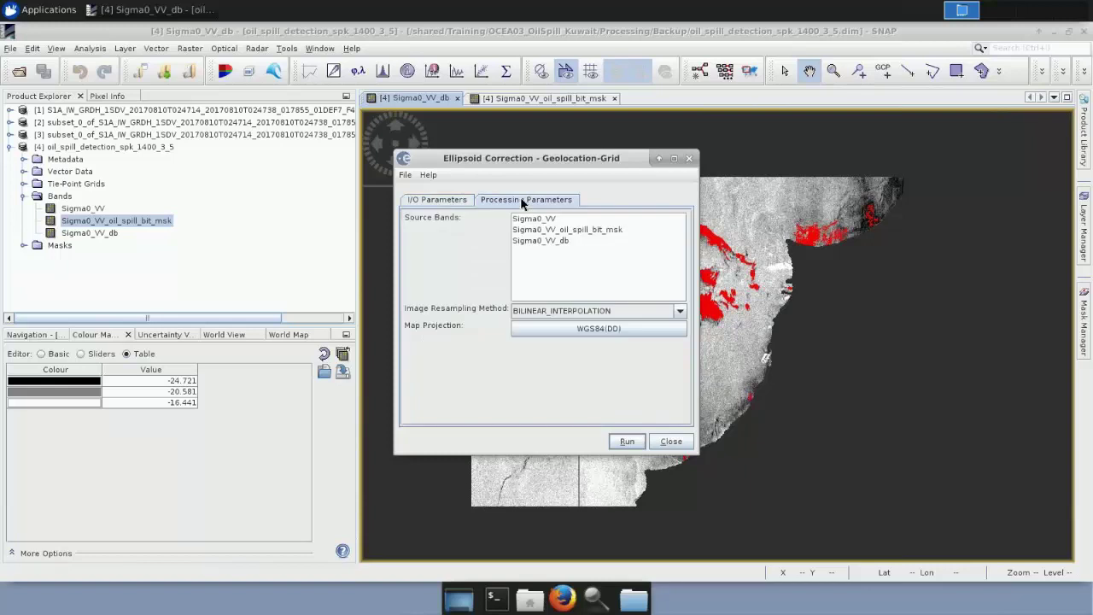
click(581, 332)
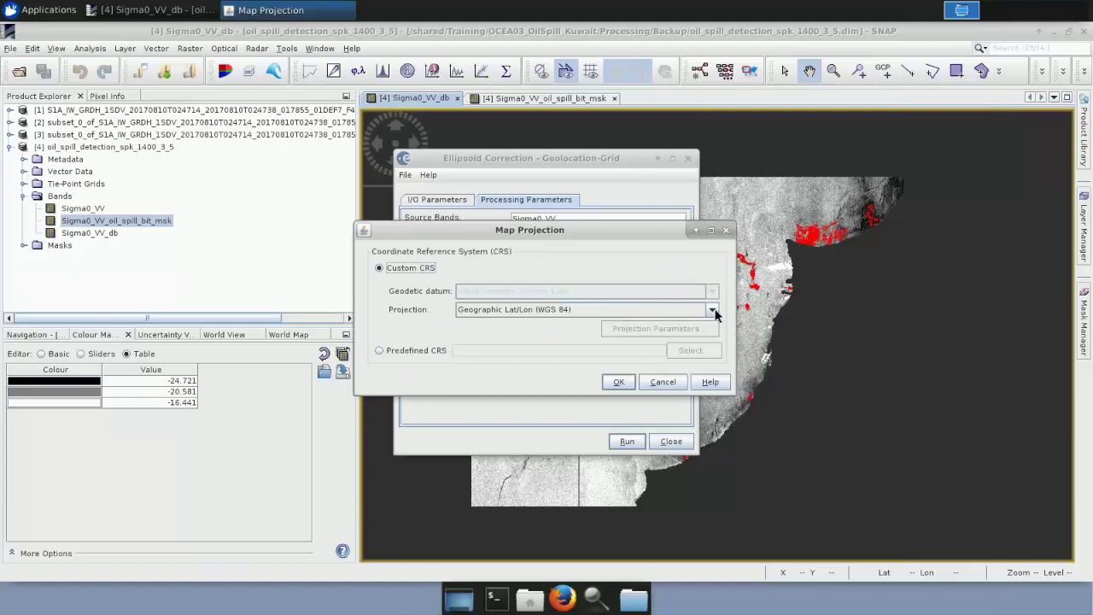
click(713, 310)
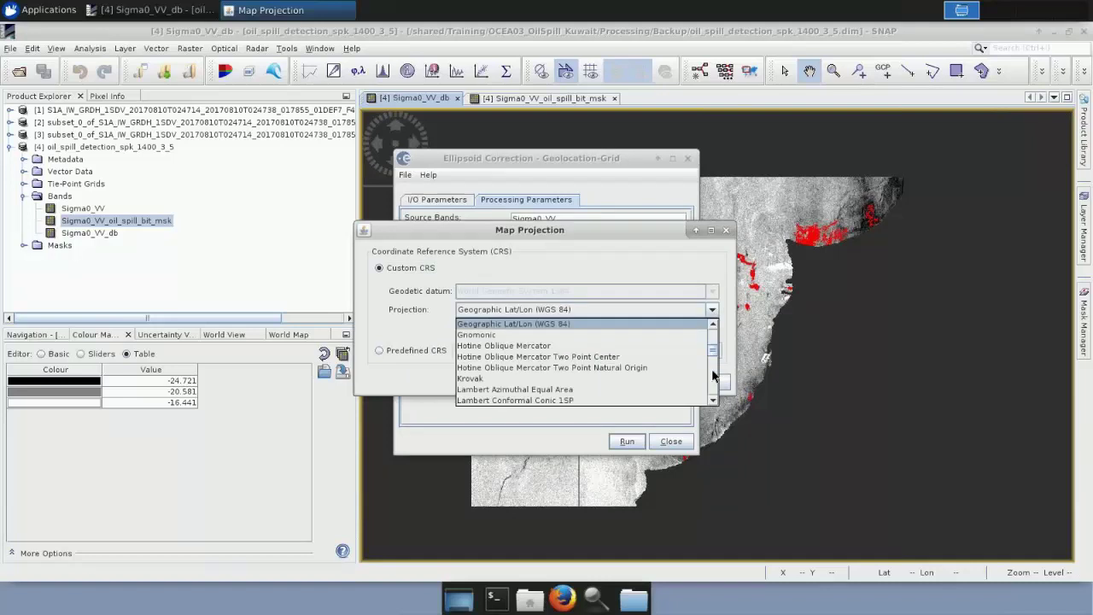
scroll(713, 376, down, 5)
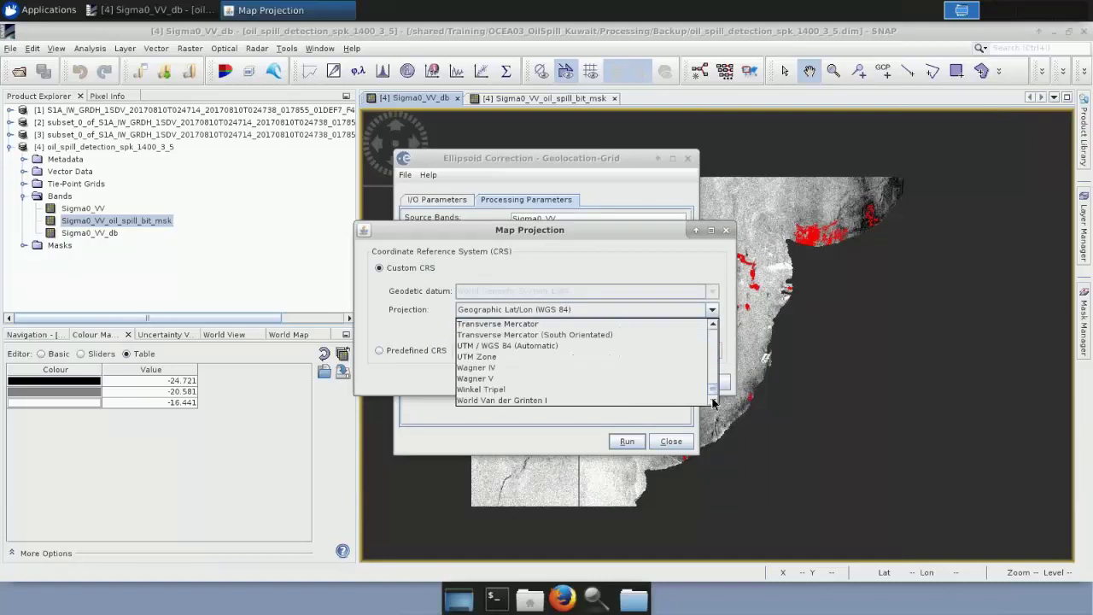
click(519, 346)
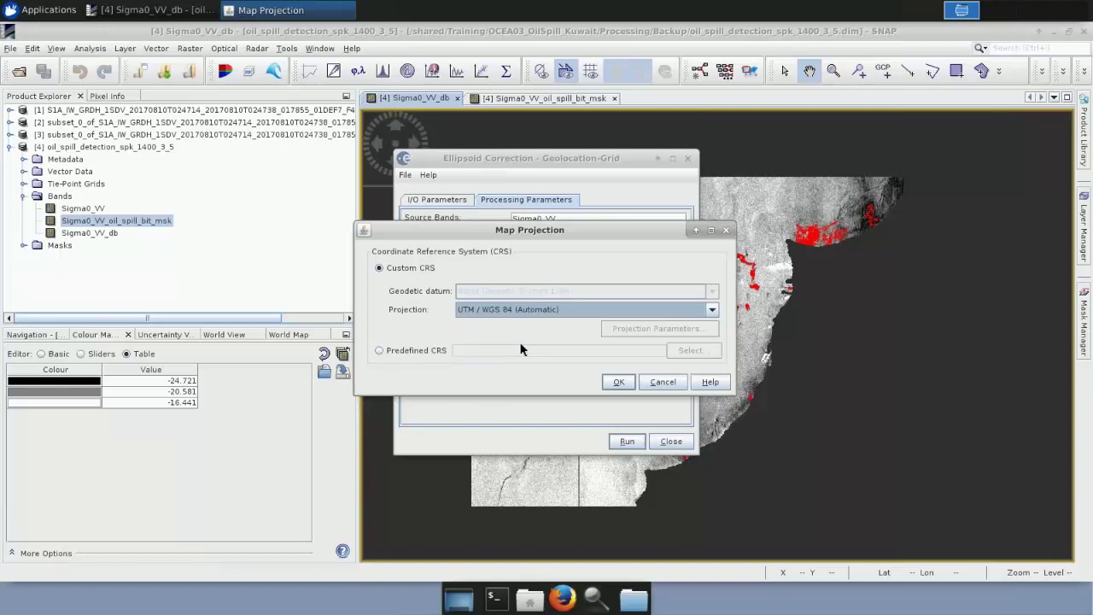
click(629, 388)
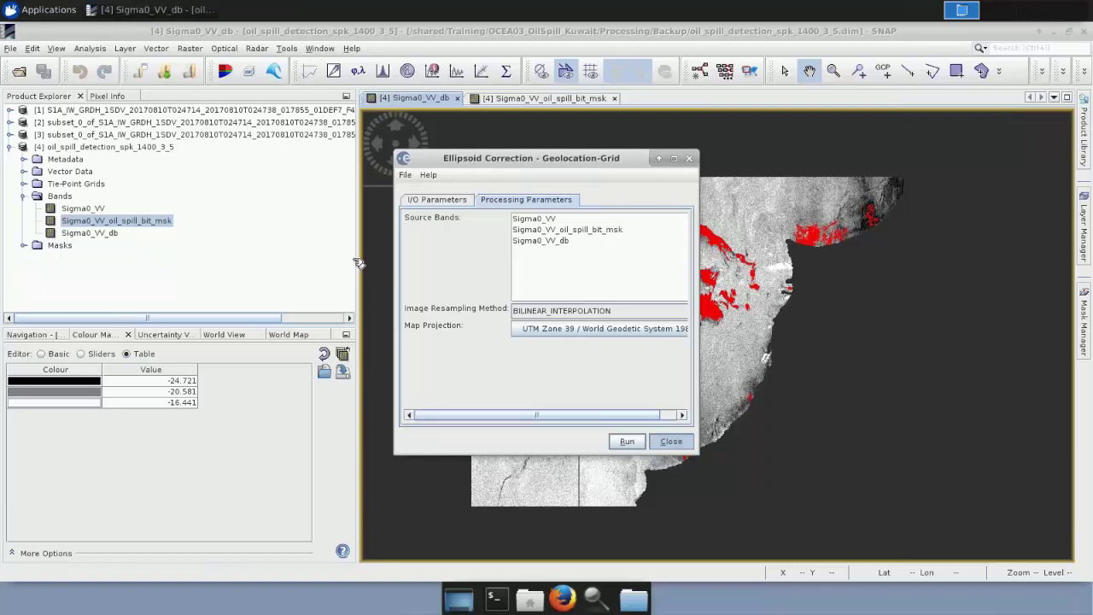
click(672, 442)
- Open the product oil_spill_detection_spk_1400_3_5_EC.dim from the Backup folder
click(19, 71)
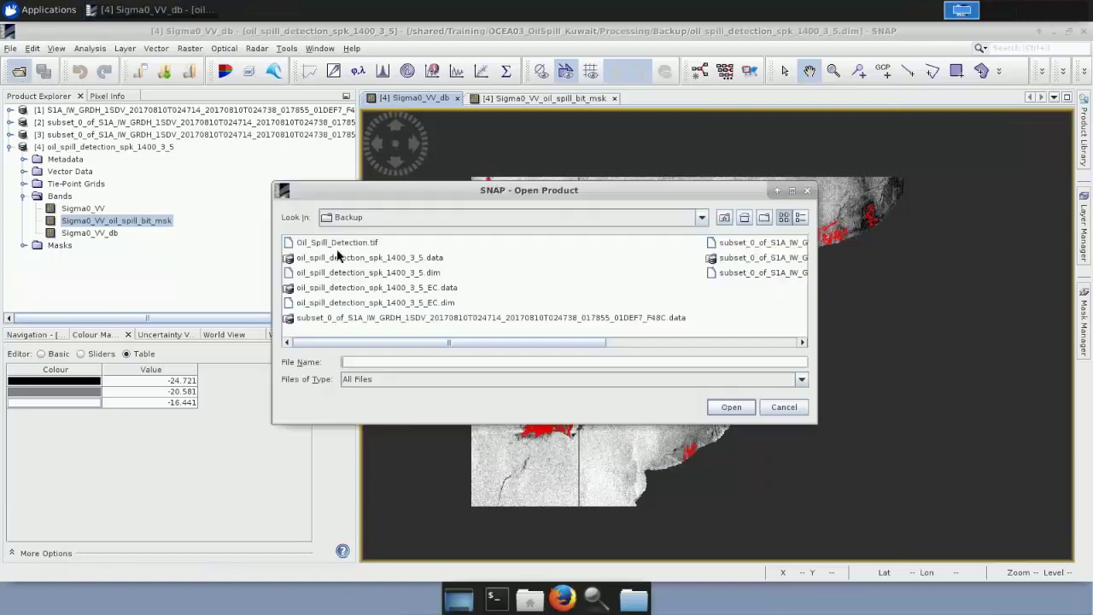
click(397, 301)
double_click(396, 302)
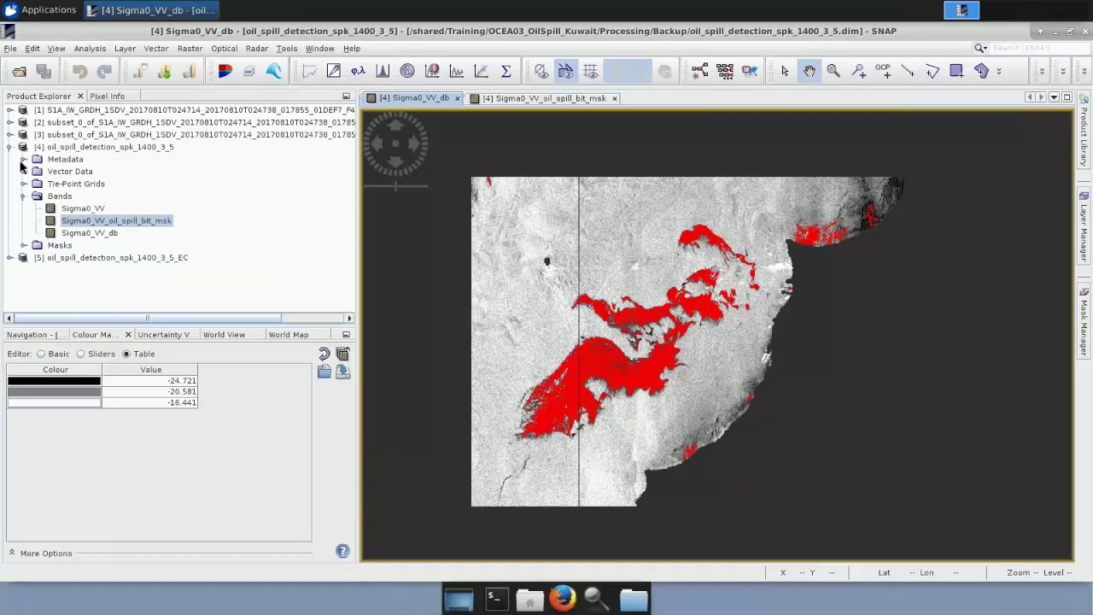
- Close the old image views and display the Sigma0_VV_db band of oil_spill_detection_spk_1400_3_5_EC
click(614, 99)
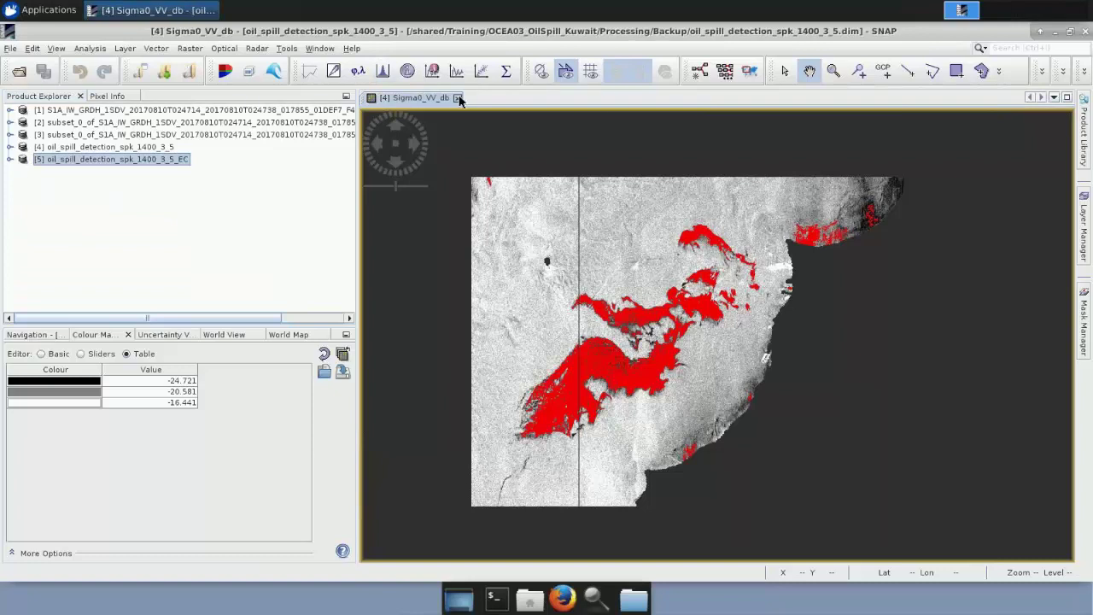
click(10, 160)
click(24, 196)
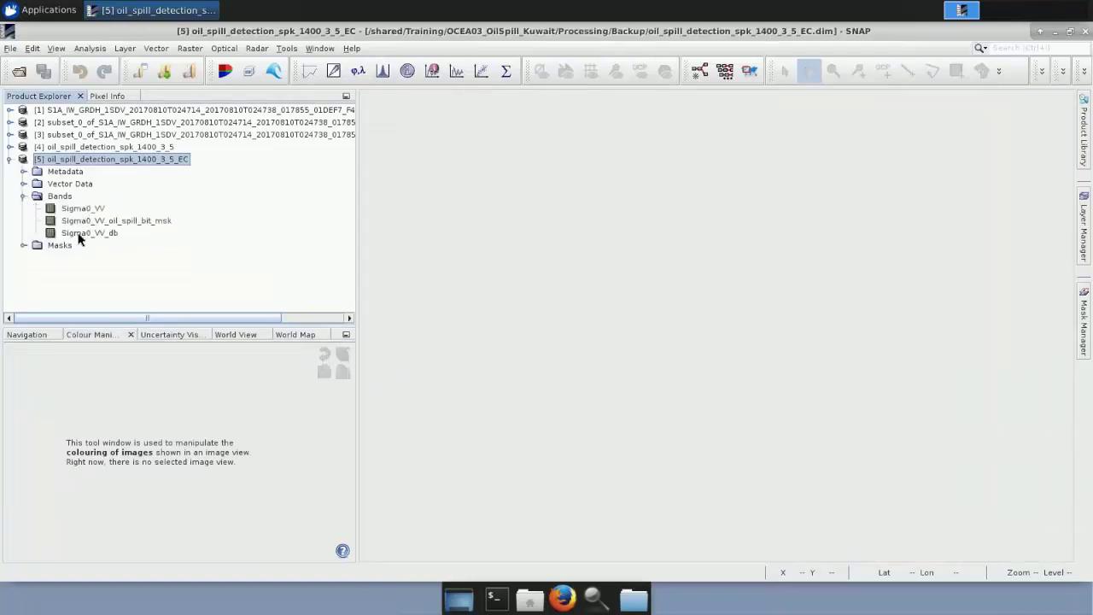
double_click(78, 234)
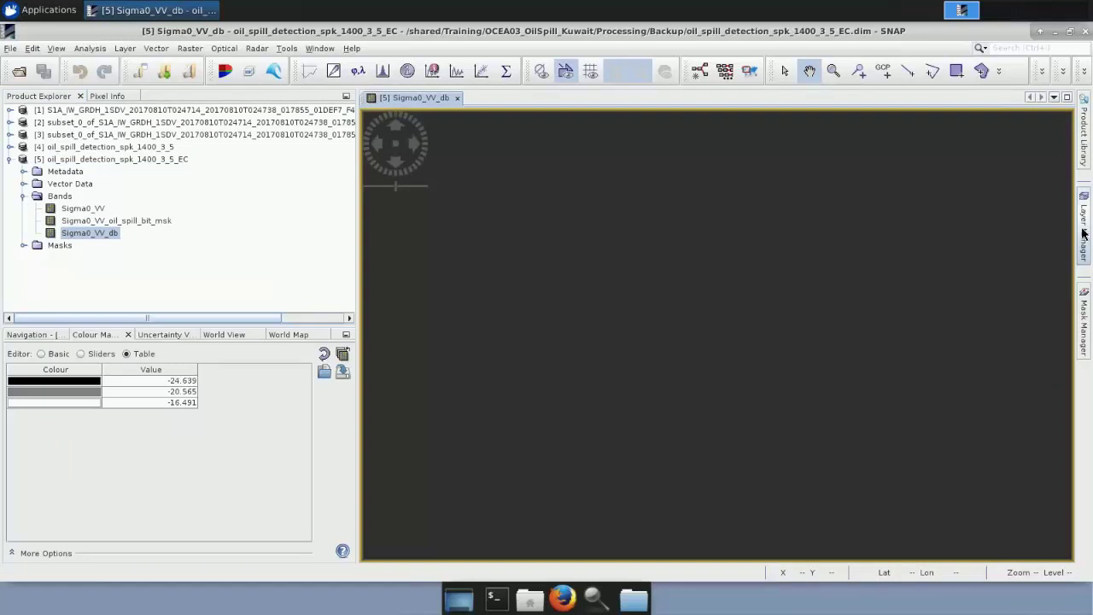
- Overlay the corrected product's Sigma0_VV_oil_spill_bit_msk band on its Sigma0_VV_db view as a band image layer
click(1082, 232)
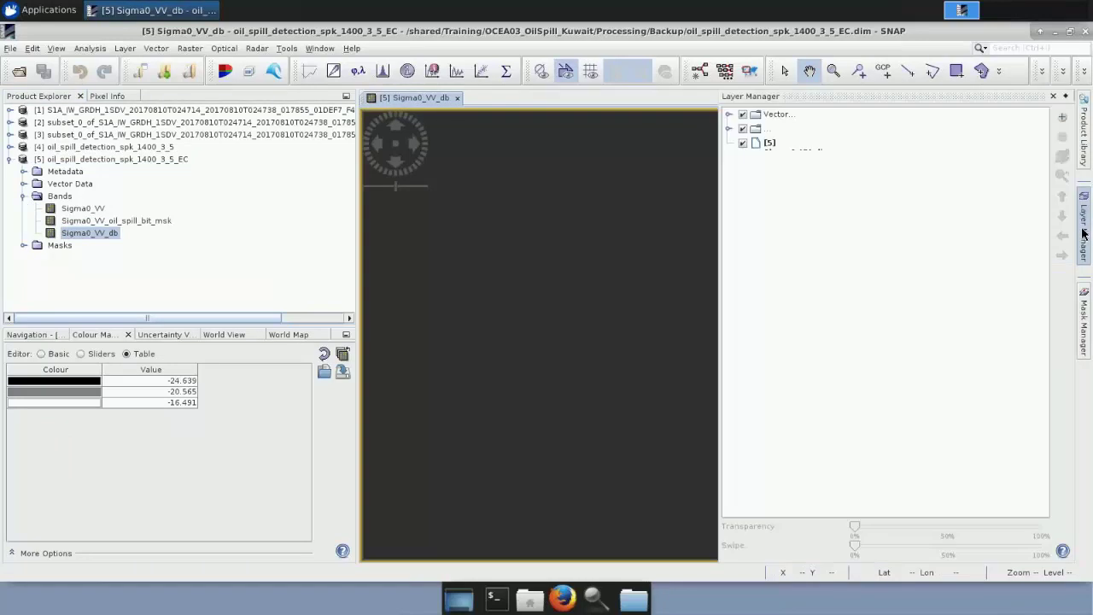
click(1063, 118)
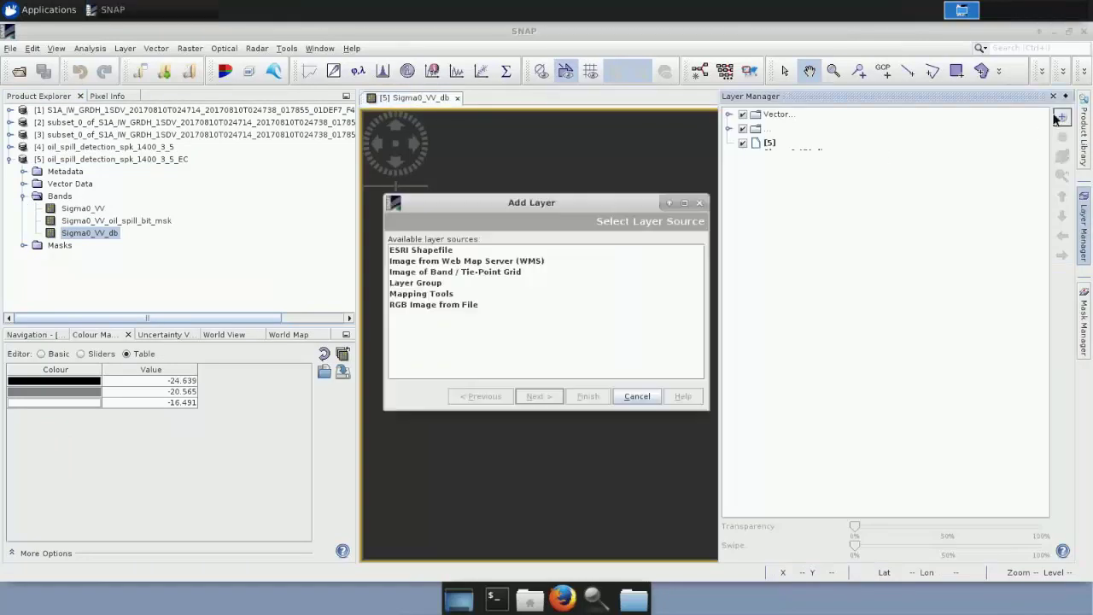
click(427, 271)
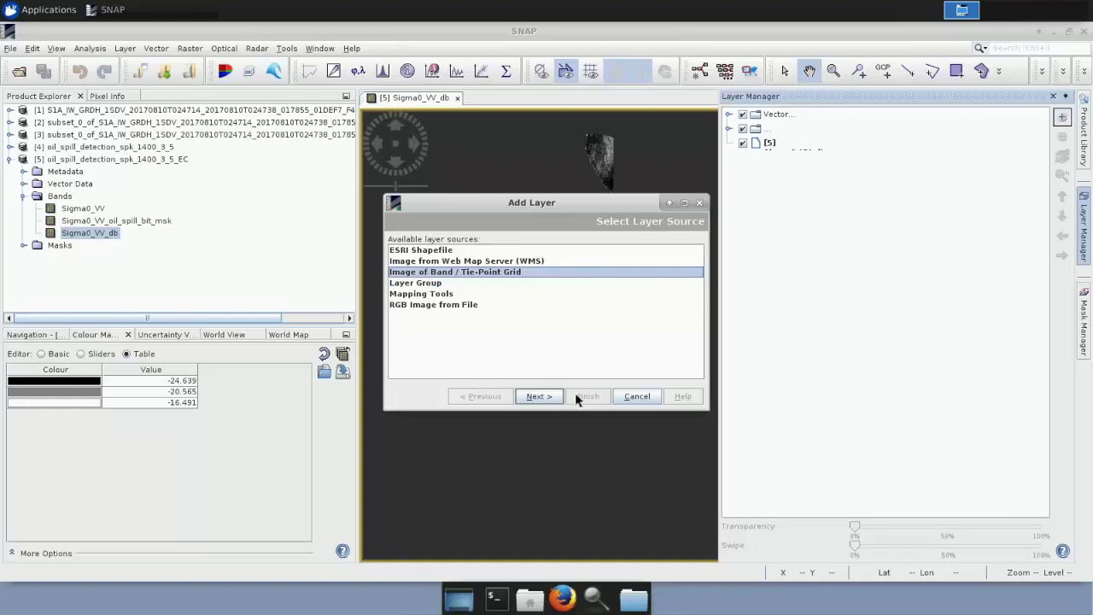
click(538, 397)
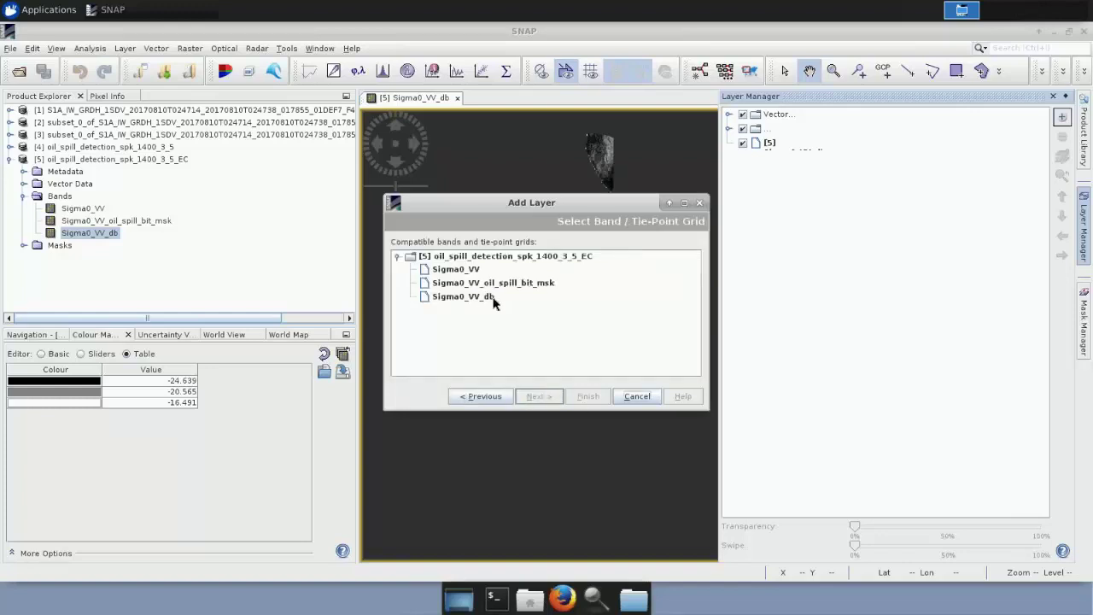
click(493, 282)
click(587, 396)
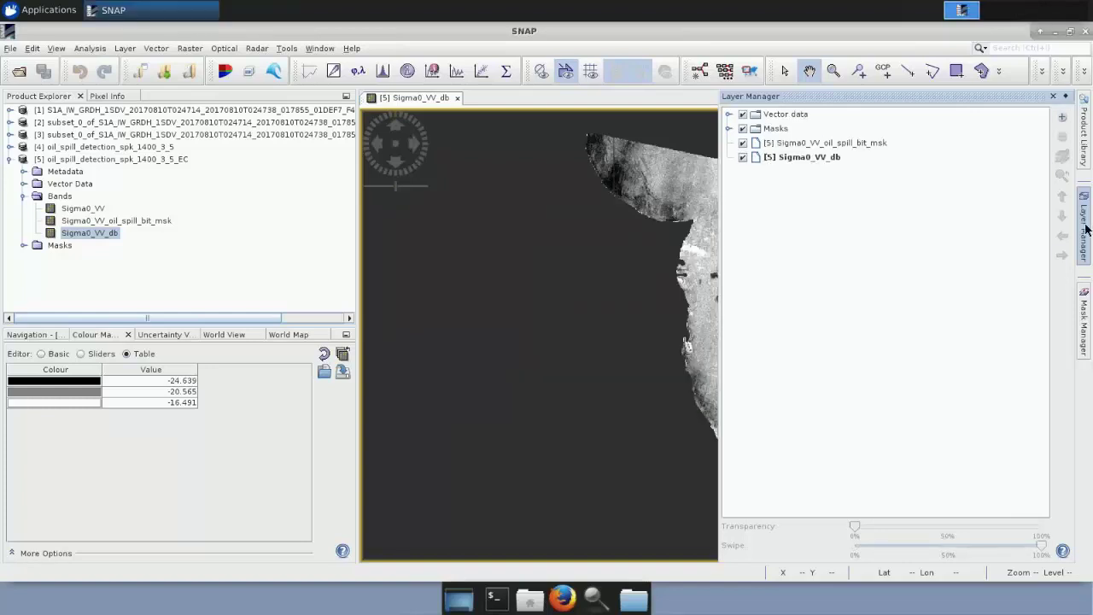
click(981, 265)
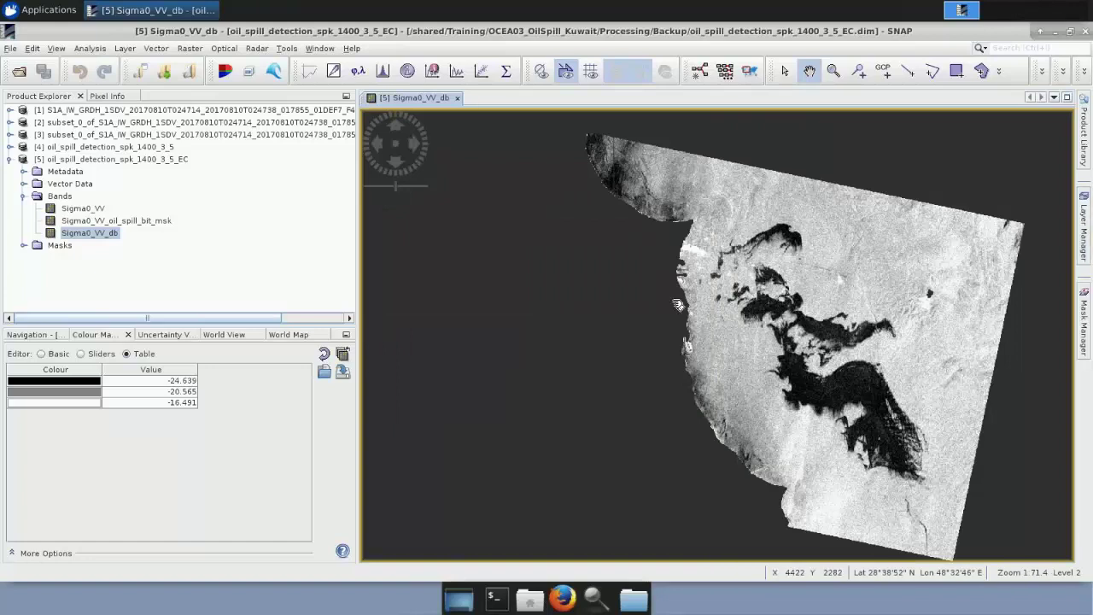
click(1082, 226)
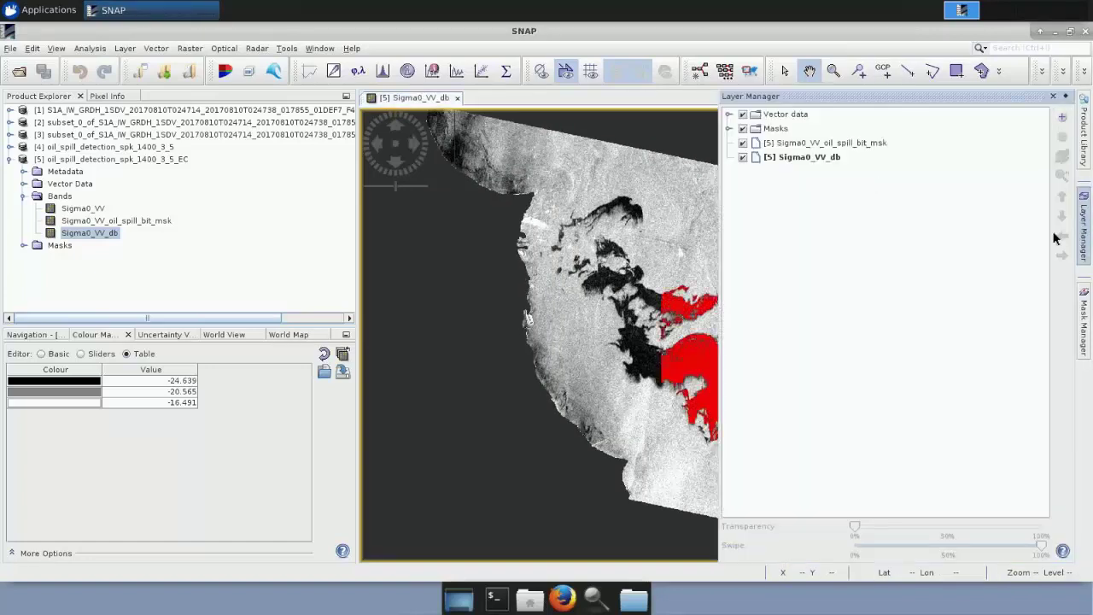
click(693, 408)
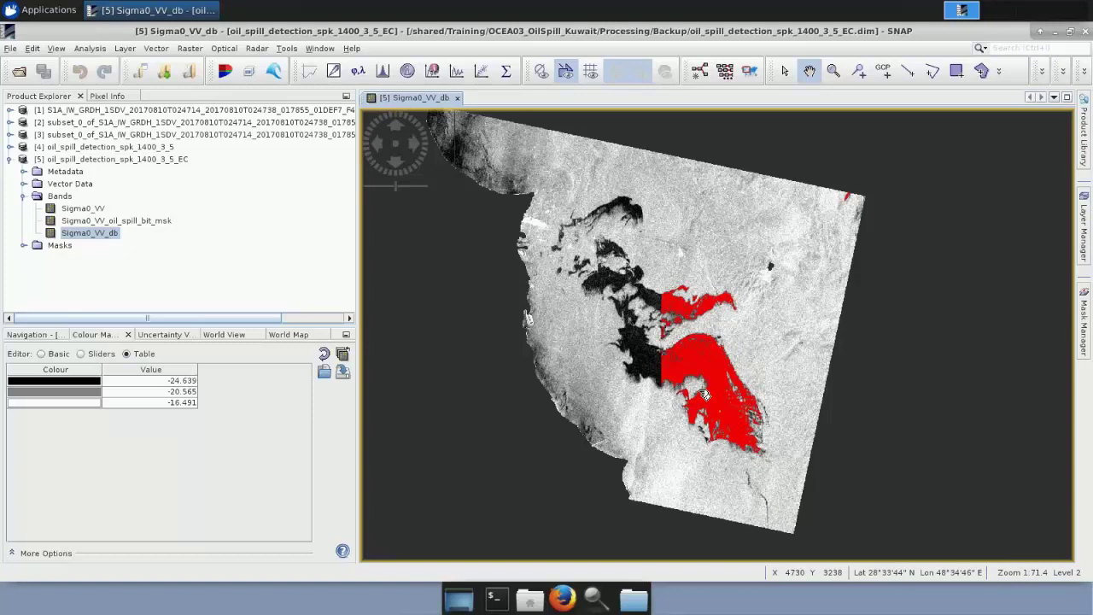
drag(685, 339, 702, 353)
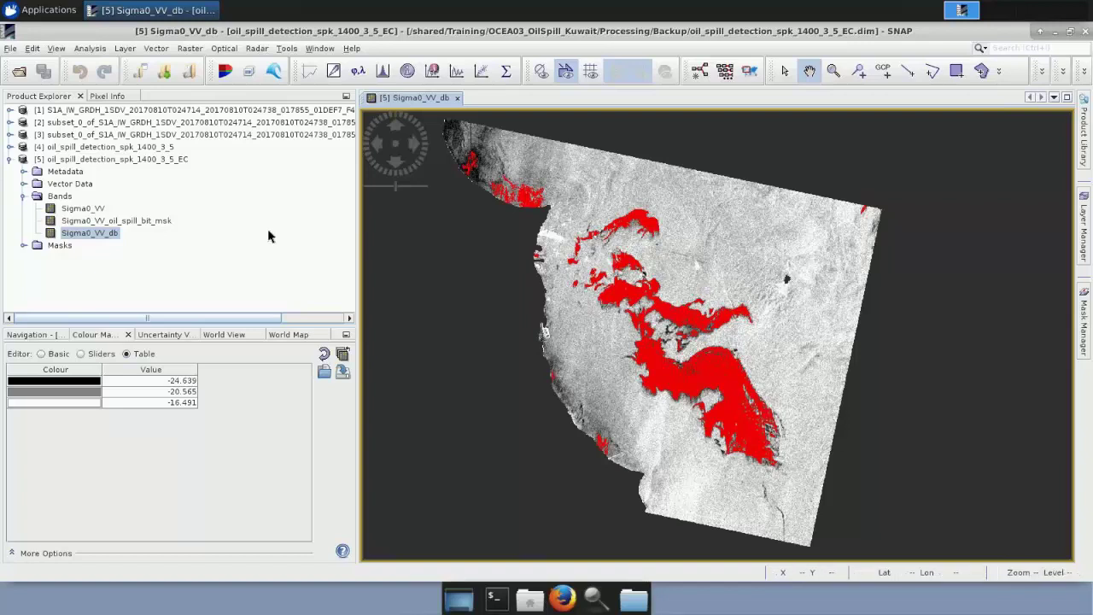
- Display the corrected product's Sigma0_VV_oil_spill_bit_msk band and start exporting its view as an image into the OCEA03_OilSpill_Kuwait Processing folder
double_click(155, 224)
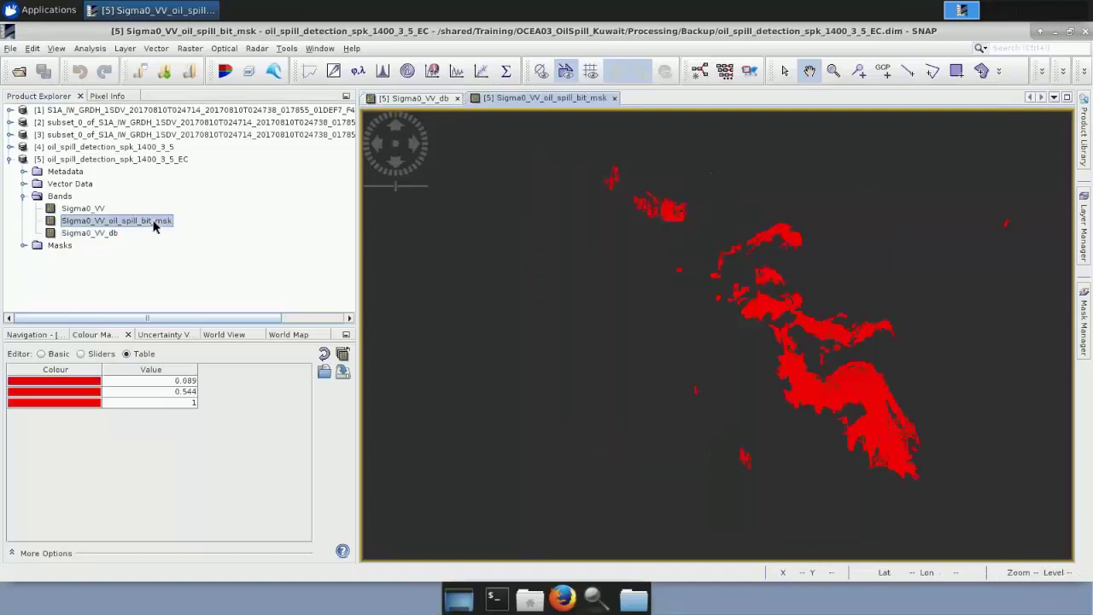
drag(720, 268, 640, 268)
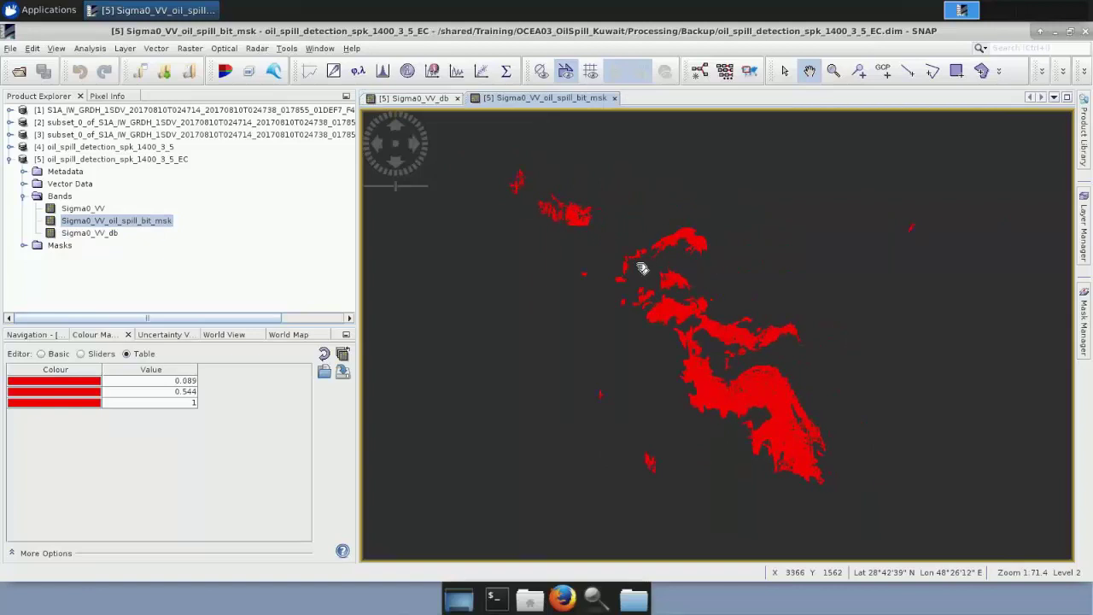
right_click(617, 256)
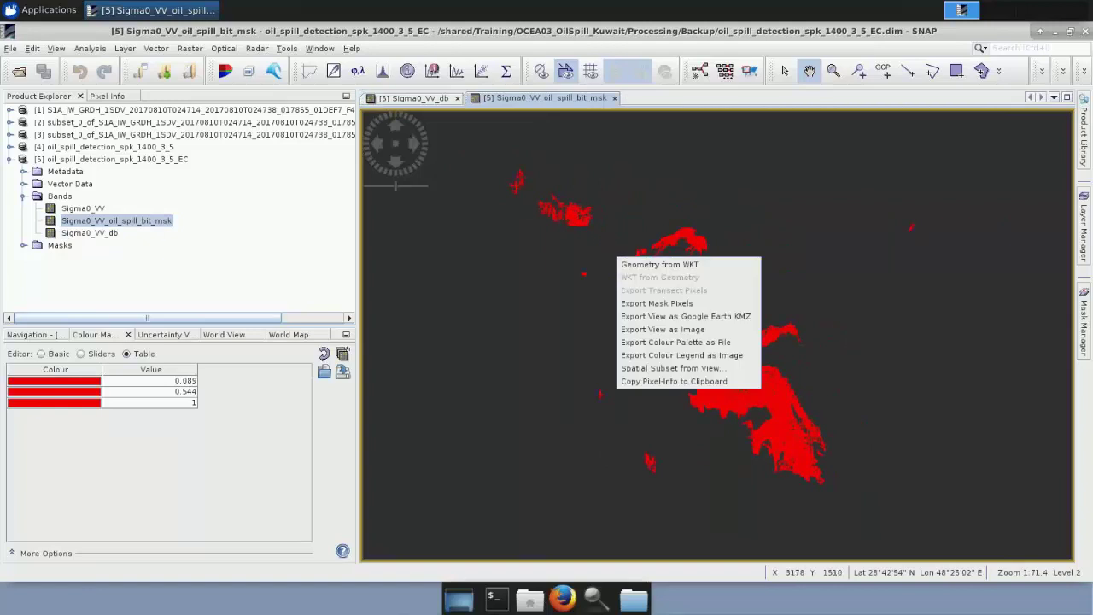
click(636, 333)
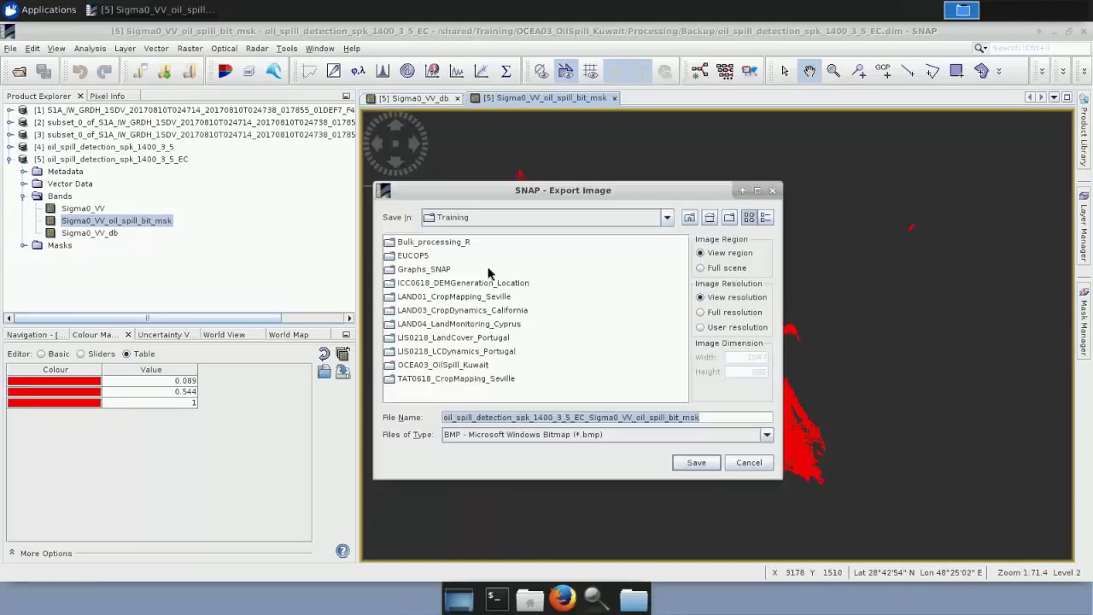
double_click(461, 365)
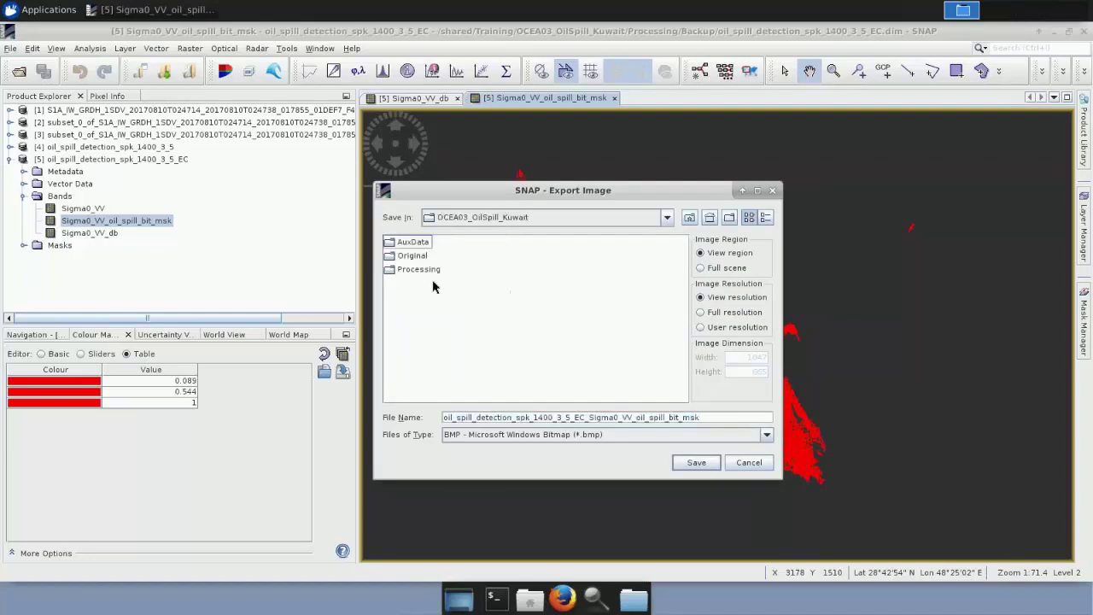
double_click(418, 269)
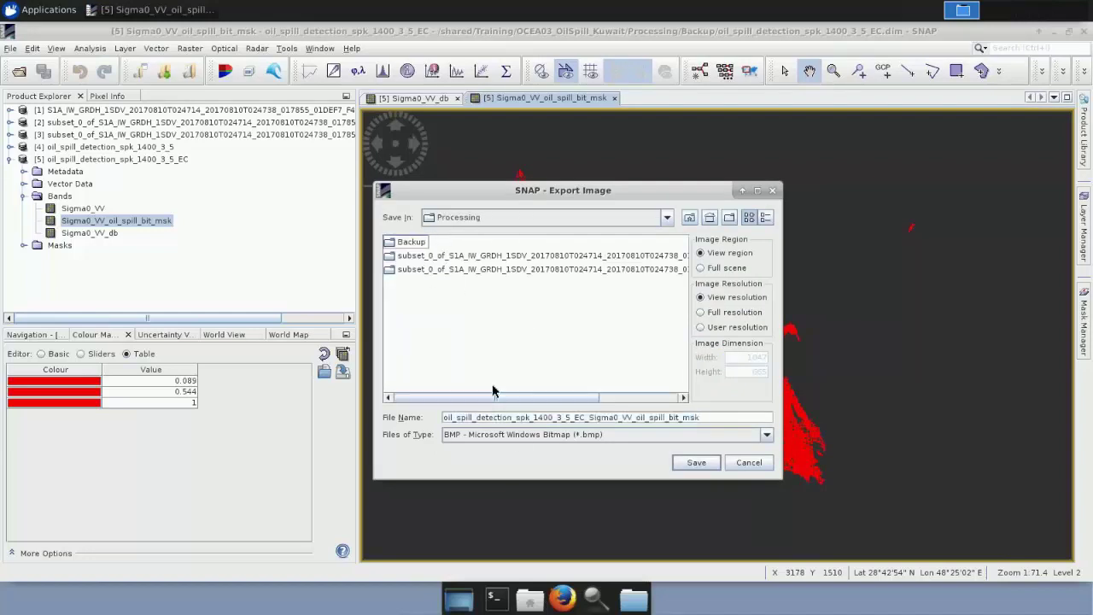
- Choose GeoTIFF as the file type, save the image as oil_mask, and accept plain TIFF format instead
click(518, 439)
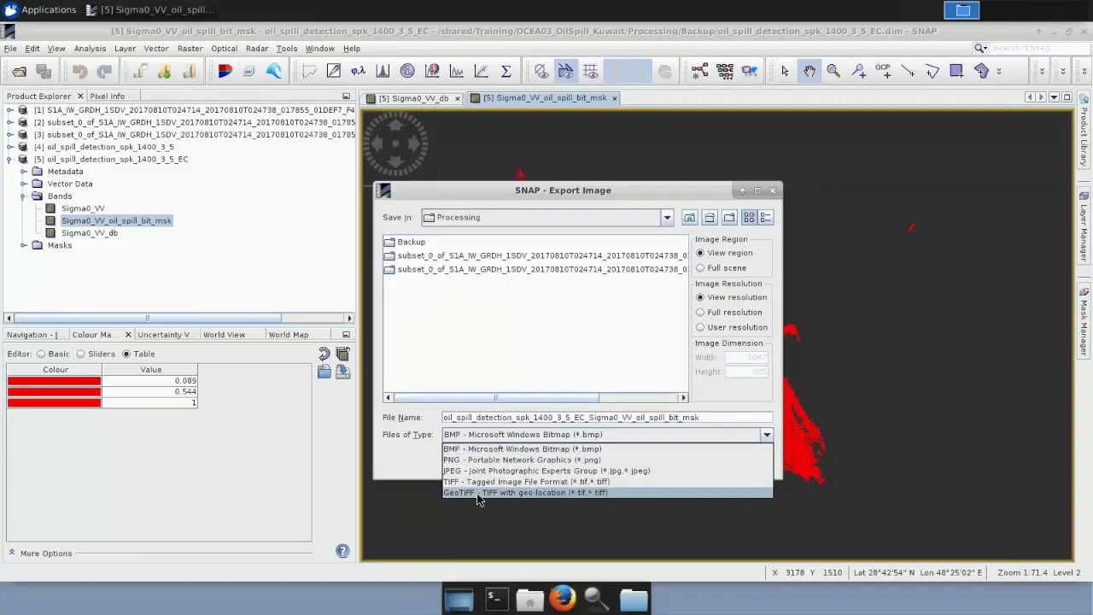
click(477, 492)
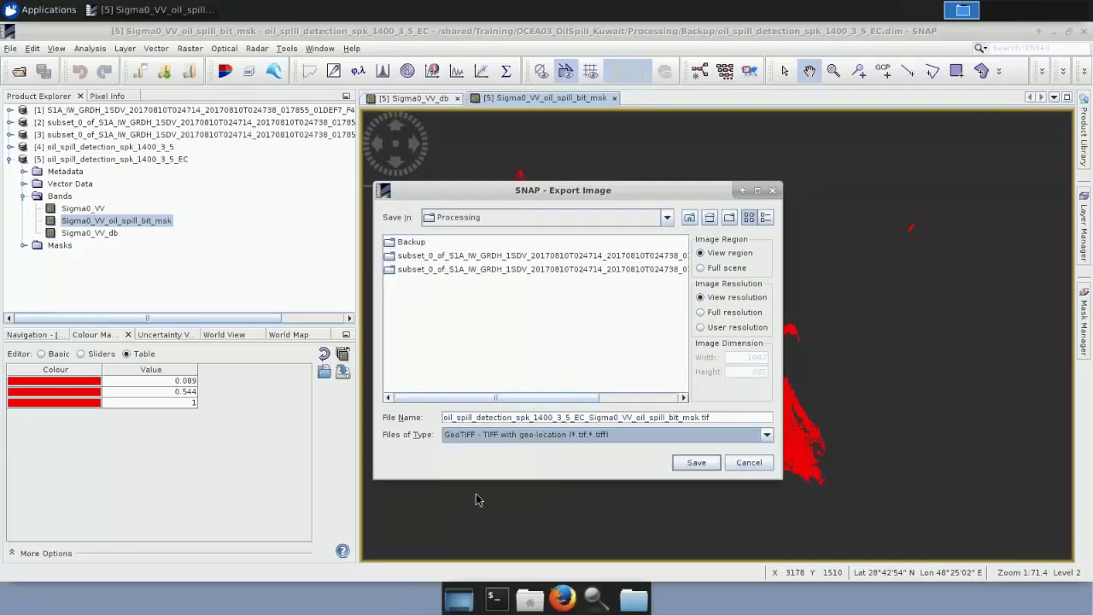
click(557, 418)
triple_click(557, 418)
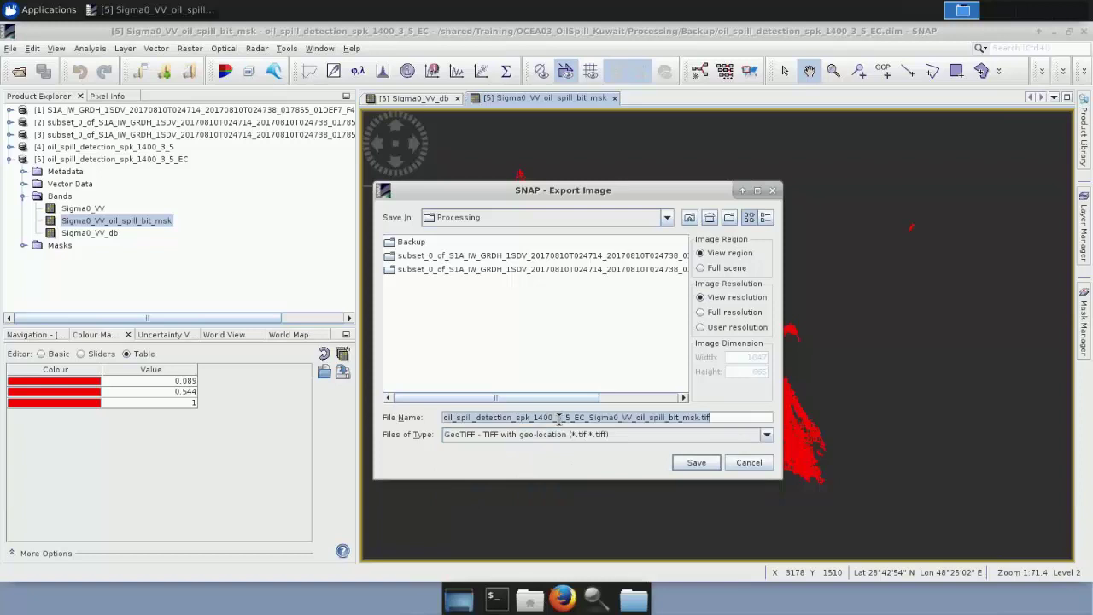
text(mask_oi)
key(BackSpace)
key(BackSpace)
key(BackSpace)
key(BackSpace)
key(BackSpace)
key(BackSpace)
key(BackSpace)
text(oil_mask)
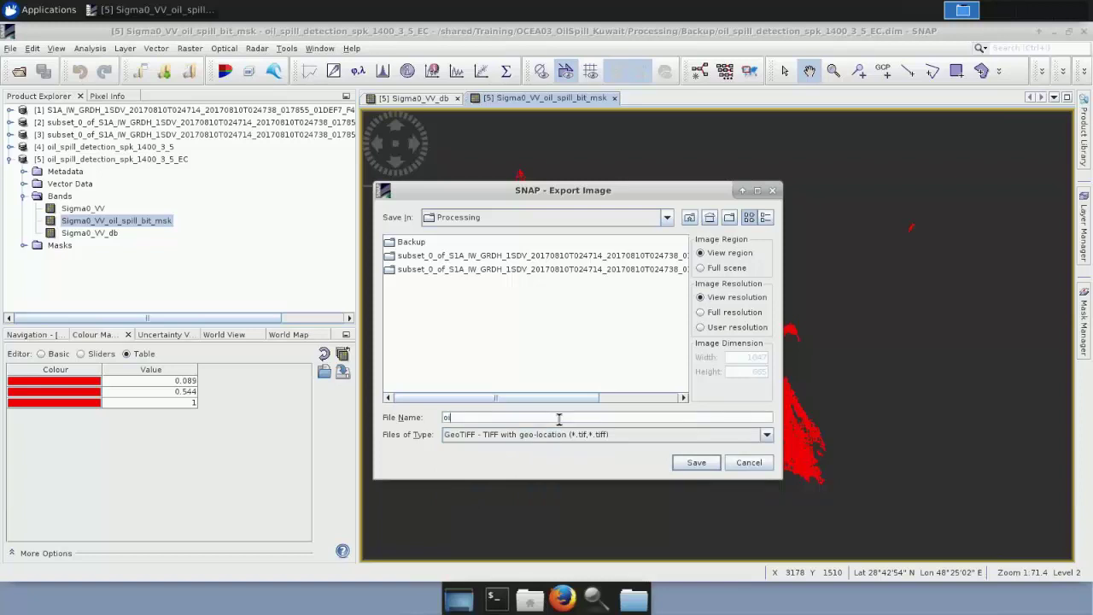
click(697, 465)
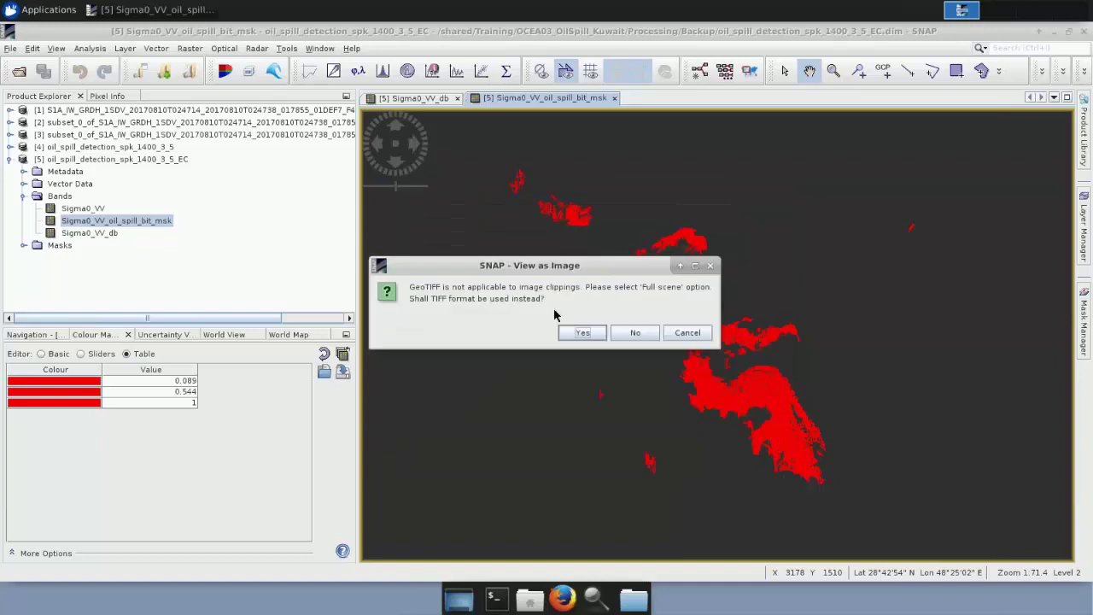
click(583, 334)
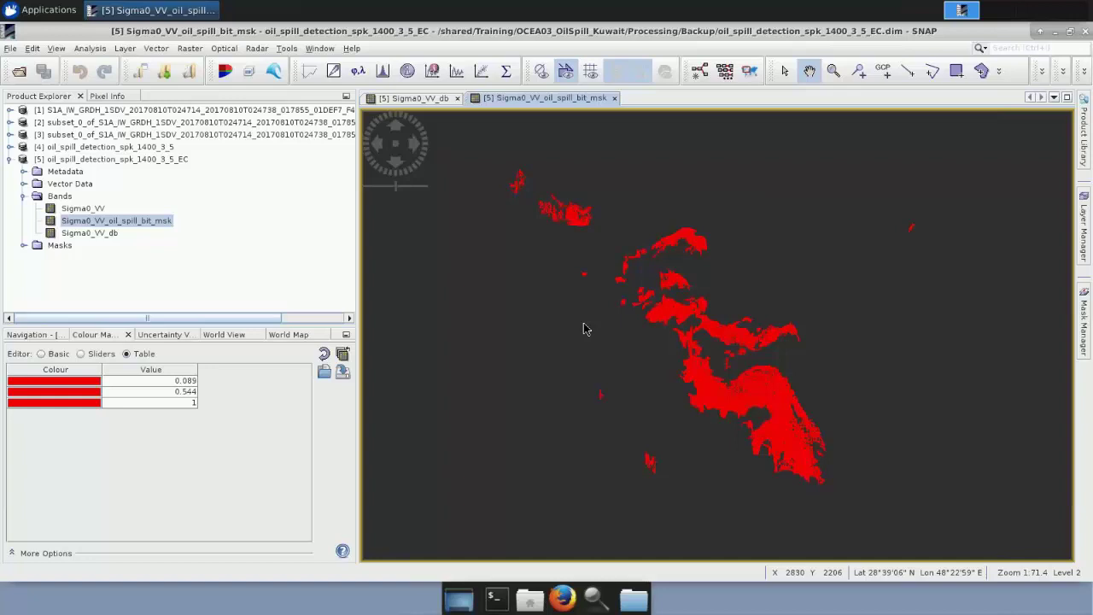
click(11, 49)
mouse_move(48, 218)
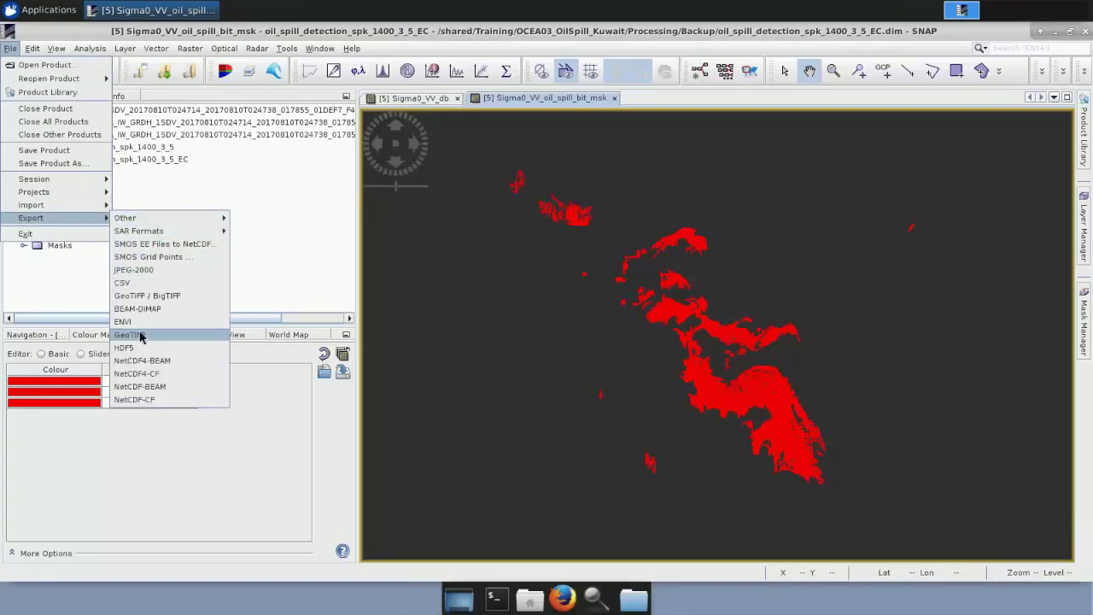
right_click(637, 337)
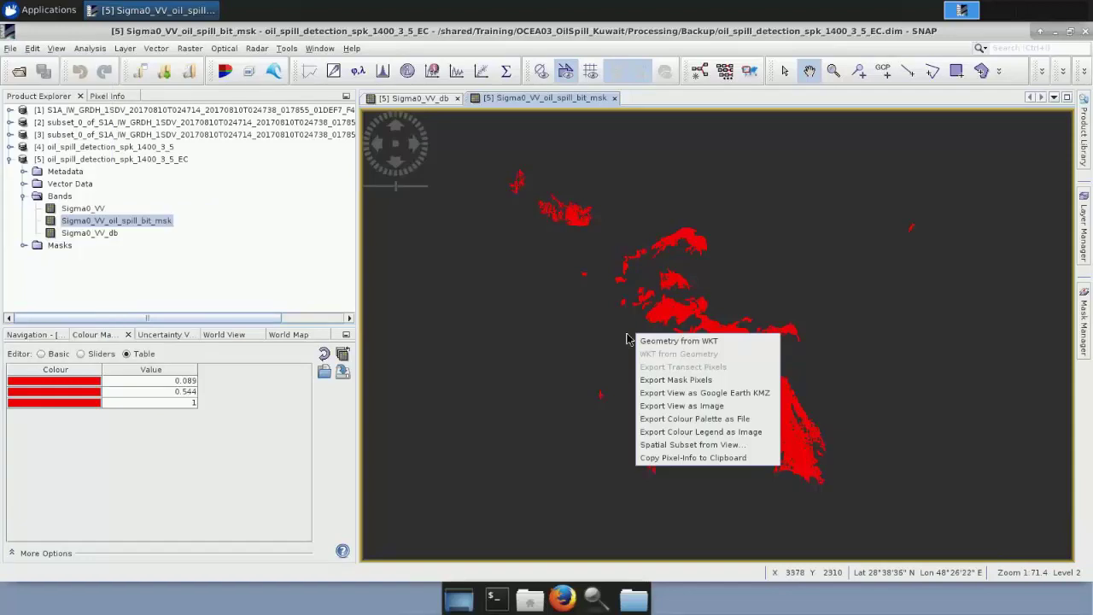
click(570, 335)
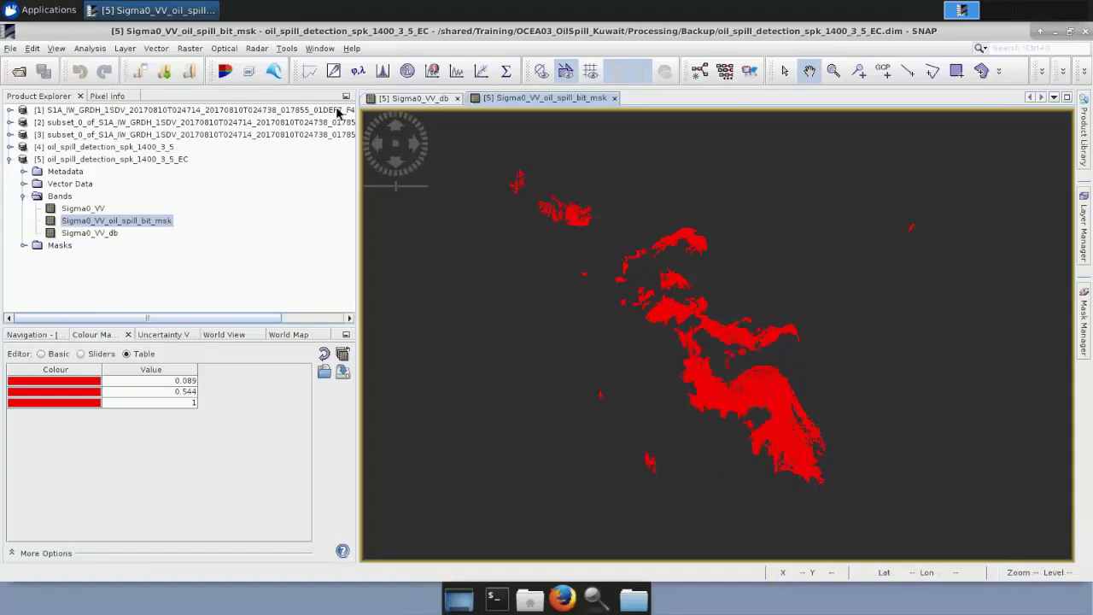
- Switch to QGIS and add the raster Oil_Spill_Detection.tif from the Processing/Backup folder to the map
click(462, 602)
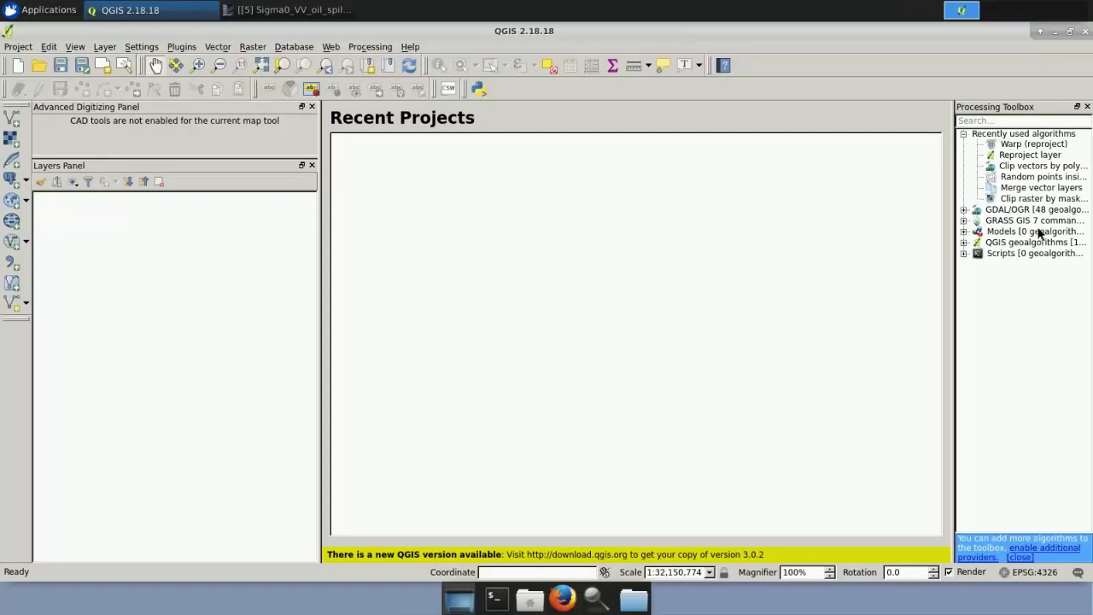
click(11, 138)
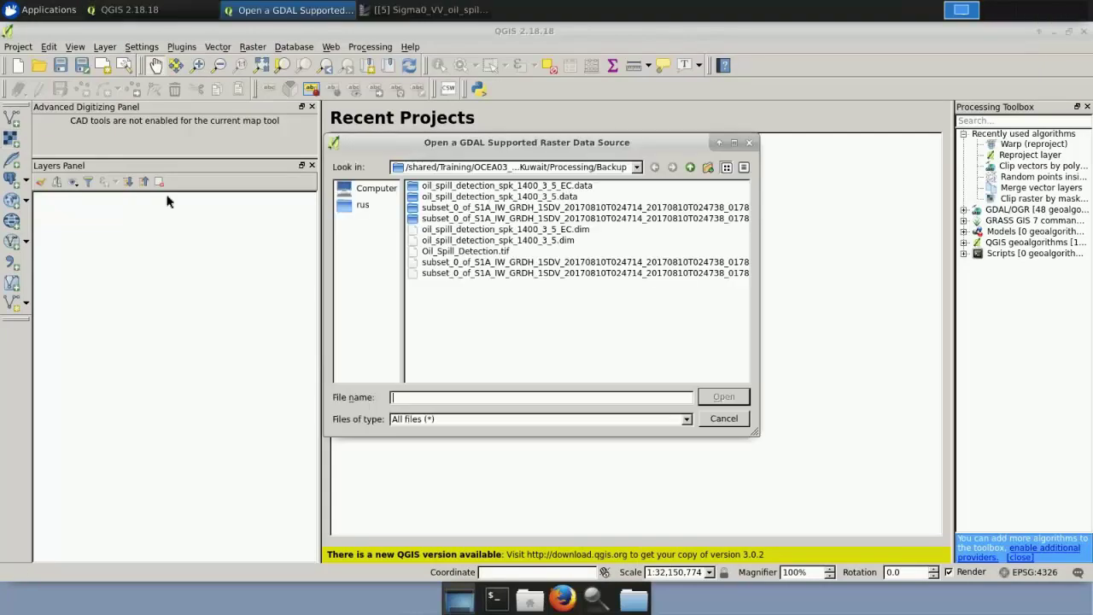
double_click(476, 252)
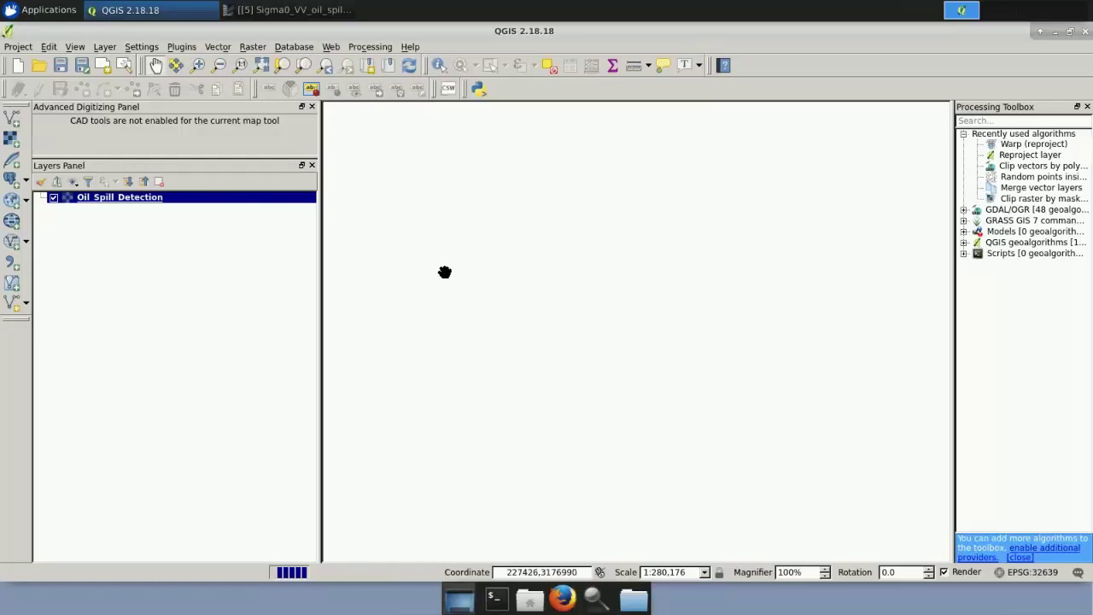
drag(762, 306, 734, 316)
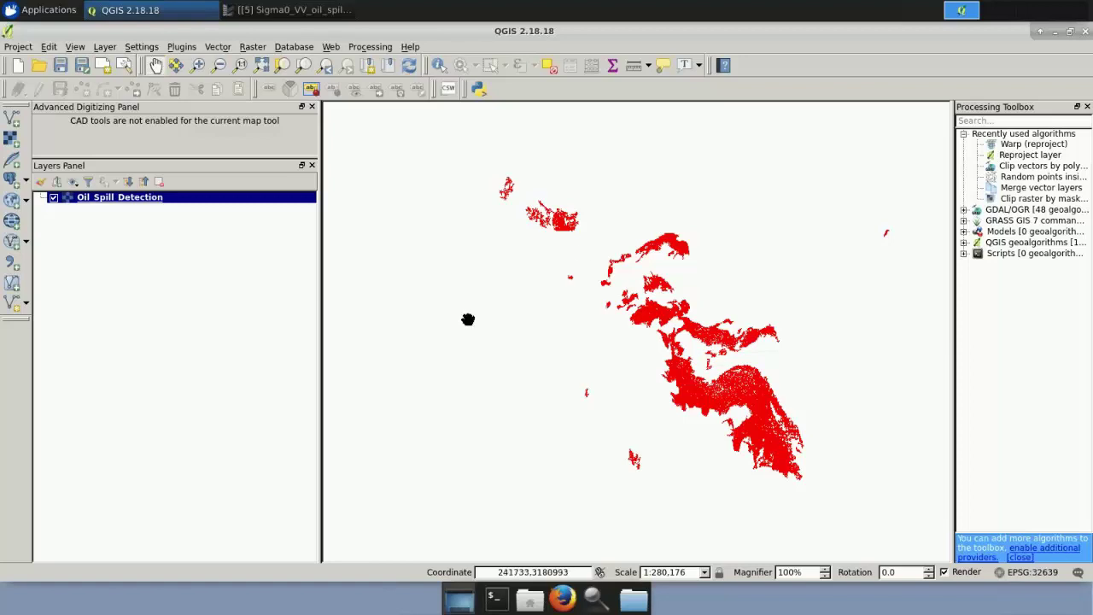
- Add a Google Streets basemap with the OpenLayers plugin and place it beneath the Oil_Spill_Detection layer
click(331, 47)
mouse_move(348, 76)
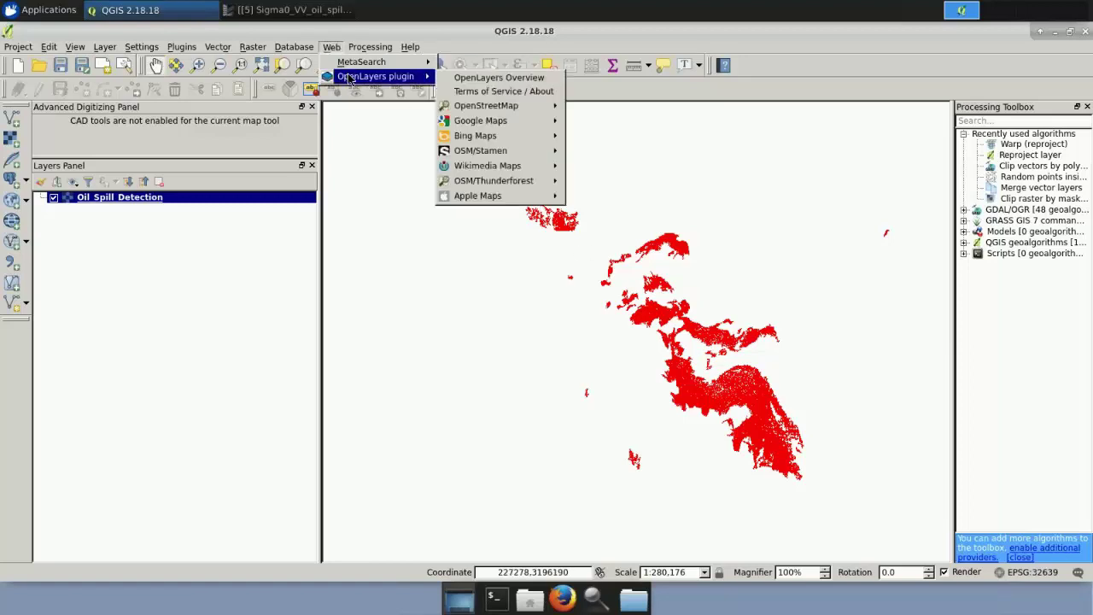
mouse_move(488, 133)
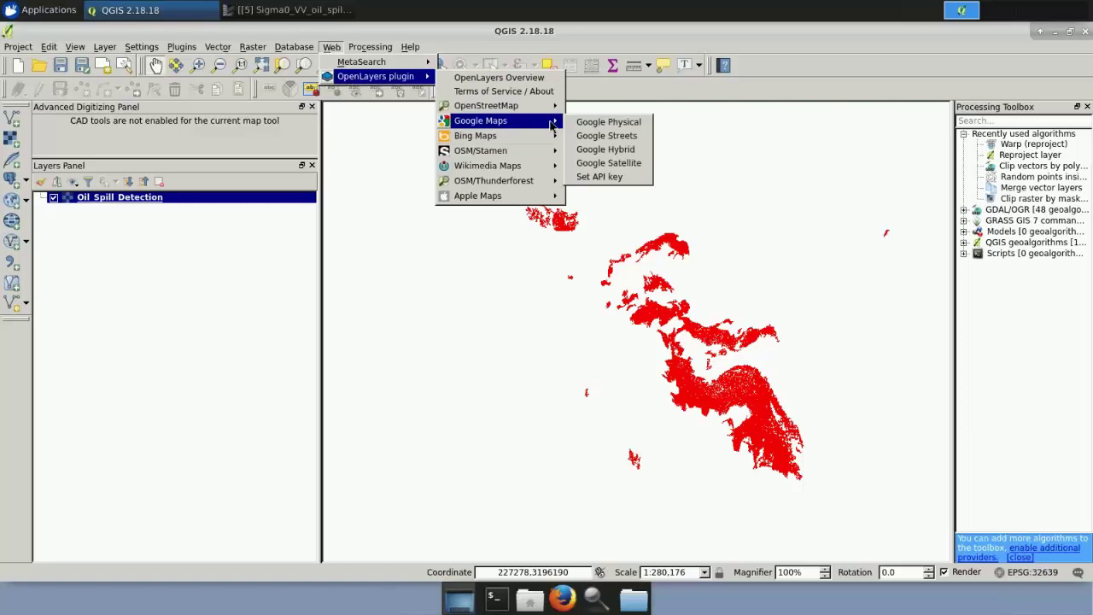
click(621, 137)
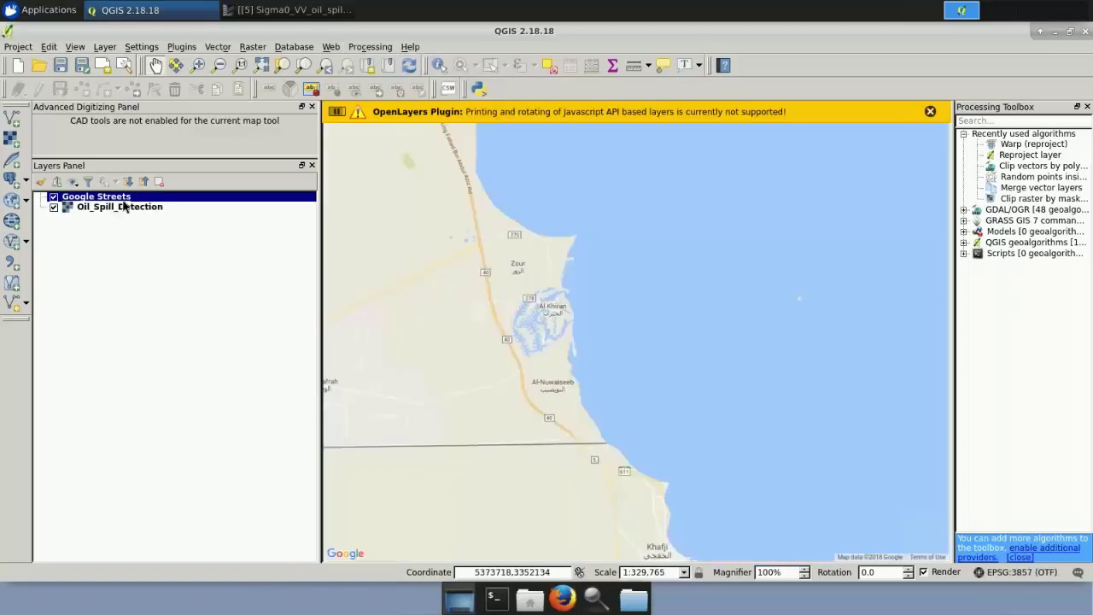
drag(109, 198, 111, 218)
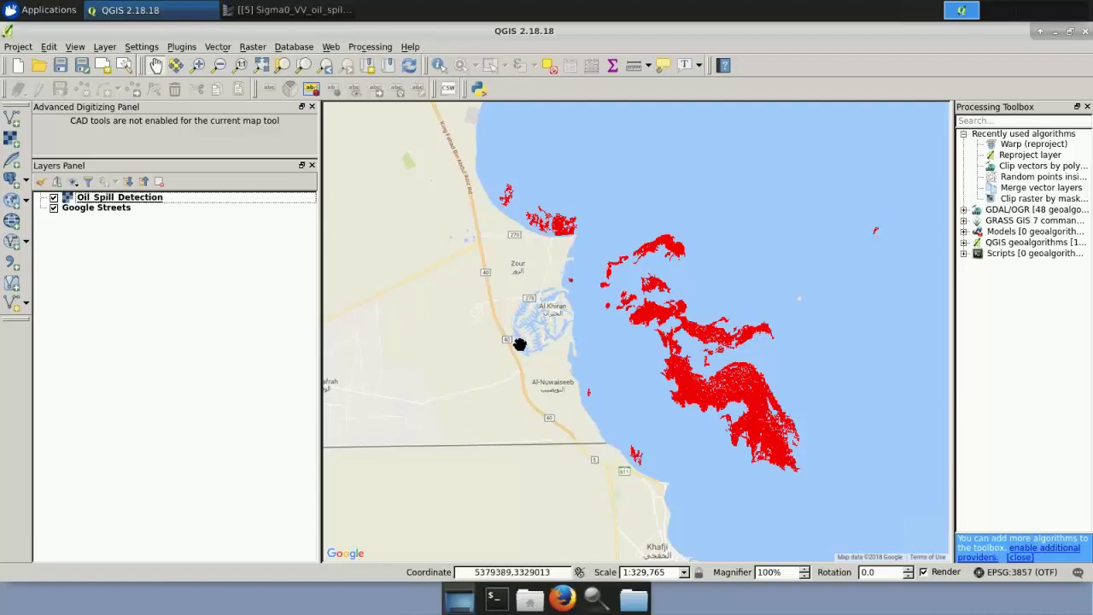
- Examine where the detected oil spill lies relative to the Kuwait coast around Al Khiran and Al-Nuwaiseeb
scroll(519, 343, down, 1)
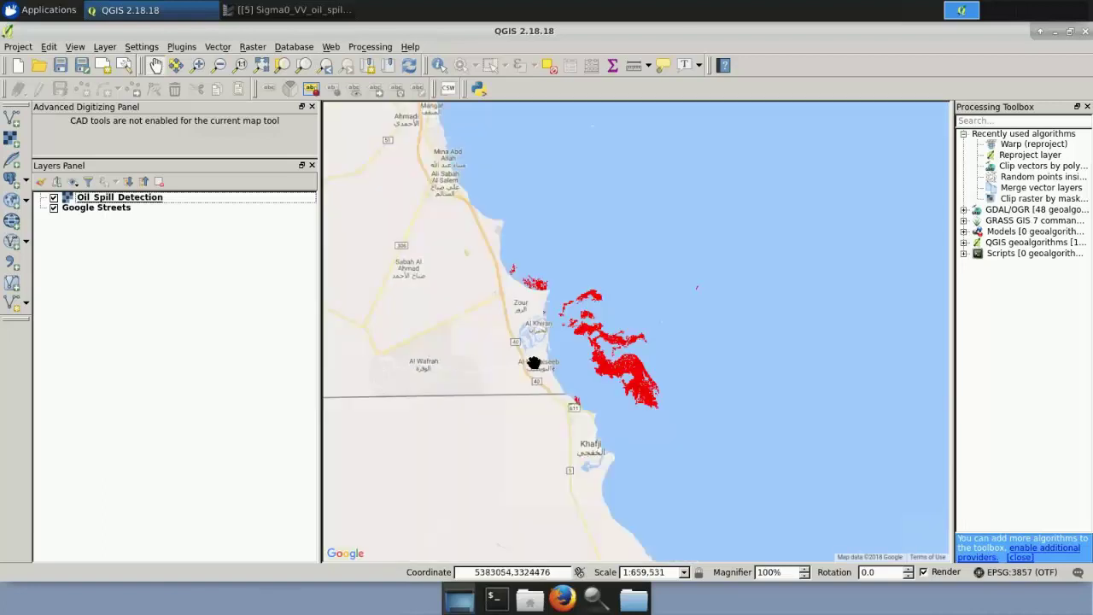
scroll(533, 363, up, 1)
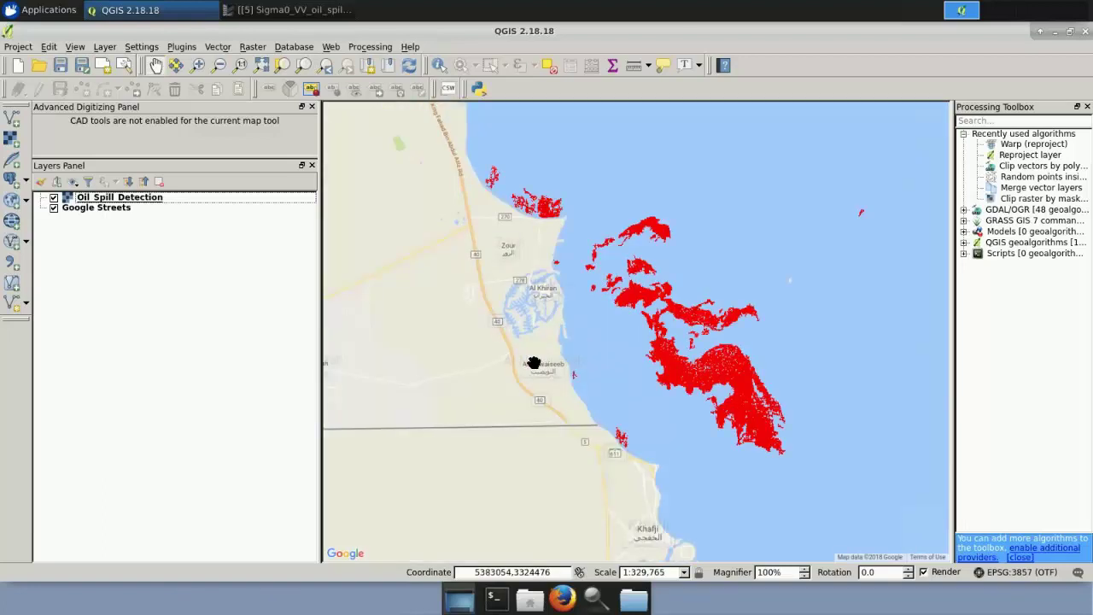
scroll(534, 363, up, 1)
drag(641, 321, 591, 366)
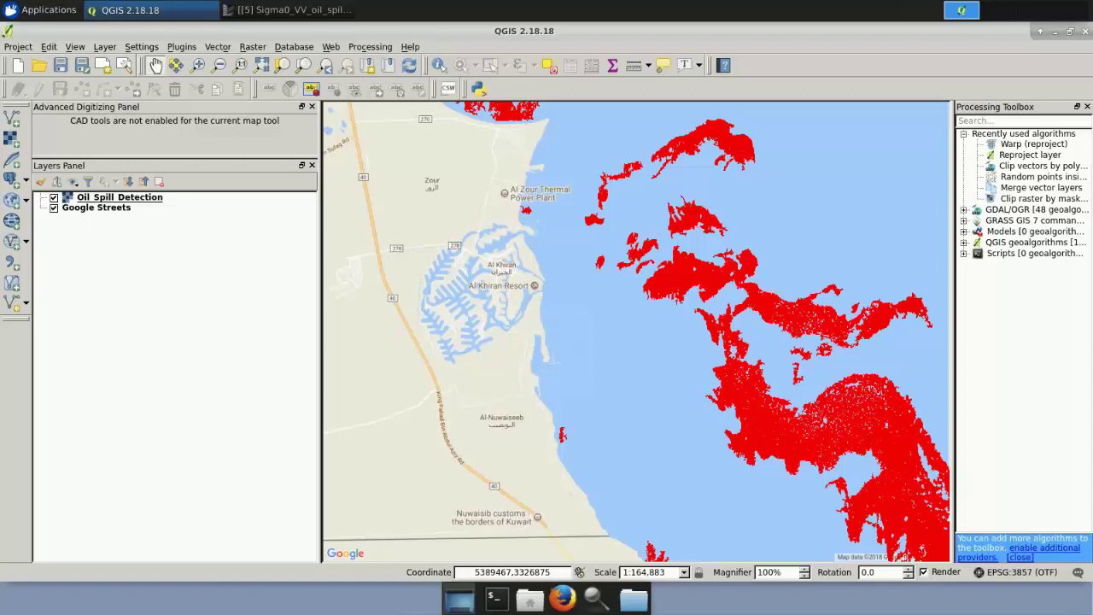
drag(659, 316, 589, 296)
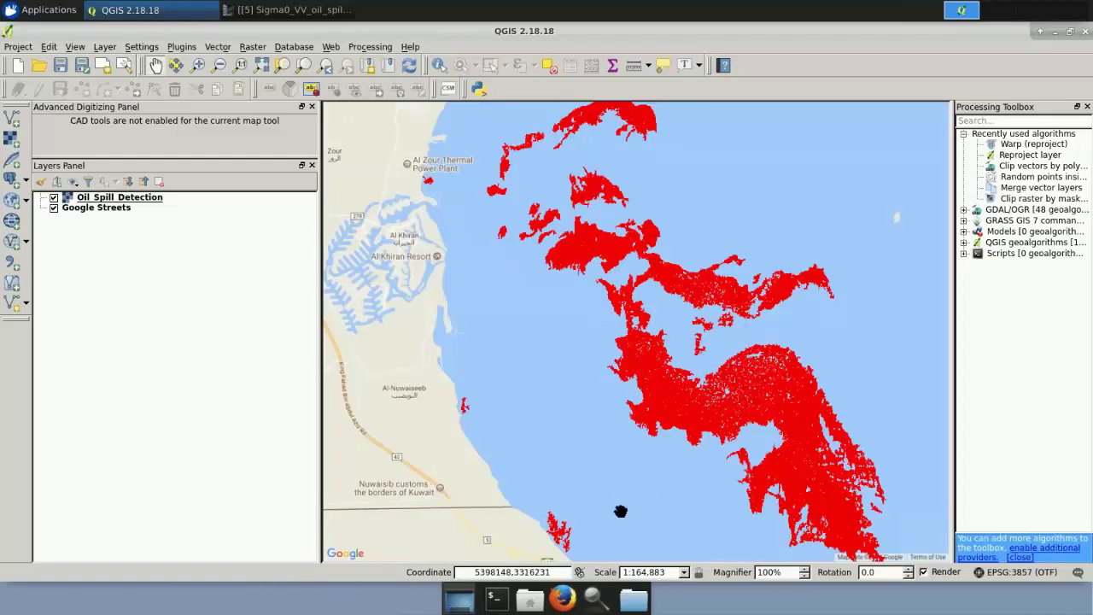
mouse_move(630, 607)
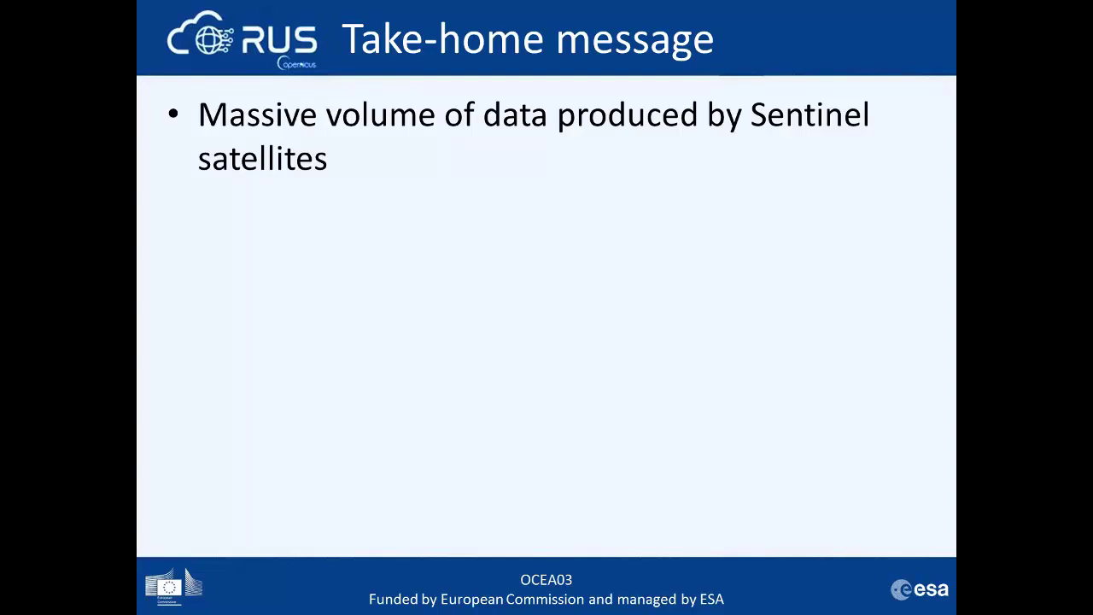
key(Right)
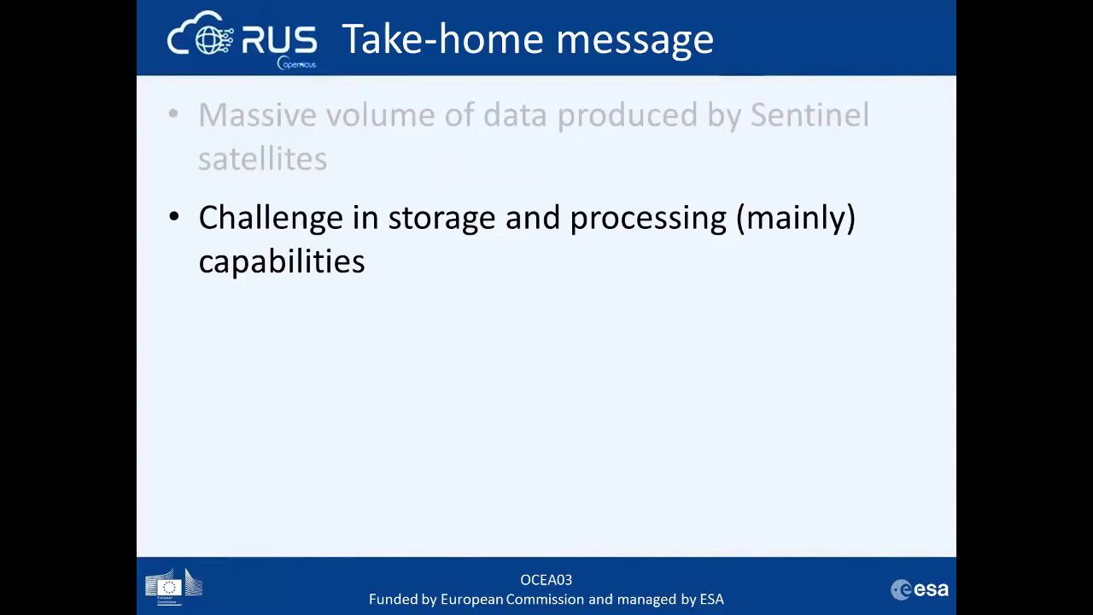
key(Right)
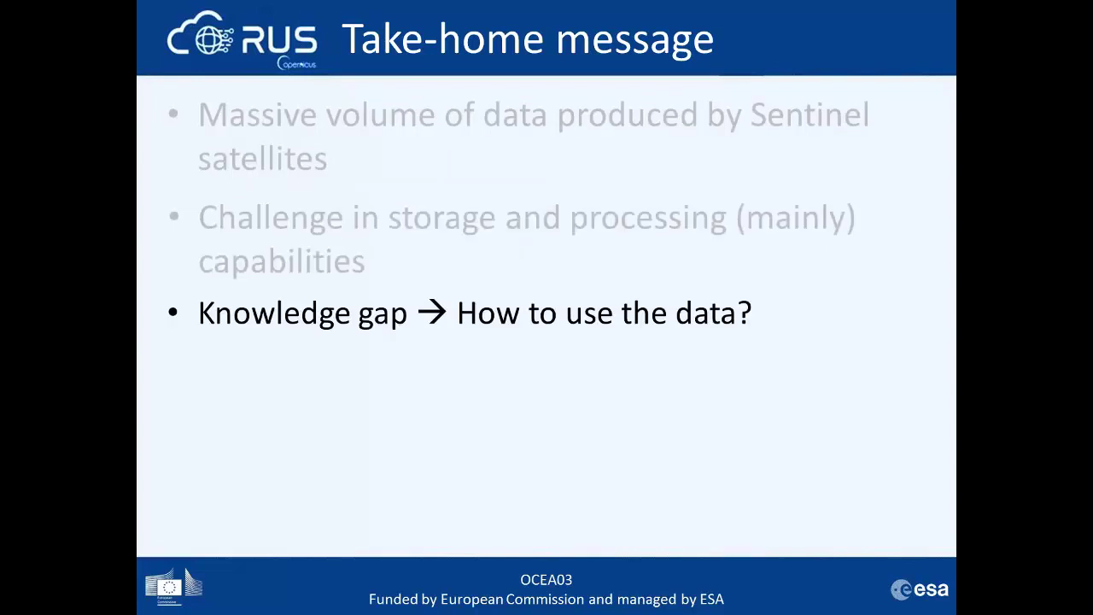